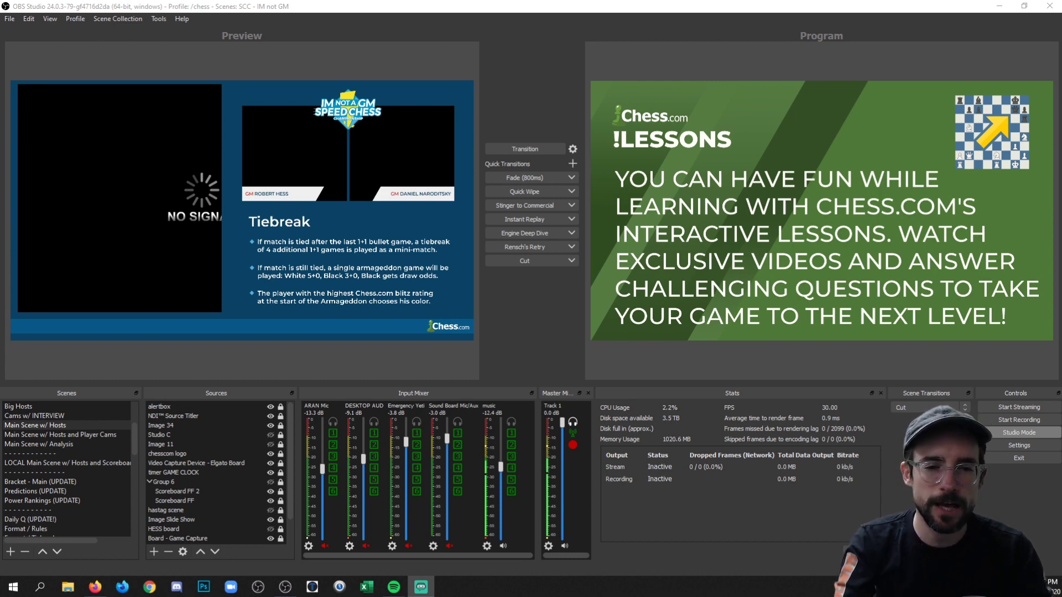
Step: Create and load a new empty scene collection named 'gf open'
{"action": "scroll", "coordinate": [79, 433], "scroll_direction": "down", "scroll_amount": 2}
{"action": "scroll", "coordinate": [79, 433], "scroll_direction": "down", "scroll_amount": 3}
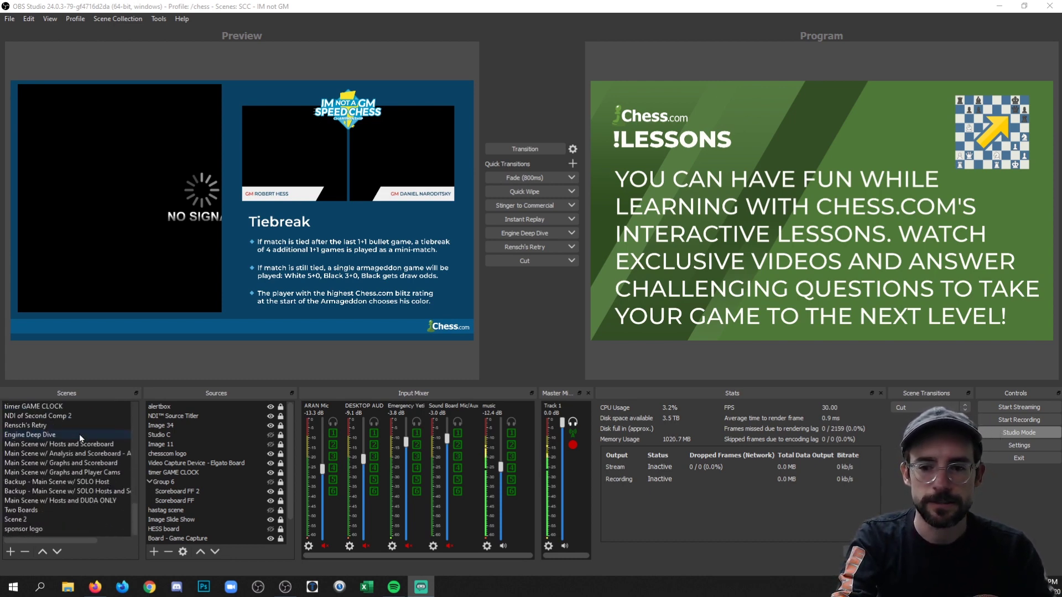
{"action": "scroll", "coordinate": [81, 443], "scroll_direction": "up", "scroll_amount": 3}
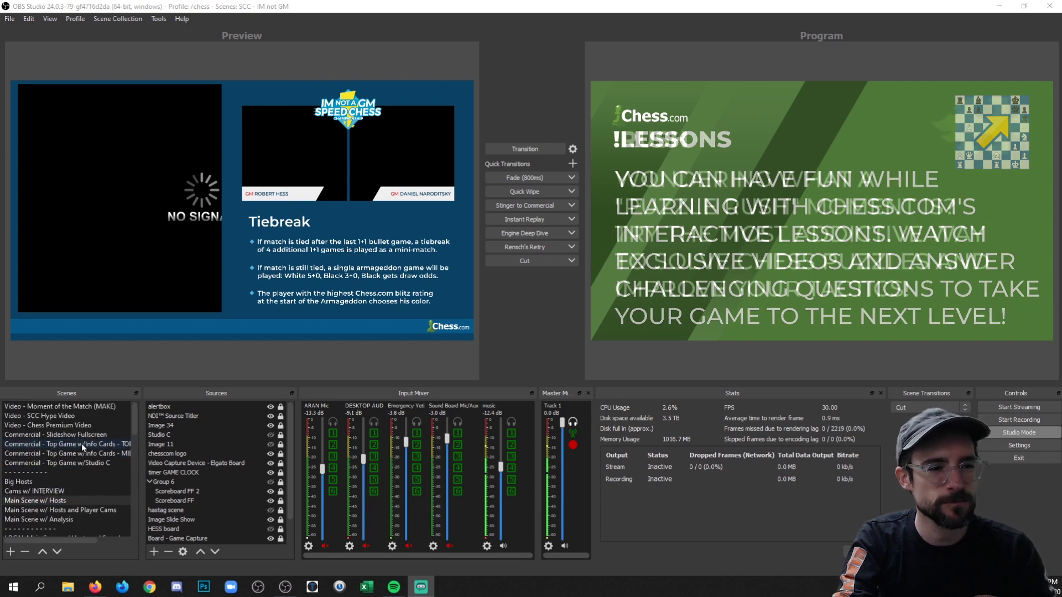
{"action": "scroll", "coordinate": [82, 443], "scroll_direction": "up", "scroll_amount": 1}
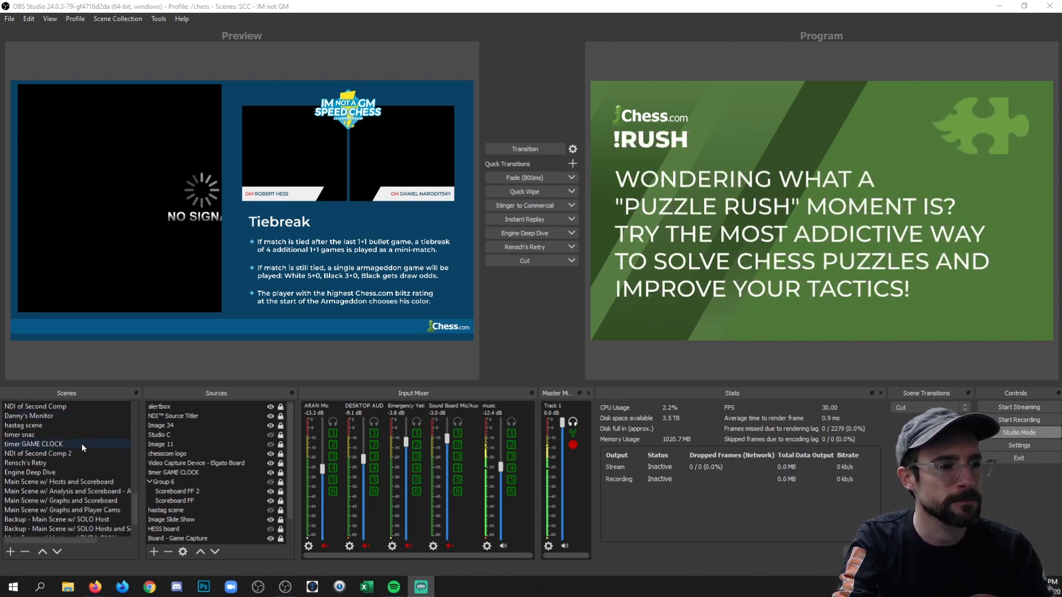
{"action": "scroll", "coordinate": [82, 444], "scroll_direction": "up", "scroll_amount": 4}
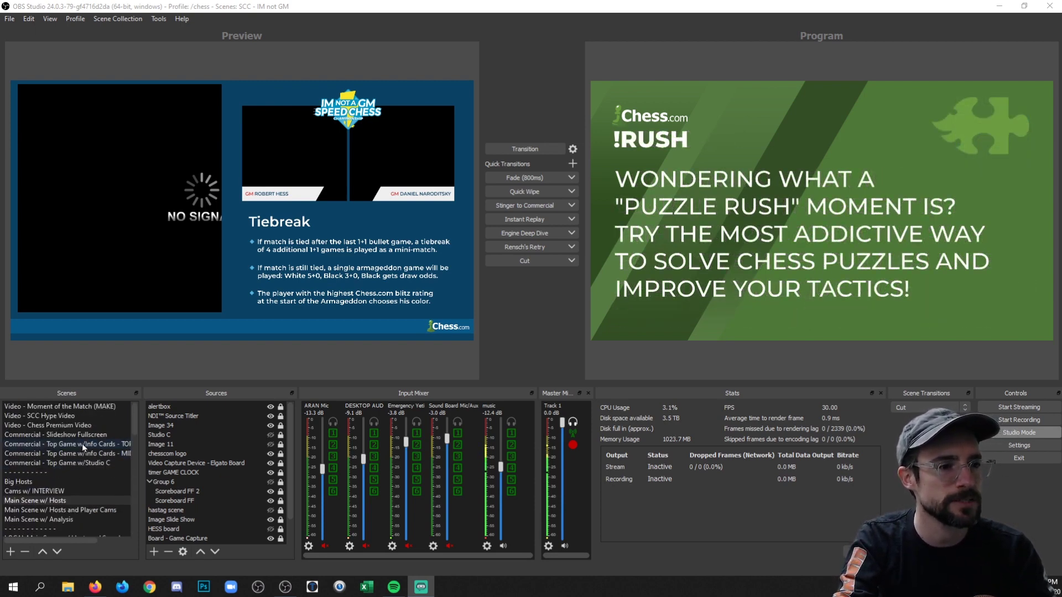
{"action": "scroll", "coordinate": [161, 453], "scroll_direction": "down", "scroll_amount": 1}
{"action": "scroll", "coordinate": [191, 464], "scroll_direction": "up", "scroll_amount": 1}
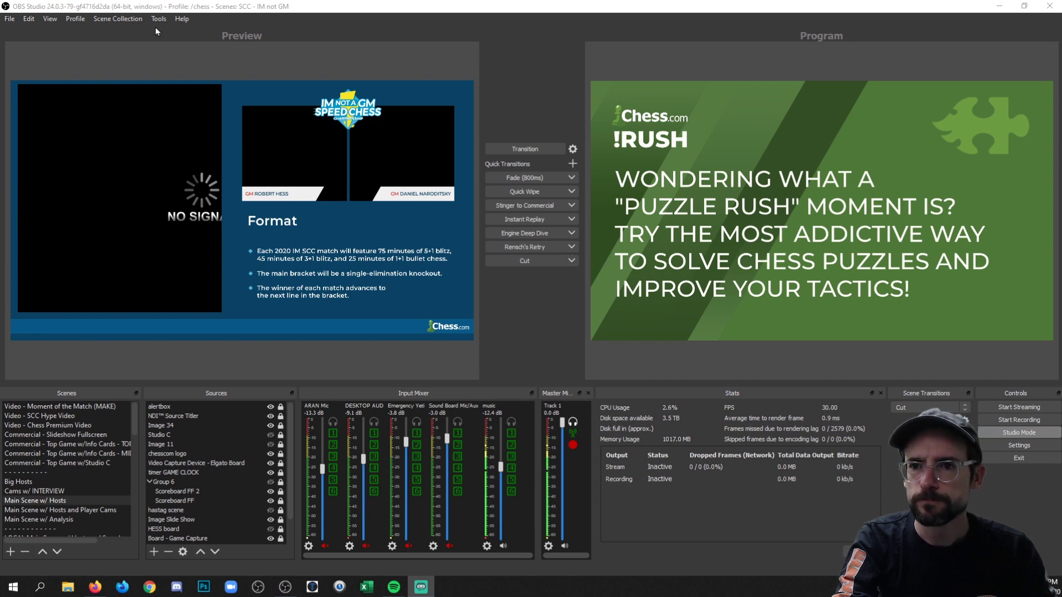
{"action": "left_click", "coordinate": [126, 18]}
{"action": "left_click", "coordinate": [125, 31]}
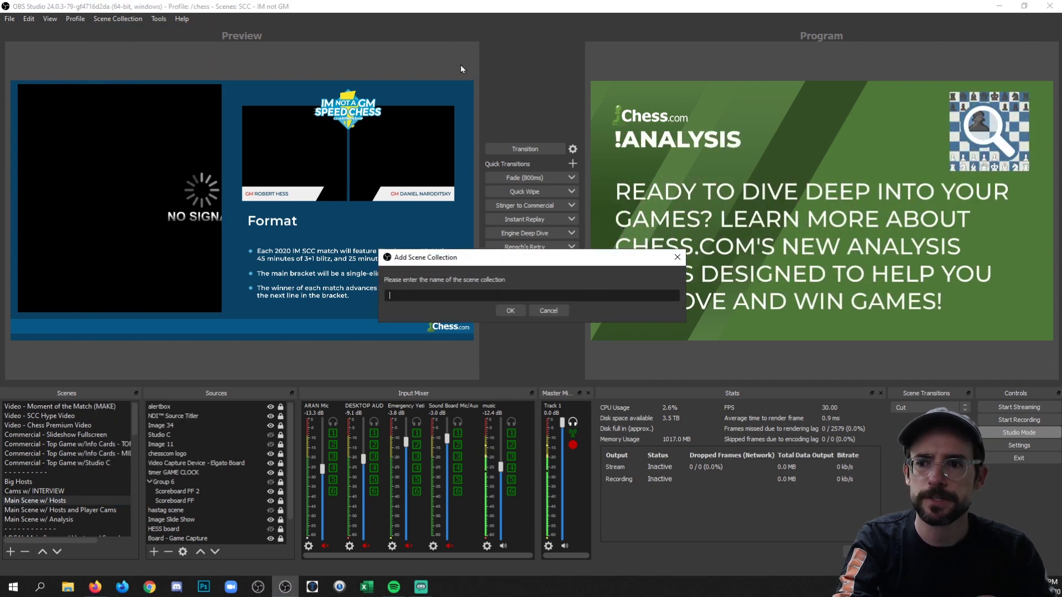
{"action": "left_click", "coordinate": [513, 312]}
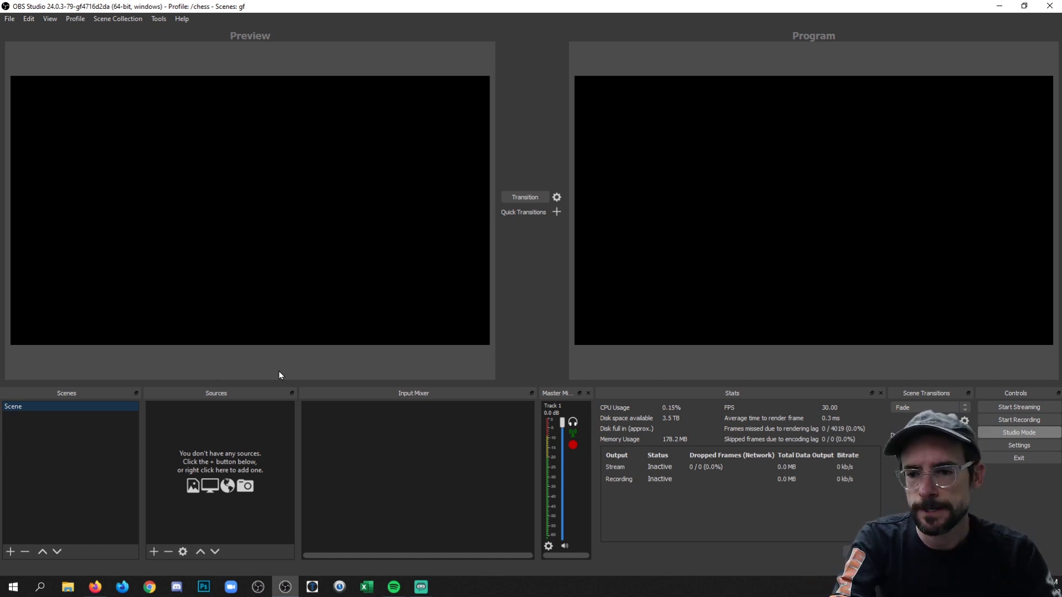
Step: Add a locked Image source showing Templates/SCC2019-Hosts.png to the scene
{"action": "left_click", "coordinate": [155, 552]}
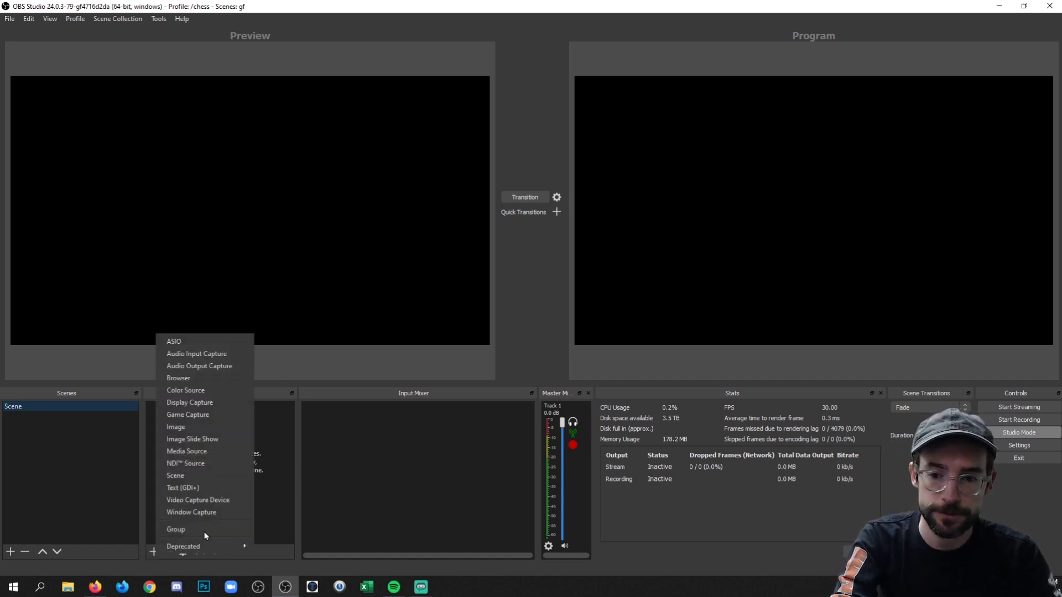
{"action": "left_click", "coordinate": [213, 431]}
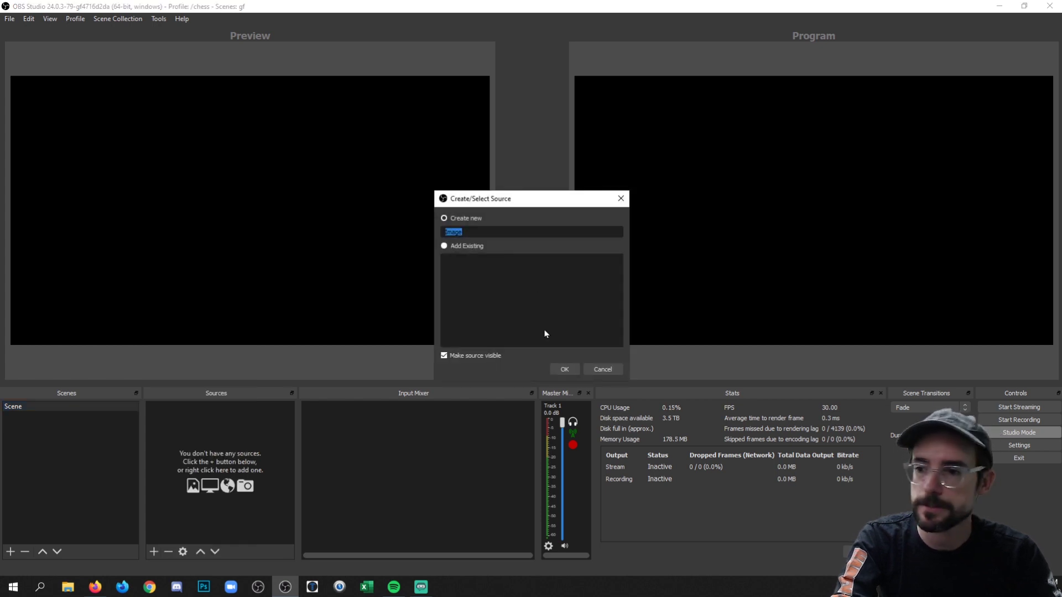
{"action": "left_click", "coordinate": [565, 369]}
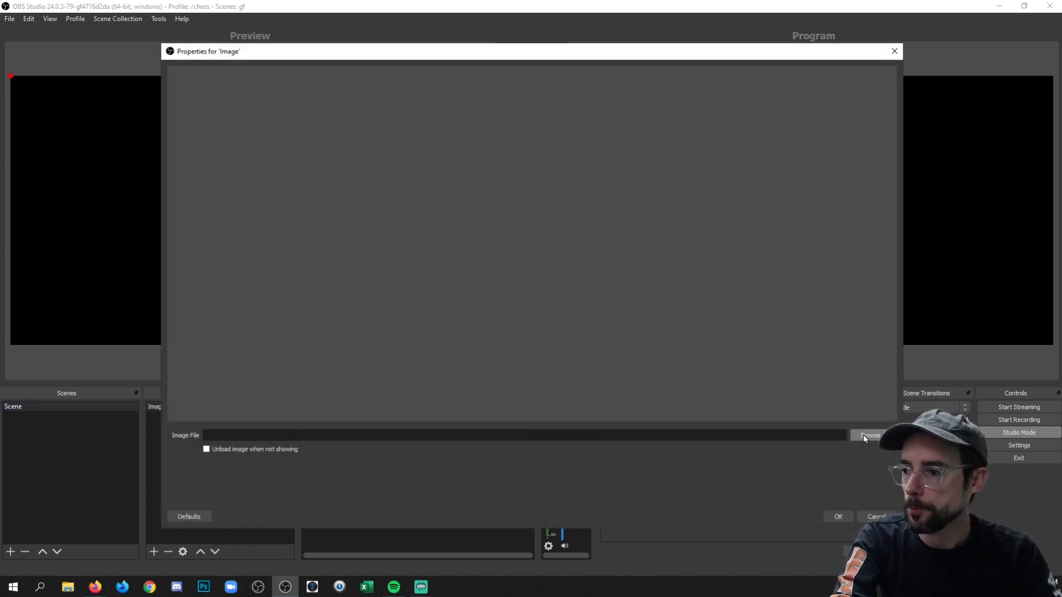
{"action": "left_click", "coordinate": [865, 437]}
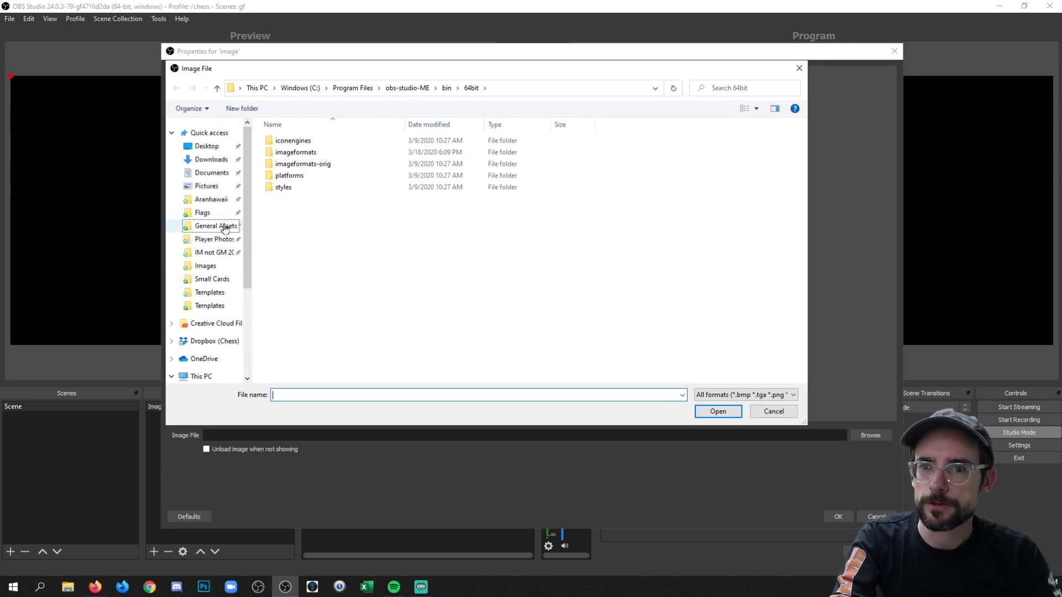
{"action": "left_click", "coordinate": [211, 253]}
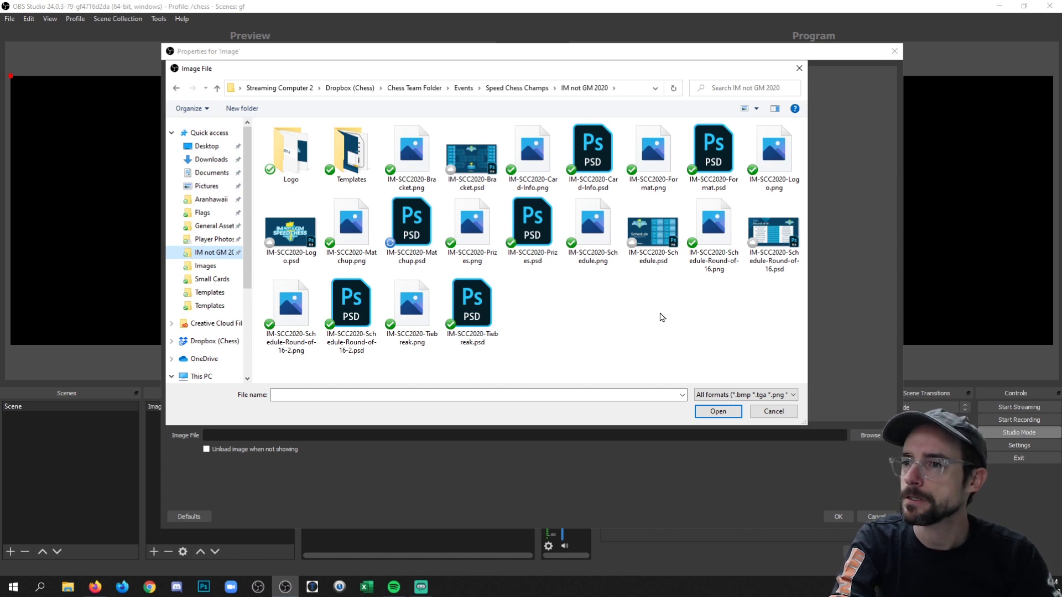
{"action": "left_click", "coordinate": [349, 152]}
{"action": "double_click", "coordinate": [350, 152]}
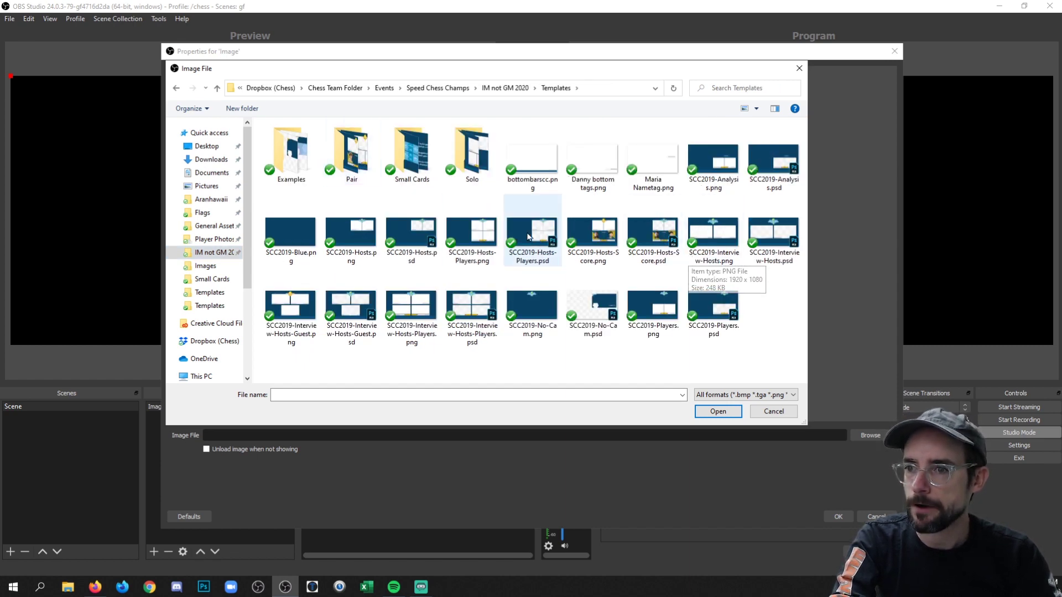
{"action": "left_click", "coordinate": [356, 230]}
{"action": "double_click", "coordinate": [356, 228]}
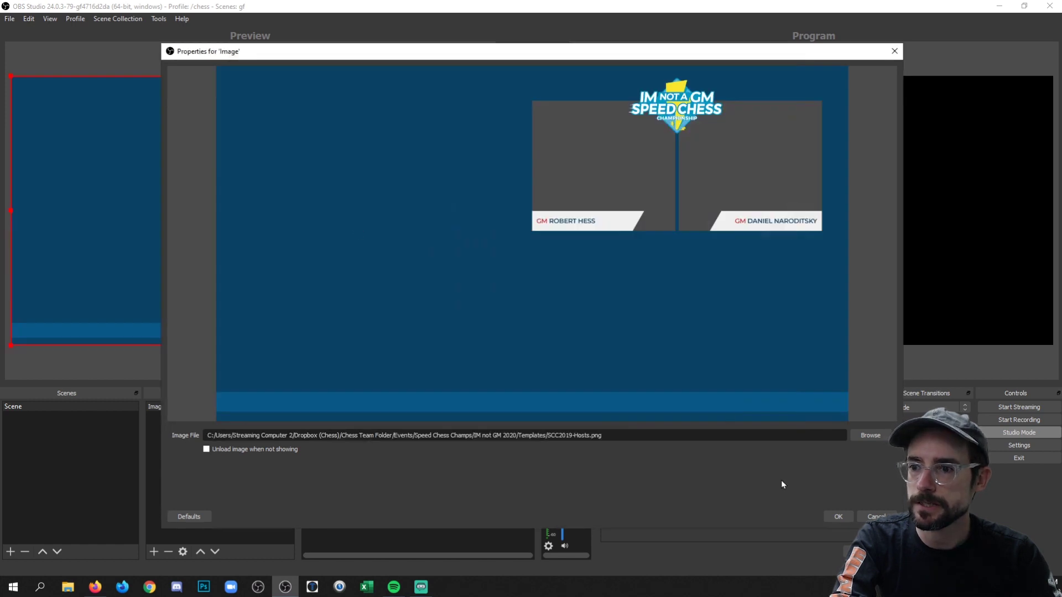
{"action": "left_click", "coordinate": [832, 517]}
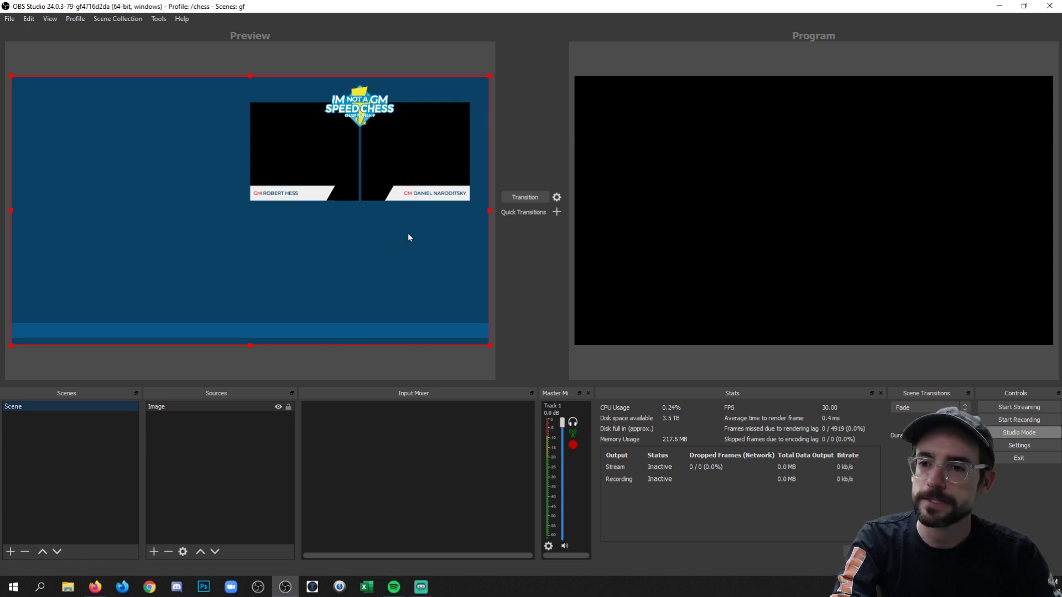
{"action": "left_click", "coordinate": [289, 407]}
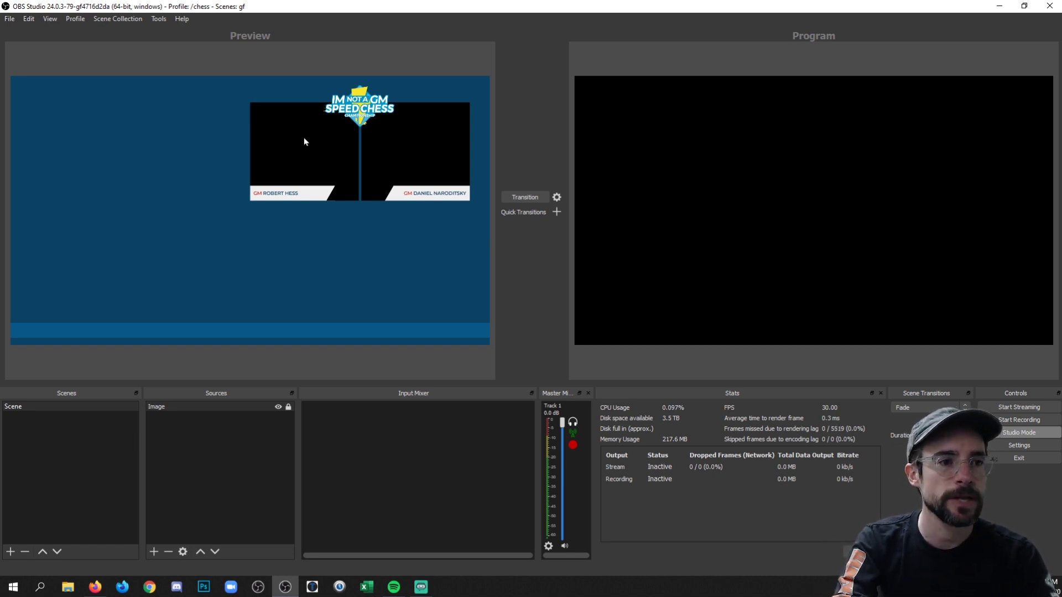
Step: Rename the default 'Scene' to 'Main w/ Host Cams'
{"action": "right_click", "coordinate": [106, 409]}
{"action": "left_click", "coordinate": [144, 471]}
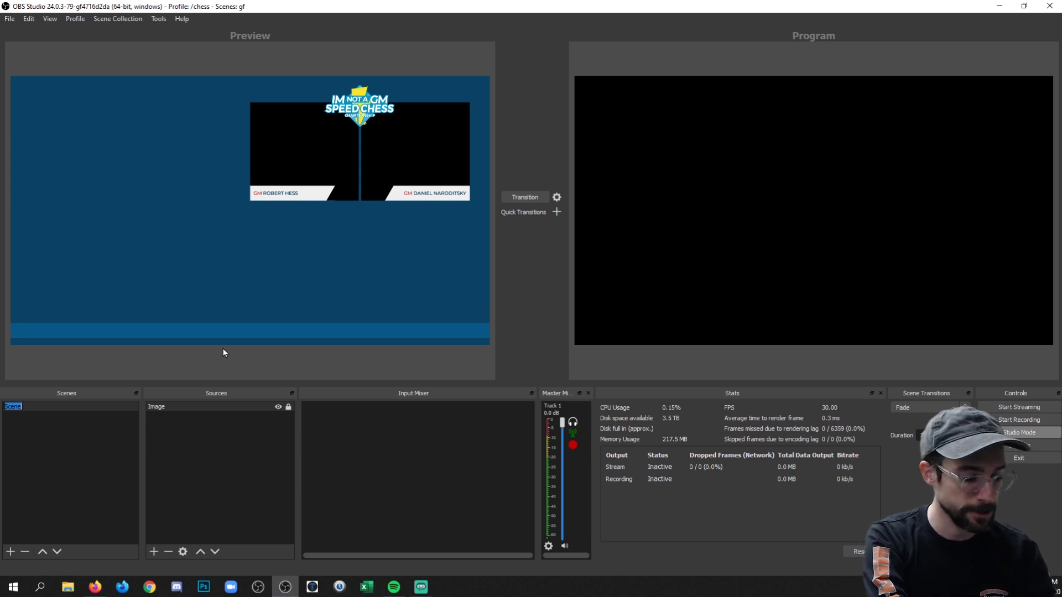
{"action": "type", "text": "Main w/ Host Cams"}
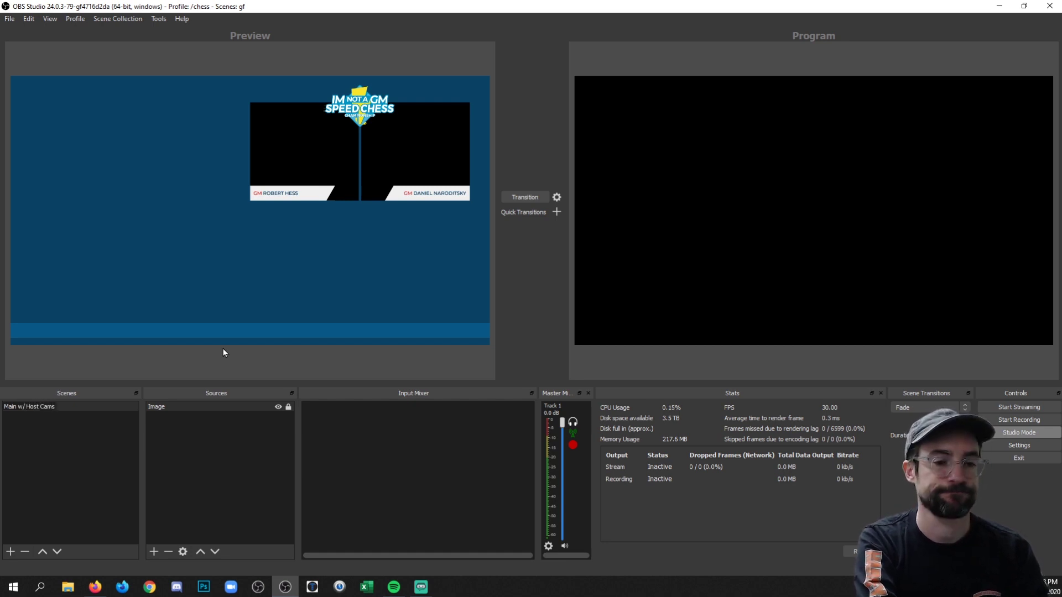
{"action": "key", "text": "Return"}
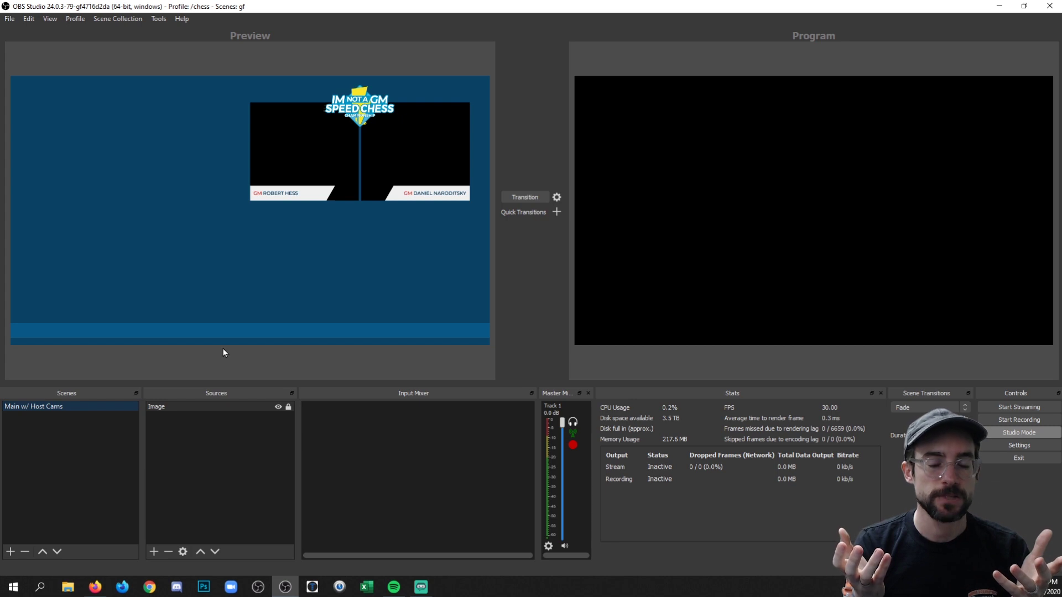
Step: Add a new scene named 'Main w/ Analysis'
{"action": "left_click", "coordinate": [10, 552]}
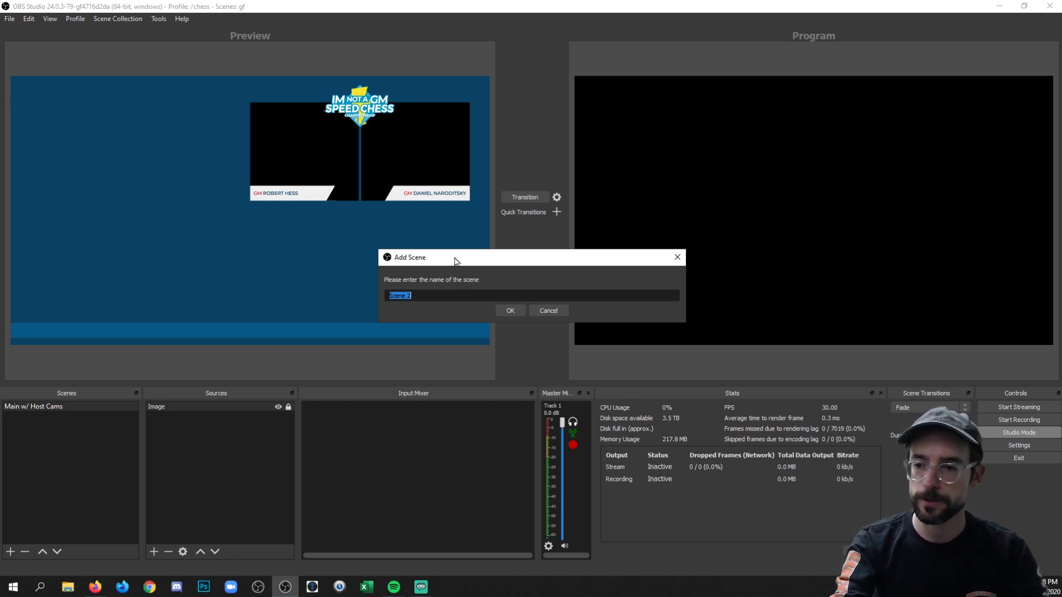
{"action": "type", "text": "Main w/"}
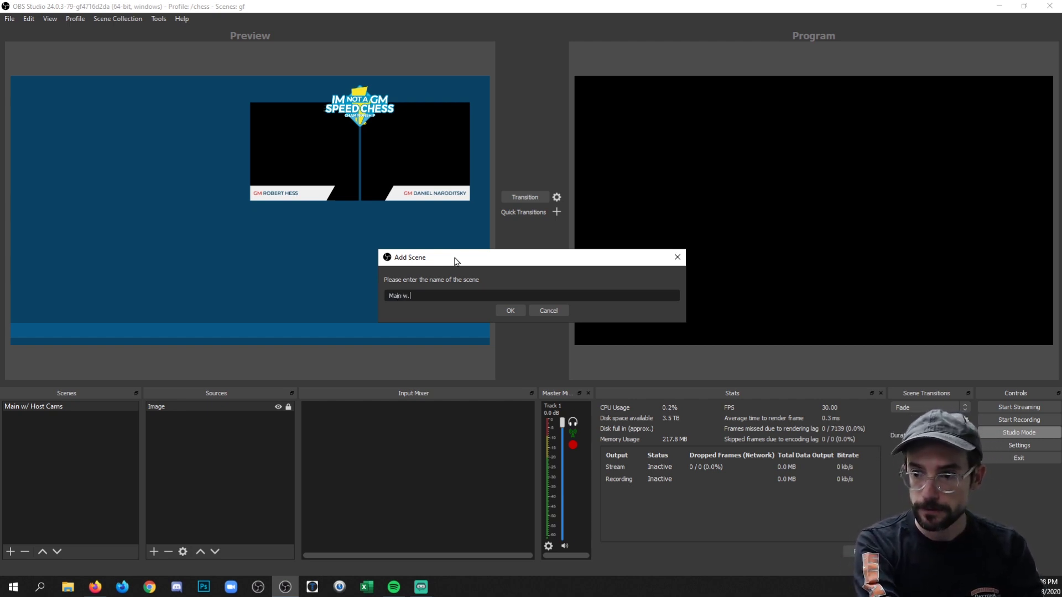
{"action": "type", "text": " Analysis"}
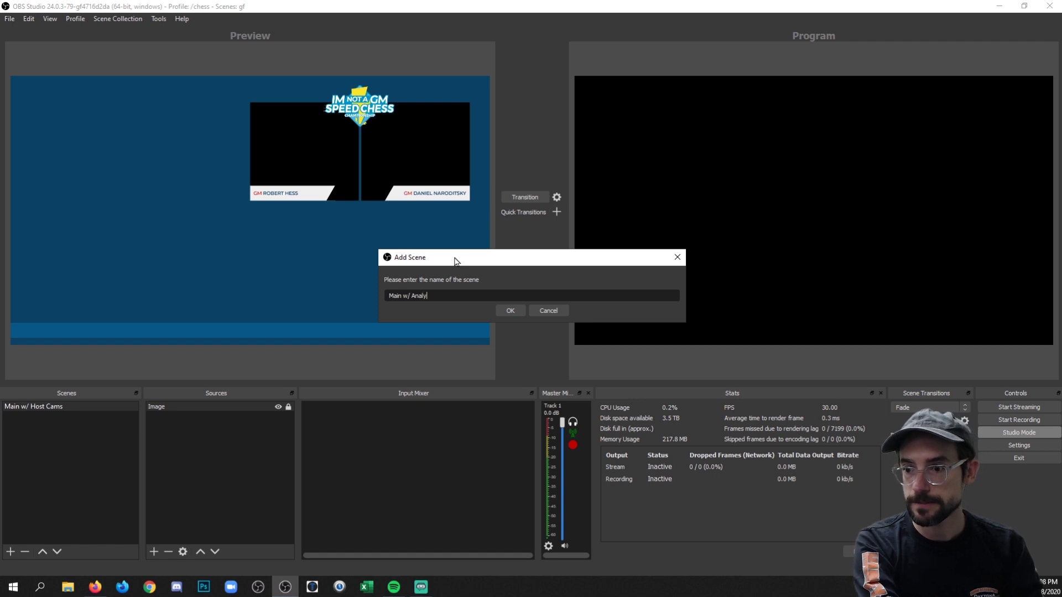
{"action": "left_click", "coordinate": [513, 313]}
Step: Add a locked Image 2 source showing SCC2019-Analysis.png to Main w/ Analysis
{"action": "left_click", "coordinate": [153, 552]}
{"action": "left_click", "coordinate": [228, 423]}
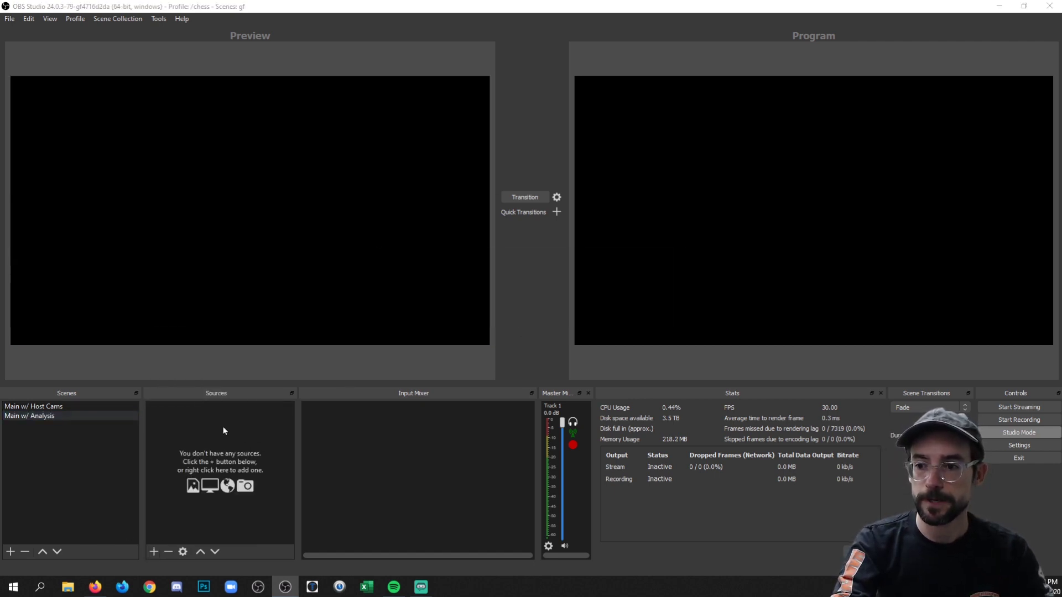
{"action": "left_click", "coordinate": [563, 369]}
{"action": "left_click", "coordinate": [870, 436]}
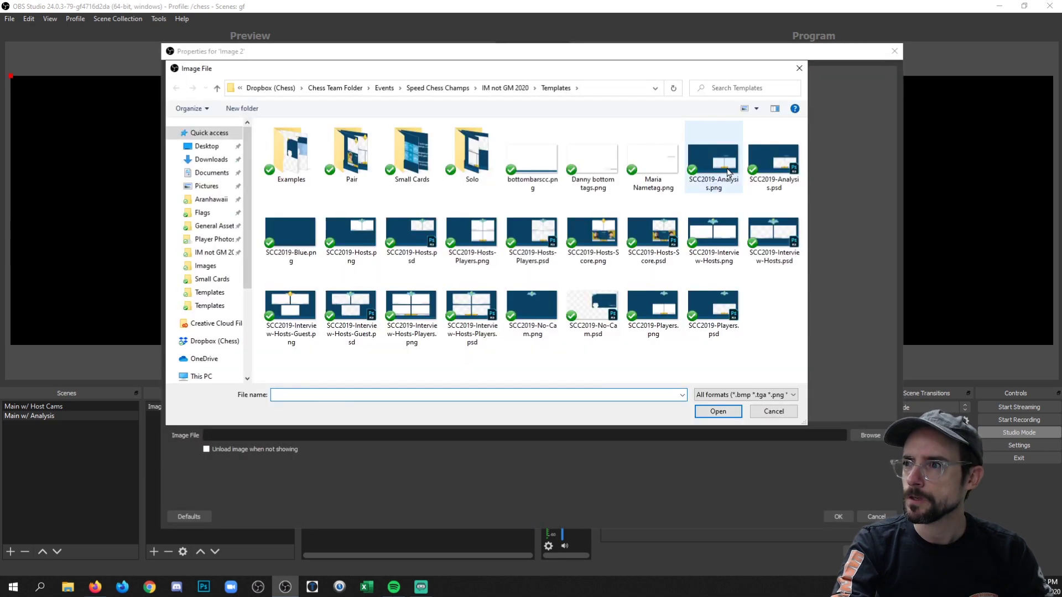
{"action": "left_click", "coordinate": [713, 161]}
{"action": "left_click", "coordinate": [718, 411]}
{"action": "left_click", "coordinate": [836, 516]}
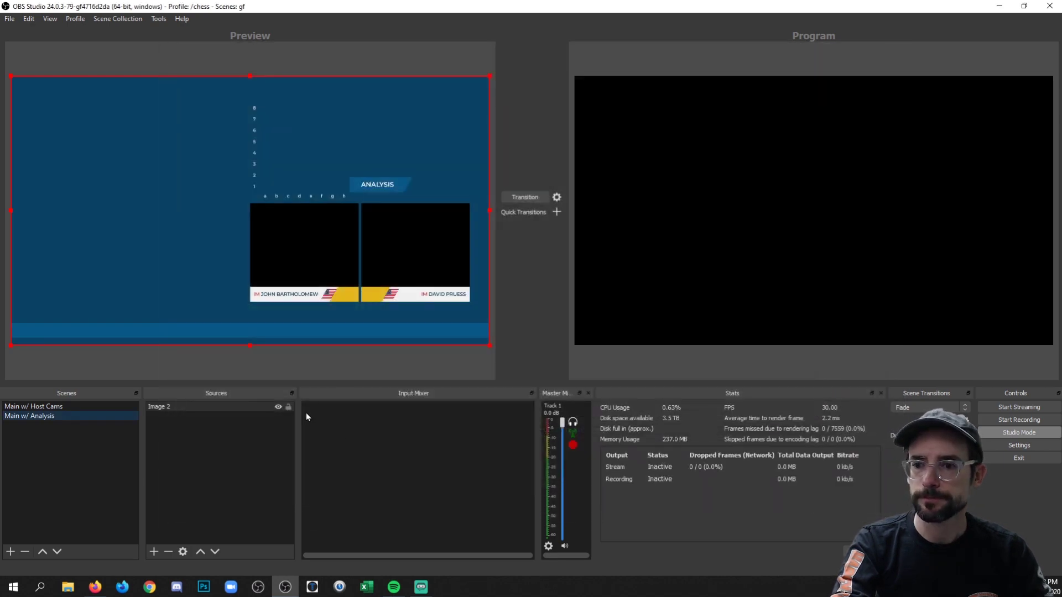
{"action": "left_click", "coordinate": [289, 407]}
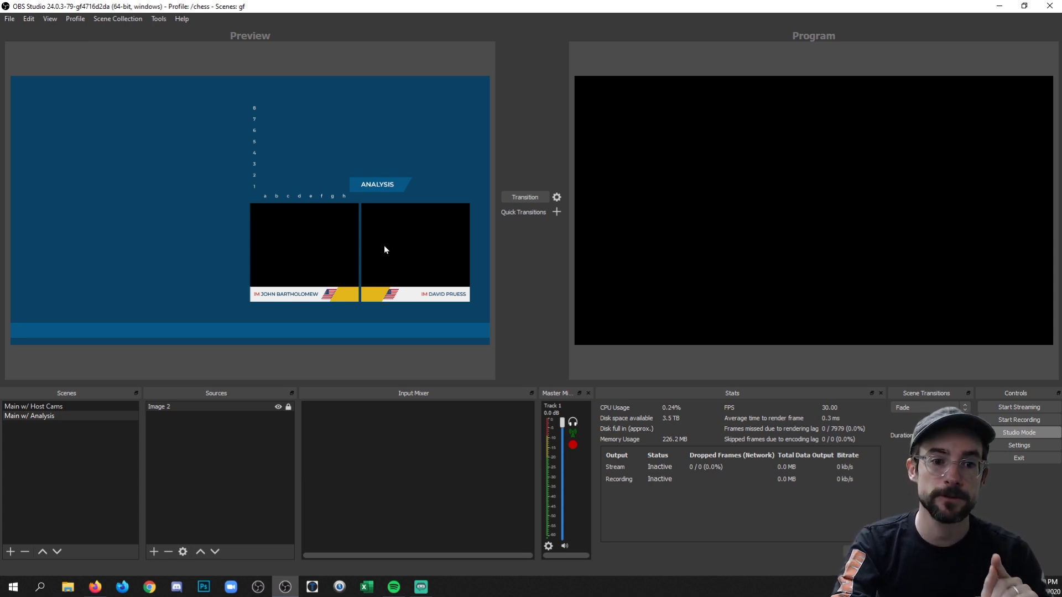
{"action": "right_click", "coordinate": [98, 416]}
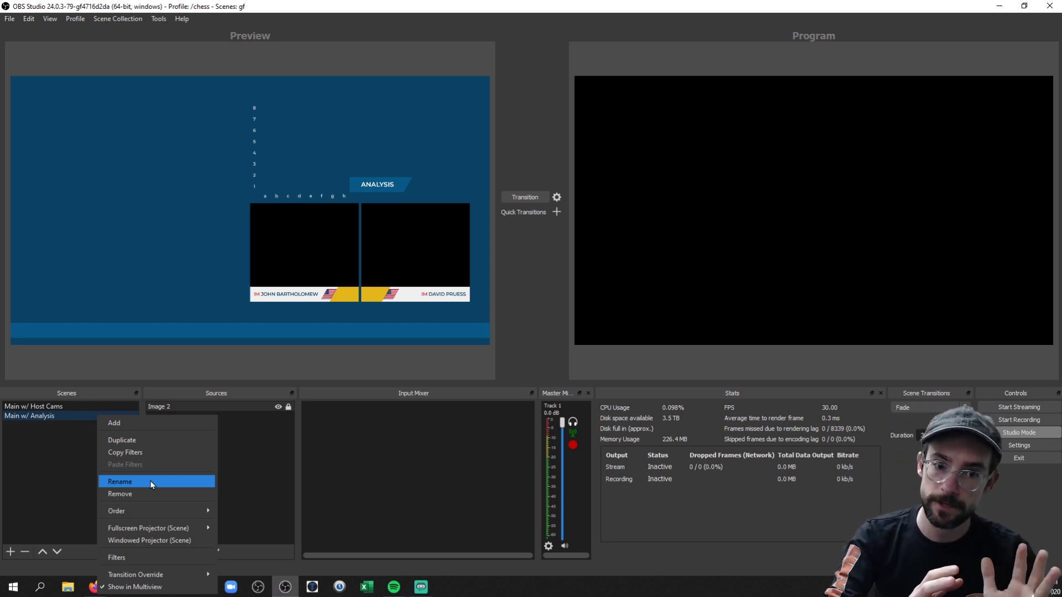
{"action": "left_click", "coordinate": [151, 481]}
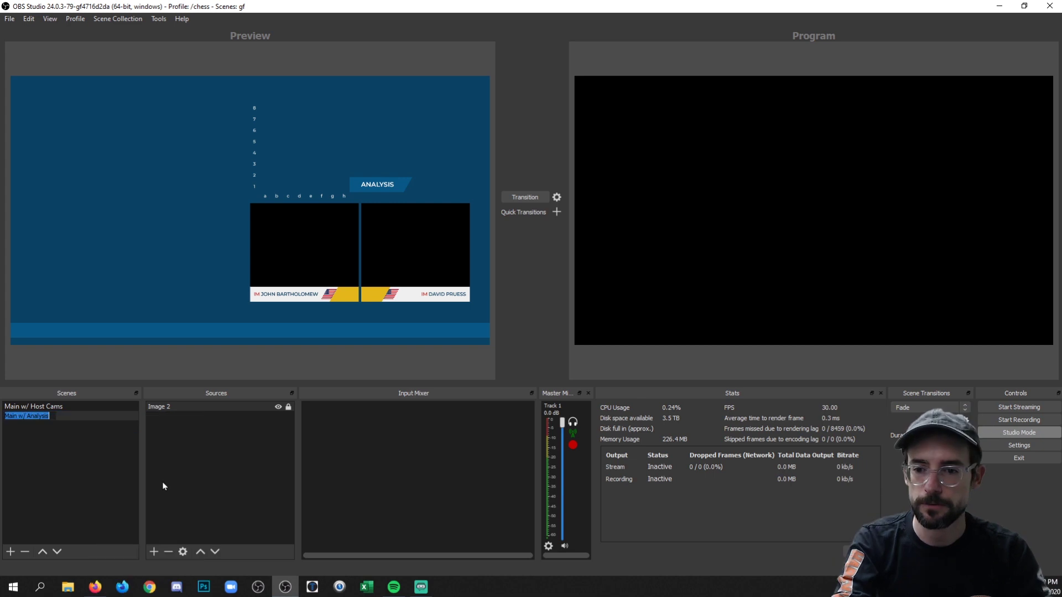
{"action": "left_click", "coordinate": [62, 419]}
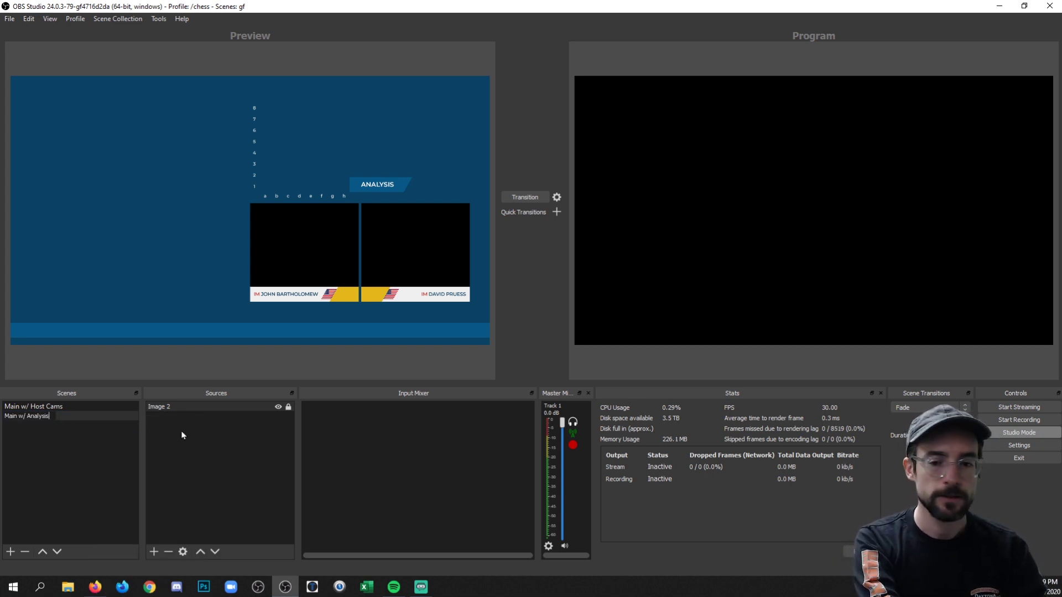
{"action": "type", "text": "+ Player Cams"}
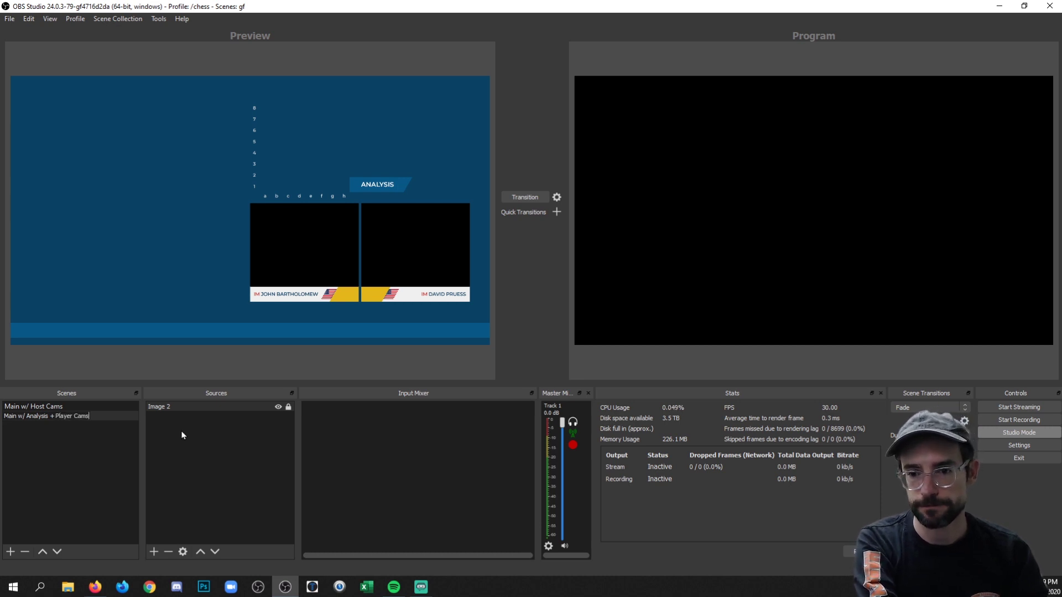
{"action": "key", "text": "Return"}
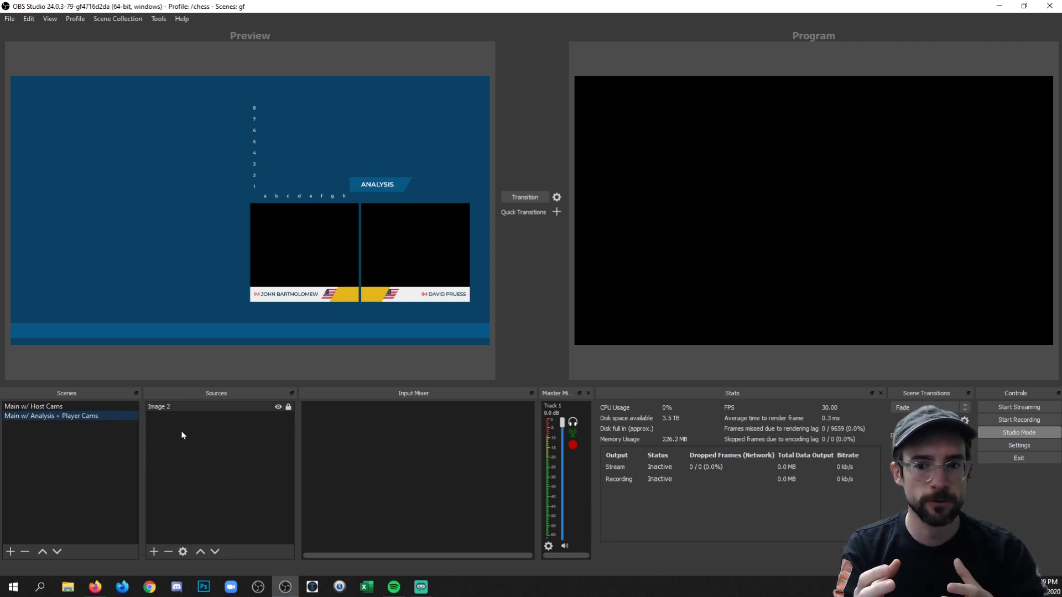
{"action": "left_click", "coordinate": [74, 407]}
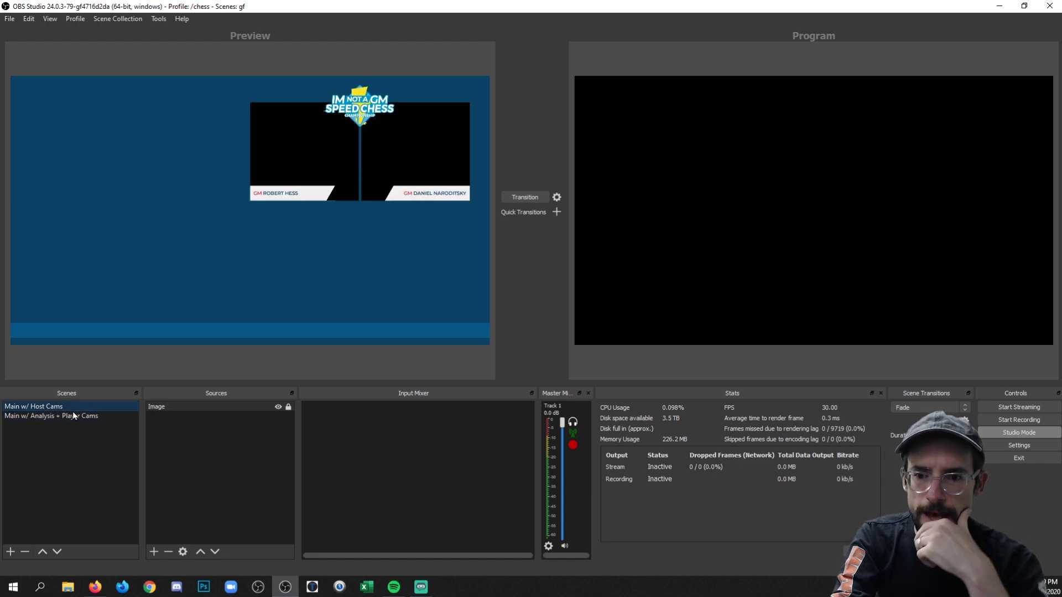
{"action": "left_click", "coordinate": [72, 416]}
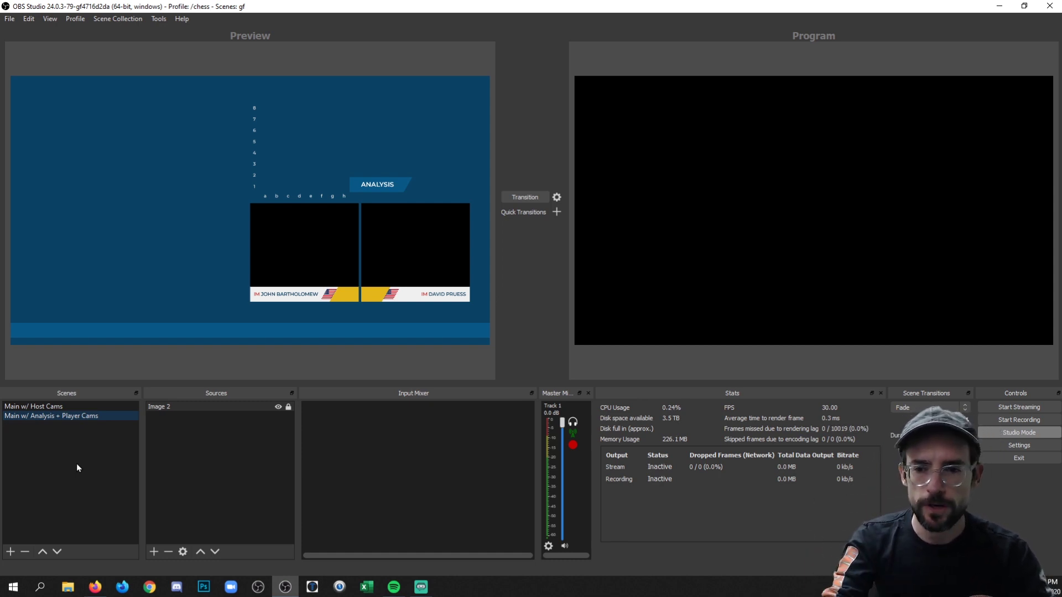
{"action": "left_click", "coordinate": [68, 408]}
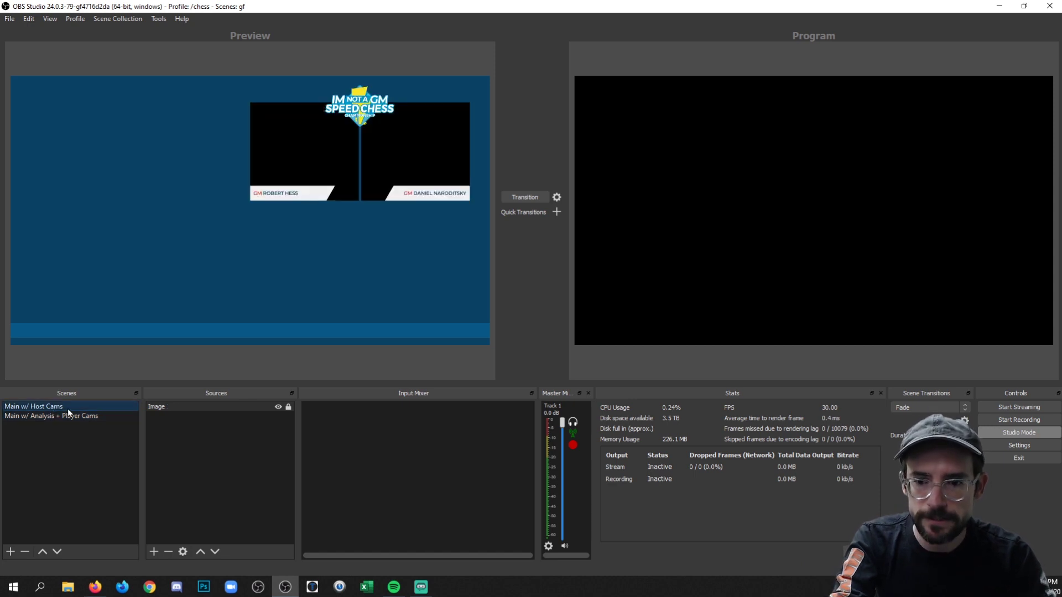
{"action": "left_click", "coordinate": [112, 416]}
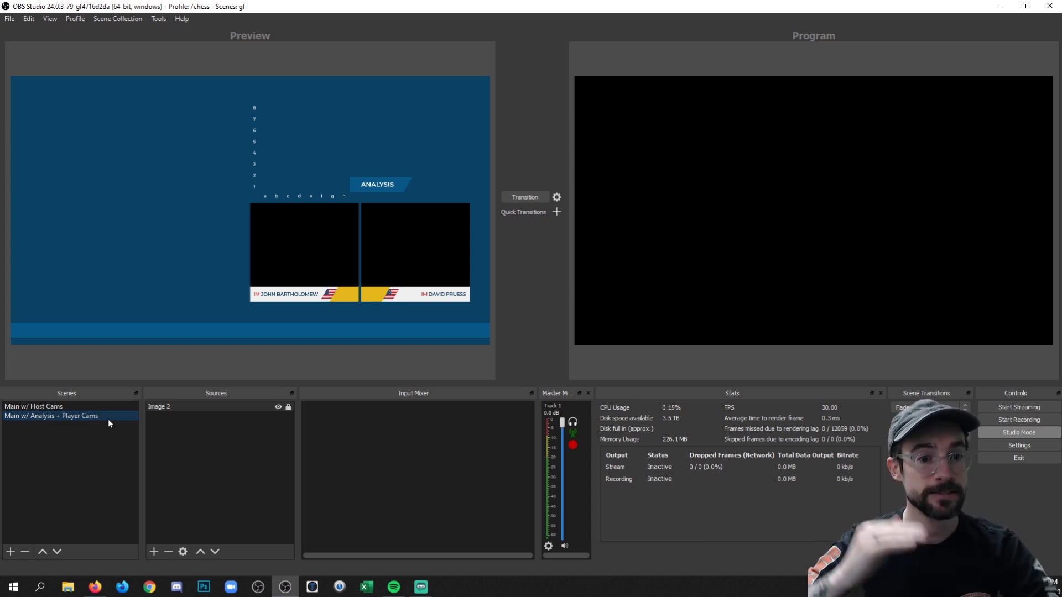
Step: Create a new scene named 'Schedule'
{"action": "left_click", "coordinate": [10, 552]}
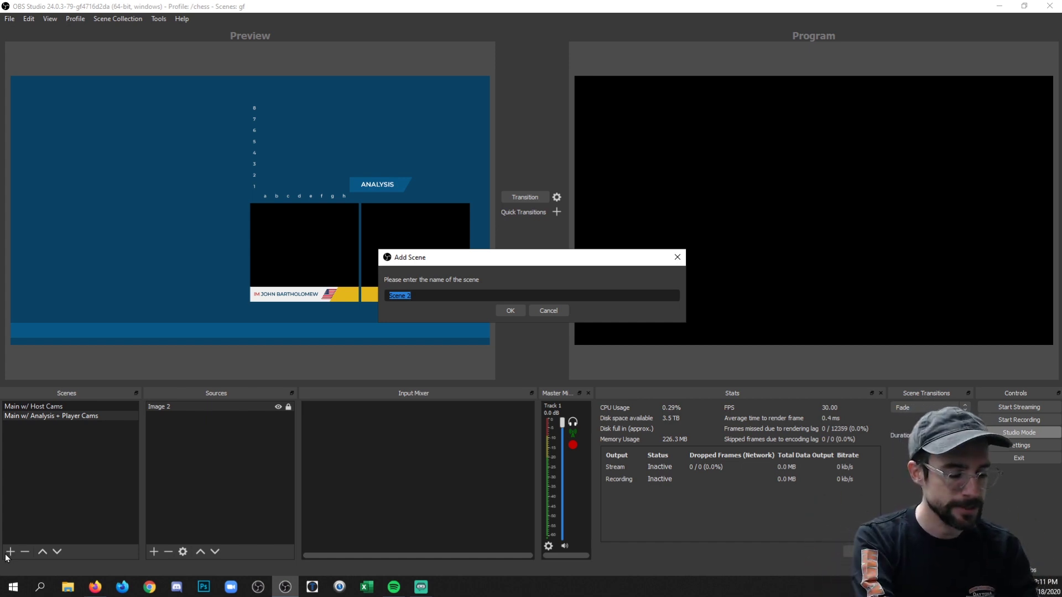
{"action": "type", "text": "Schedule"}
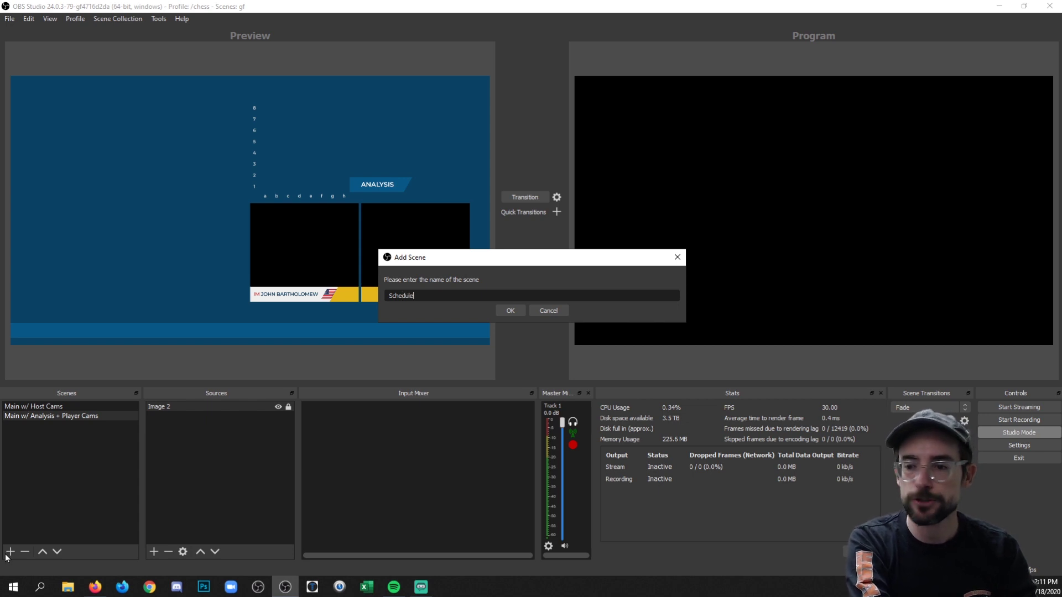
{"action": "key", "text": "Return"}
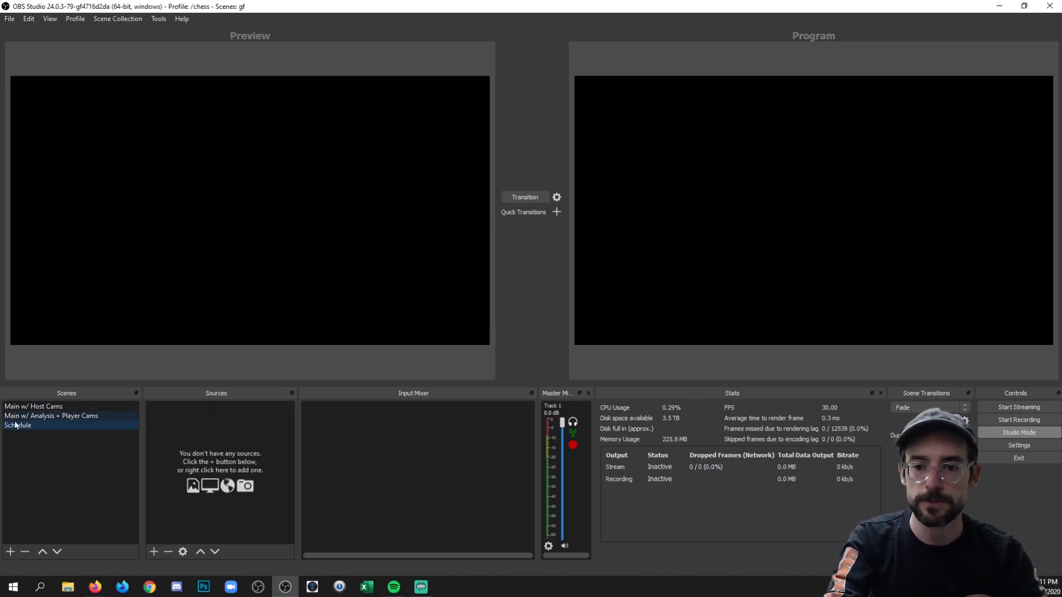
Step: Show IM-SCC2020-Schedule.png in Schedule via Image 3, then start a new dashes-named scene
{"action": "left_click", "coordinate": [148, 550]}
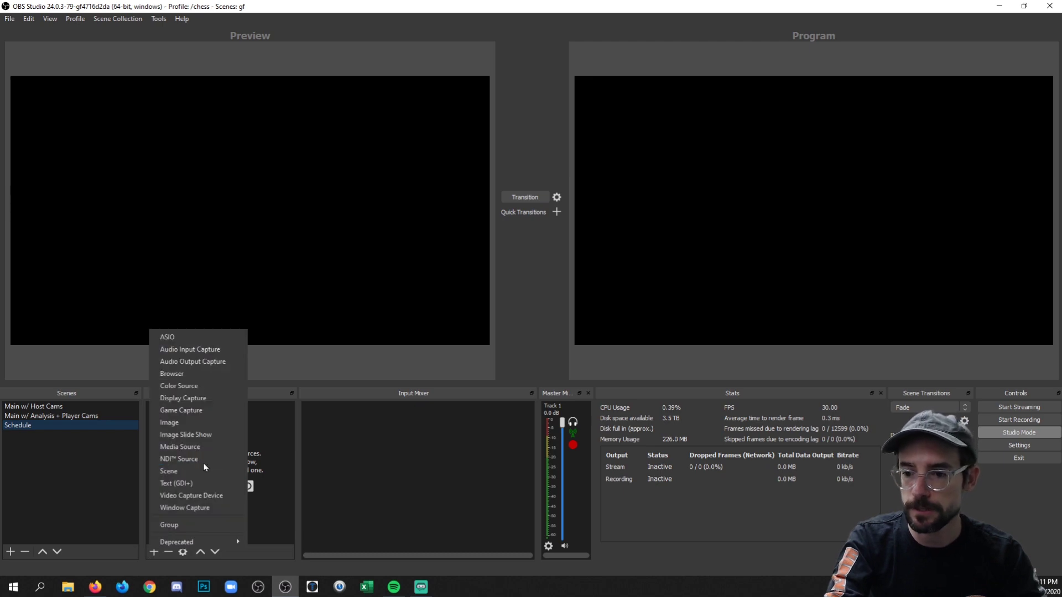
{"action": "left_click", "coordinate": [190, 419]}
{"action": "left_click", "coordinate": [559, 370]}
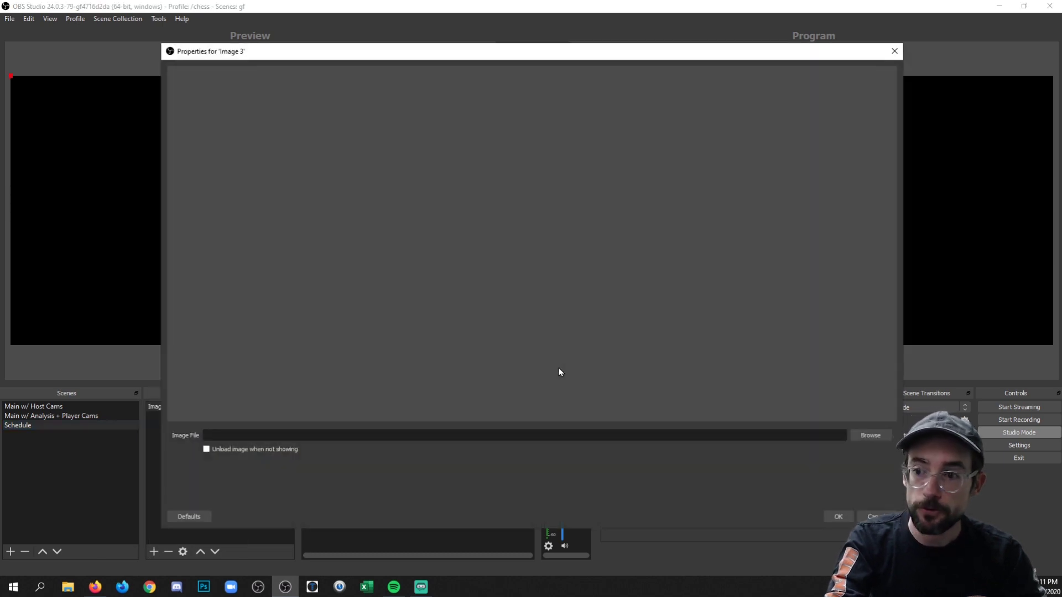
{"action": "left_click", "coordinate": [870, 435]}
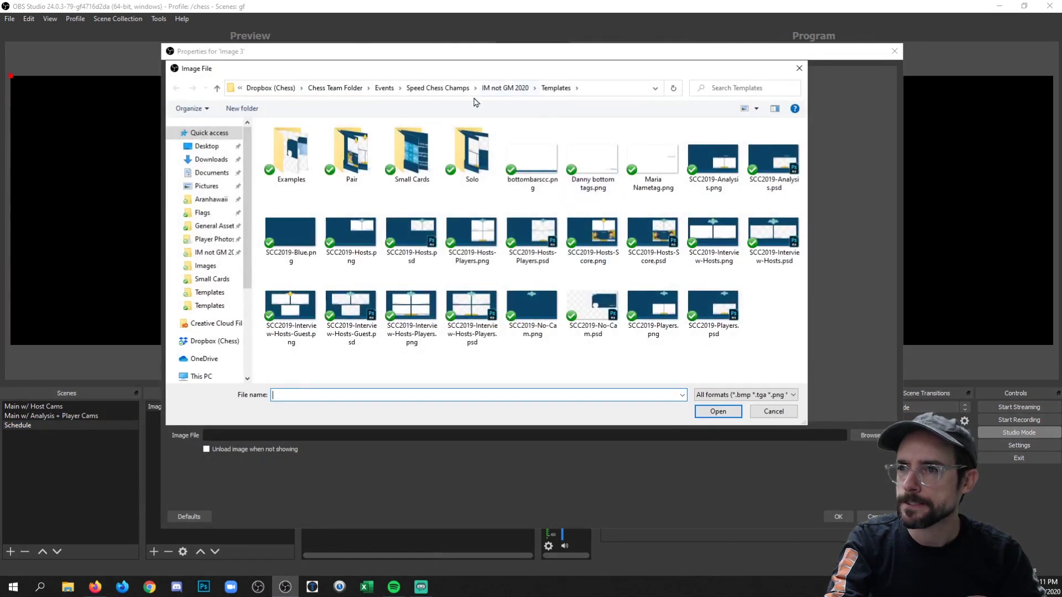
{"action": "left_click", "coordinate": [505, 88]}
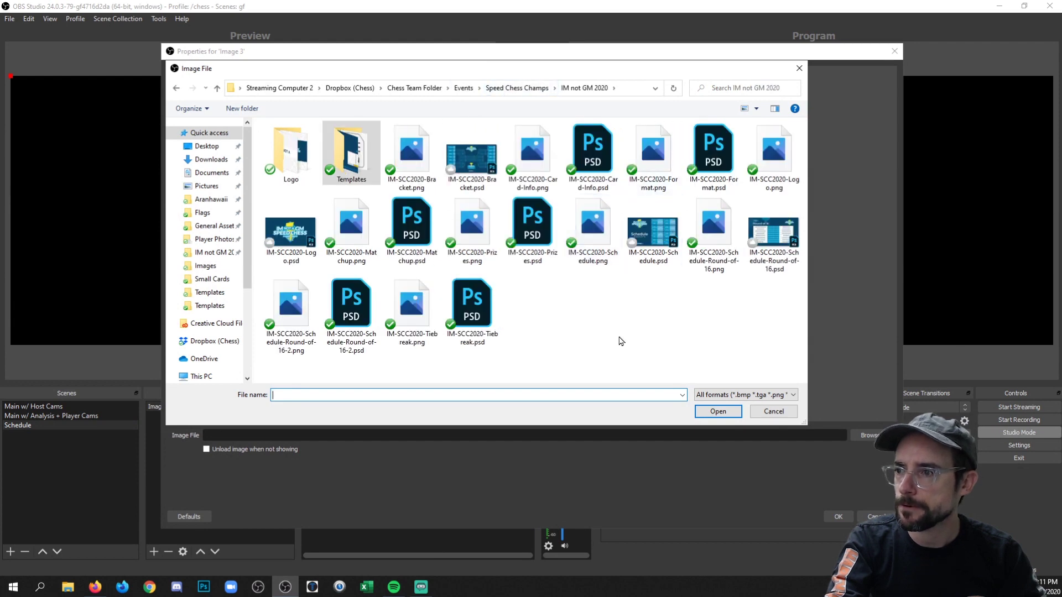
{"action": "double_click", "coordinate": [591, 238]}
{"action": "left_click", "coordinate": [839, 517]}
{"action": "left_click", "coordinate": [218, 531]}
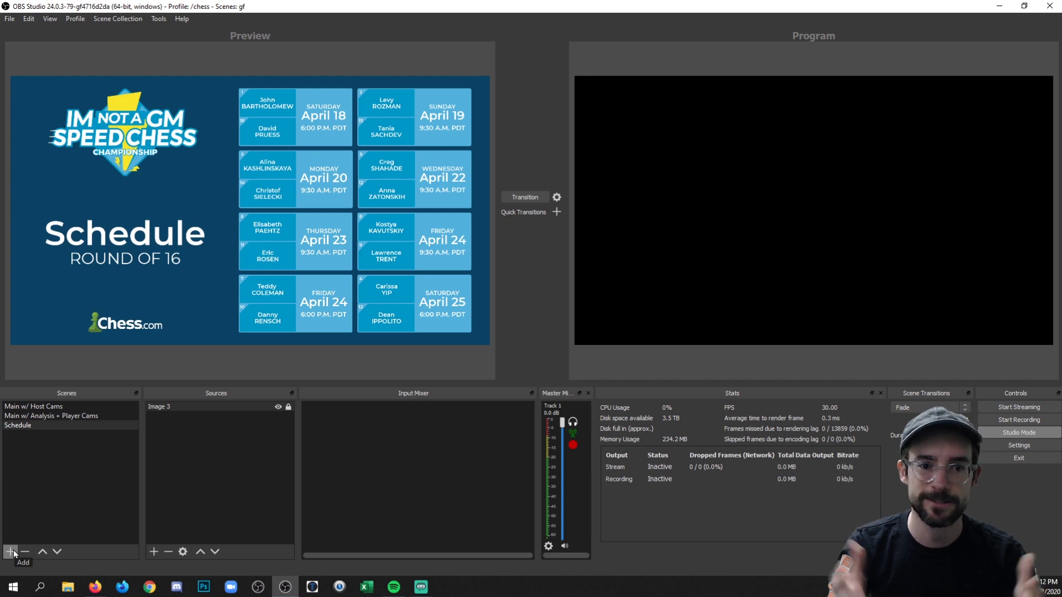
{"action": "left_click", "coordinate": [14, 554]}
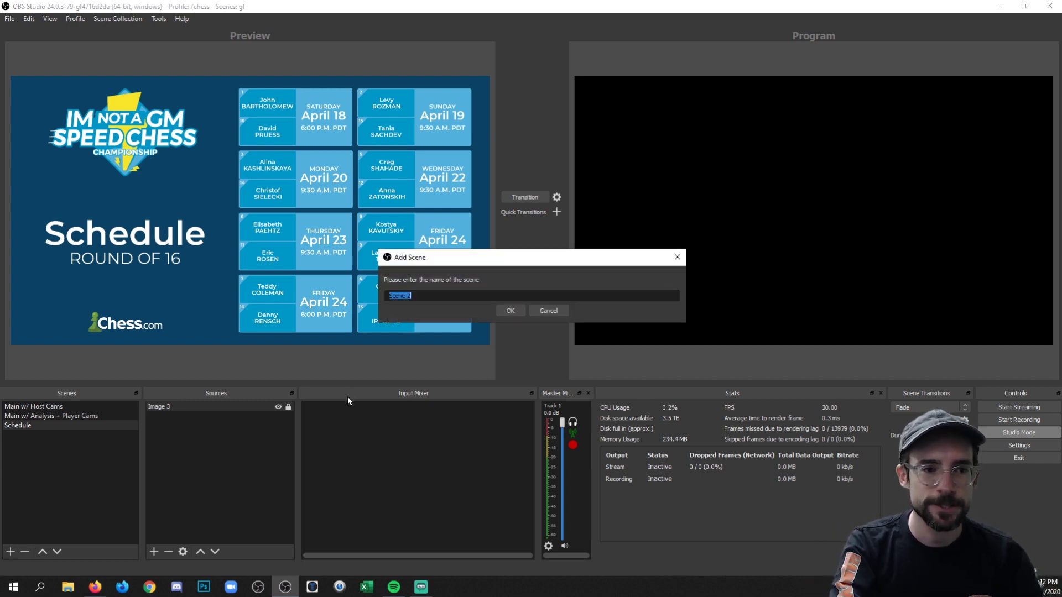
{"action": "type", "text": "------------------"}
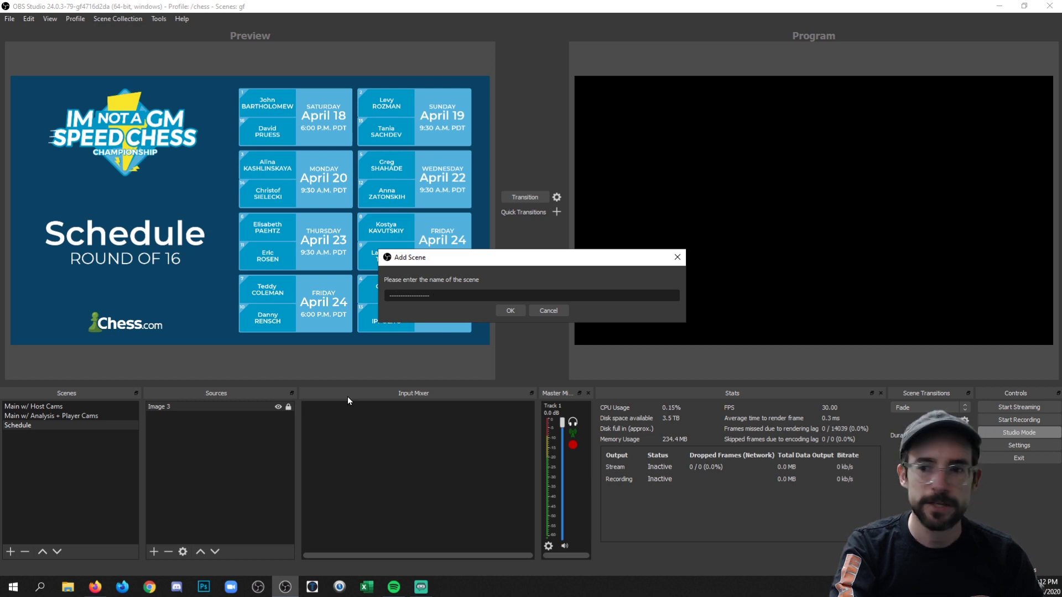
Step: Create the dashed divider scene, move it above Schedule, and review each scene
{"action": "key", "text": "Return"}
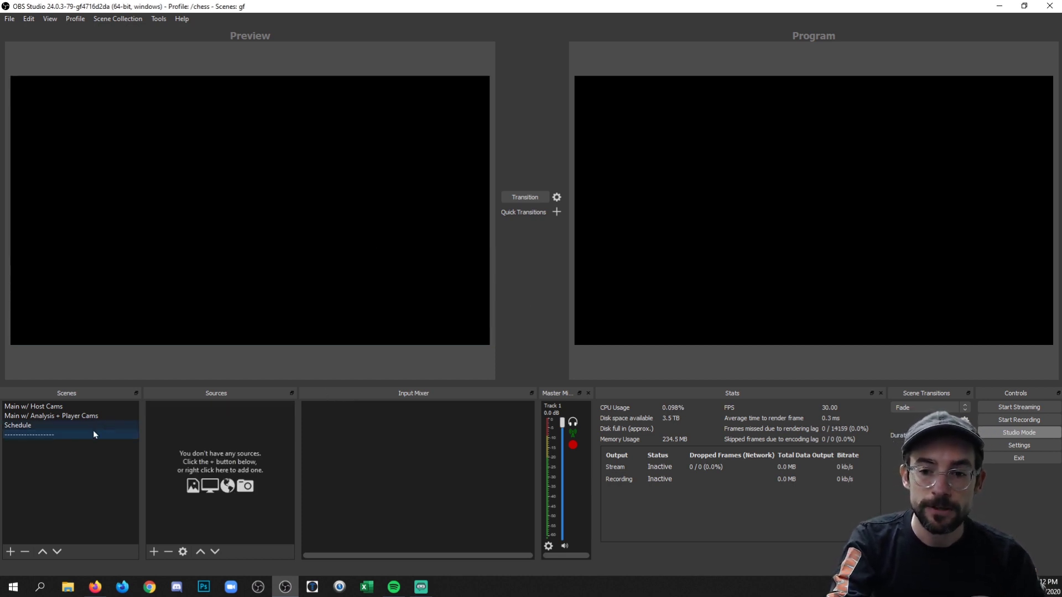
{"action": "left_click_drag", "start_coordinate": [90, 433], "coordinate": [90, 423]}
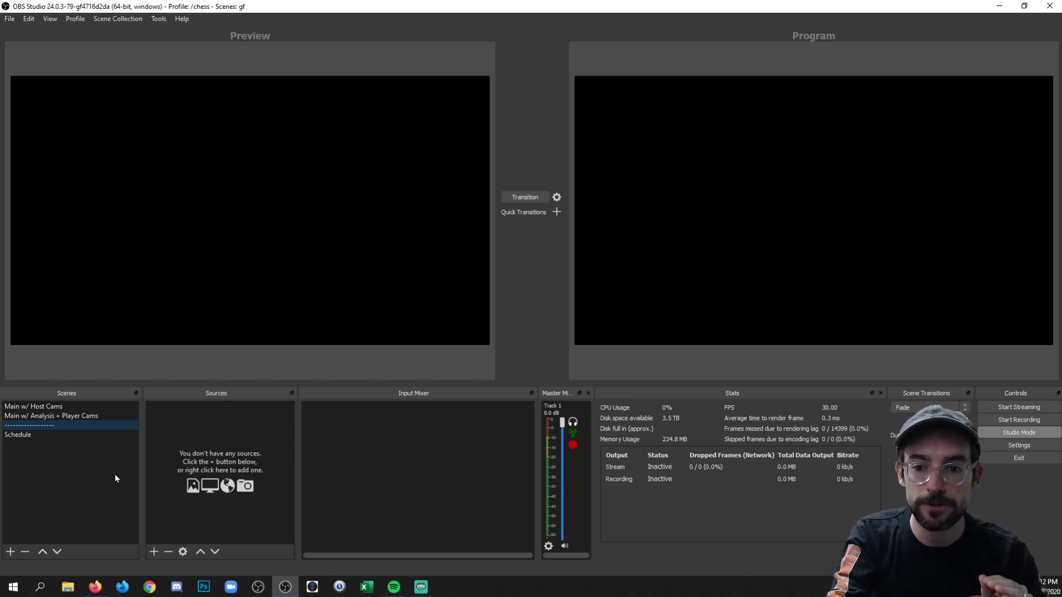
{"action": "left_click", "coordinate": [59, 413]}
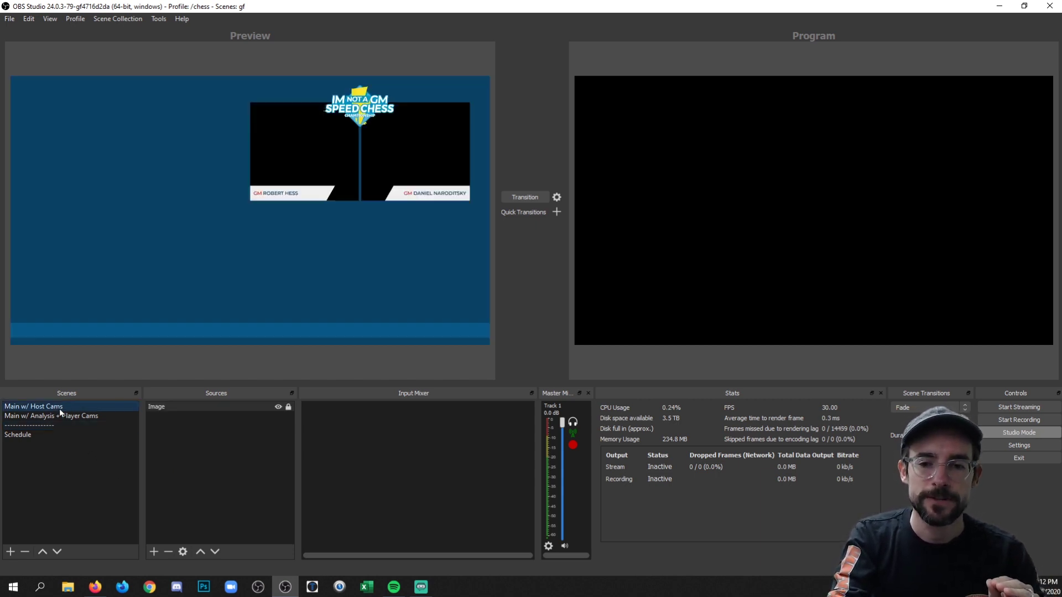
{"action": "left_click", "coordinate": [62, 407]}
{"action": "left_click", "coordinate": [69, 416]}
{"action": "key", "text": "Up"}
{"action": "left_click", "coordinate": [68, 416]}
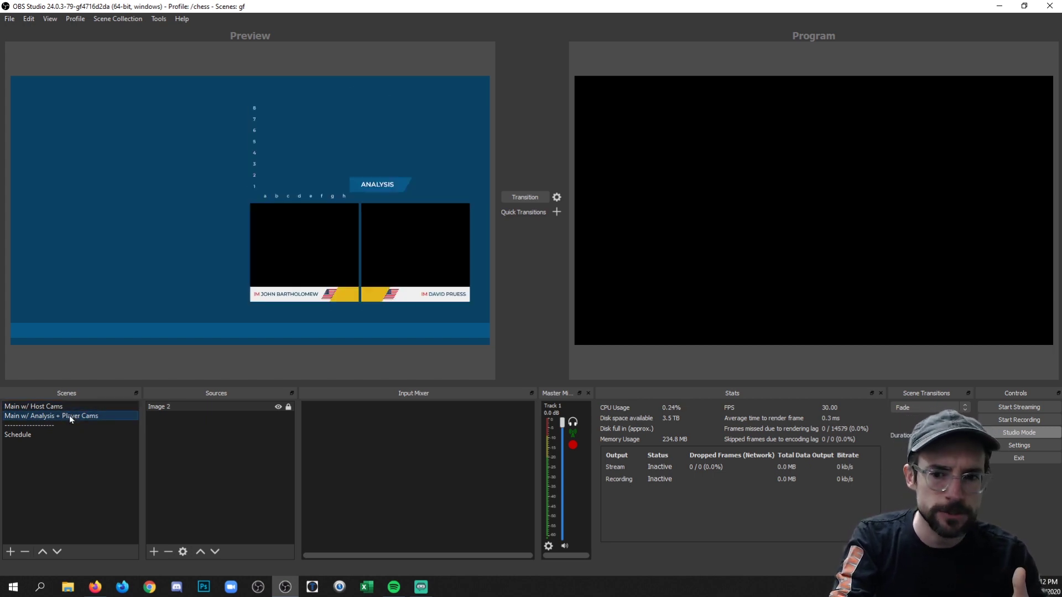
{"action": "left_click", "coordinate": [73, 435]}
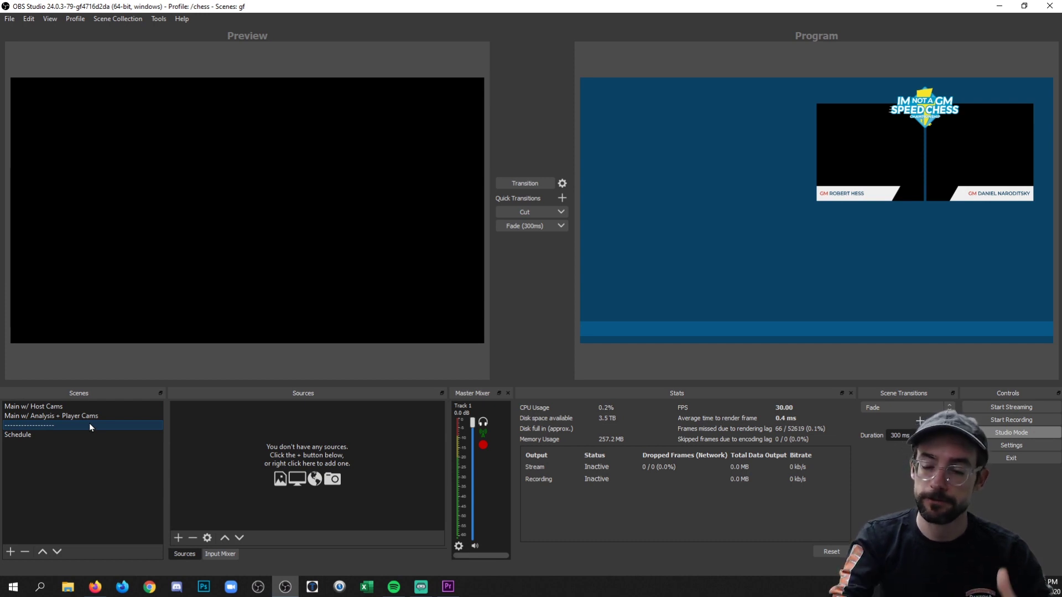
Step: Add an empty divider scene named '---------------- /' below Schedule
{"action": "left_click", "coordinate": [11, 551]}
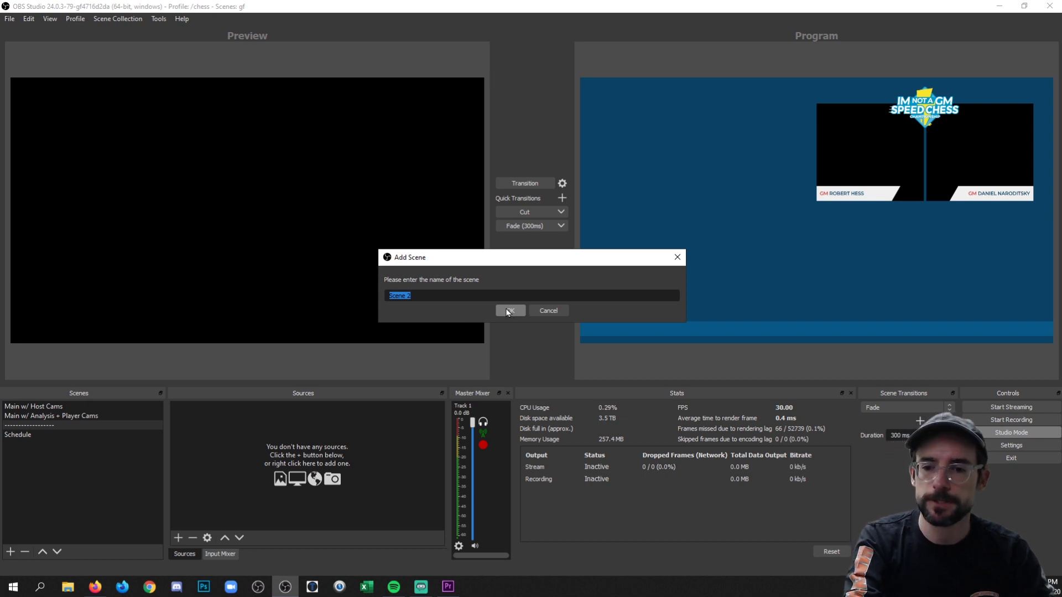
{"action": "type", "text": "----------------"}
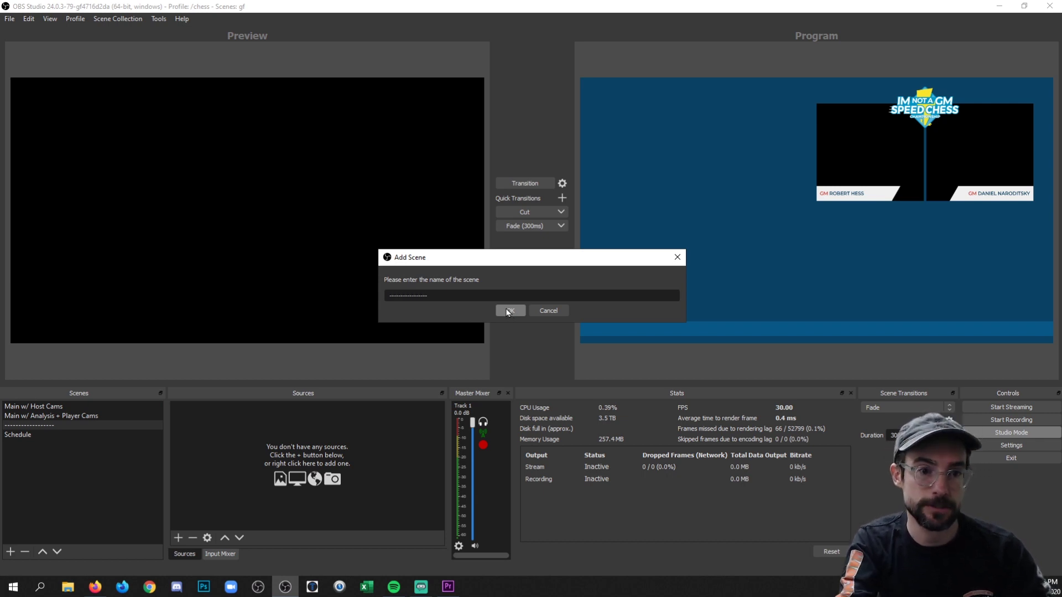
{"action": "type", "text": " /"}
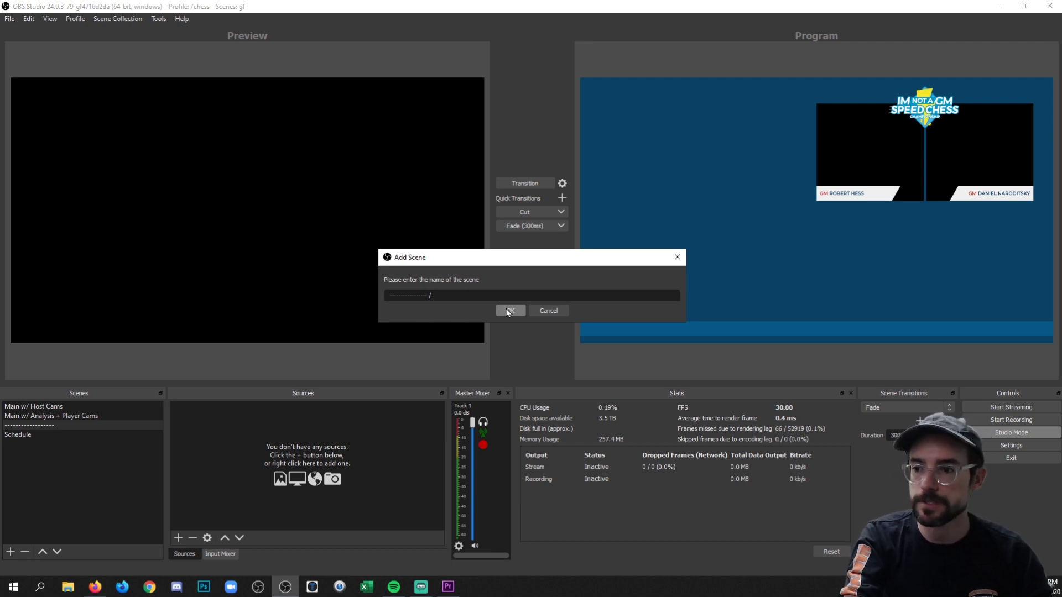
{"action": "left_click", "coordinate": [506, 308]}
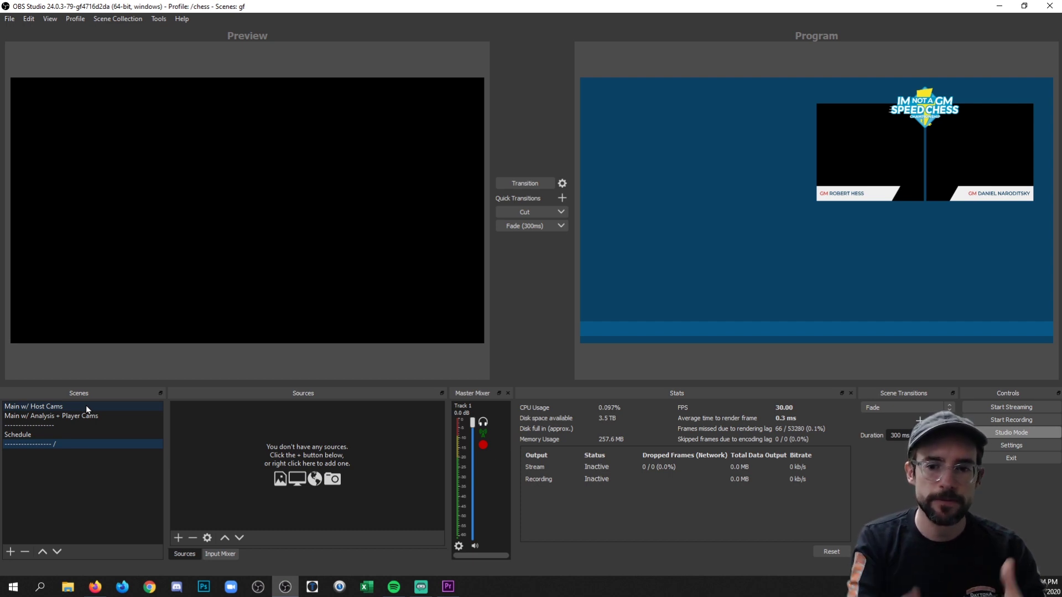
Step: Rename the 'Schedule' scene to 'SLIDE - Schedule'
{"action": "left_click", "coordinate": [62, 437]}
{"action": "right_click", "coordinate": [61, 437]}
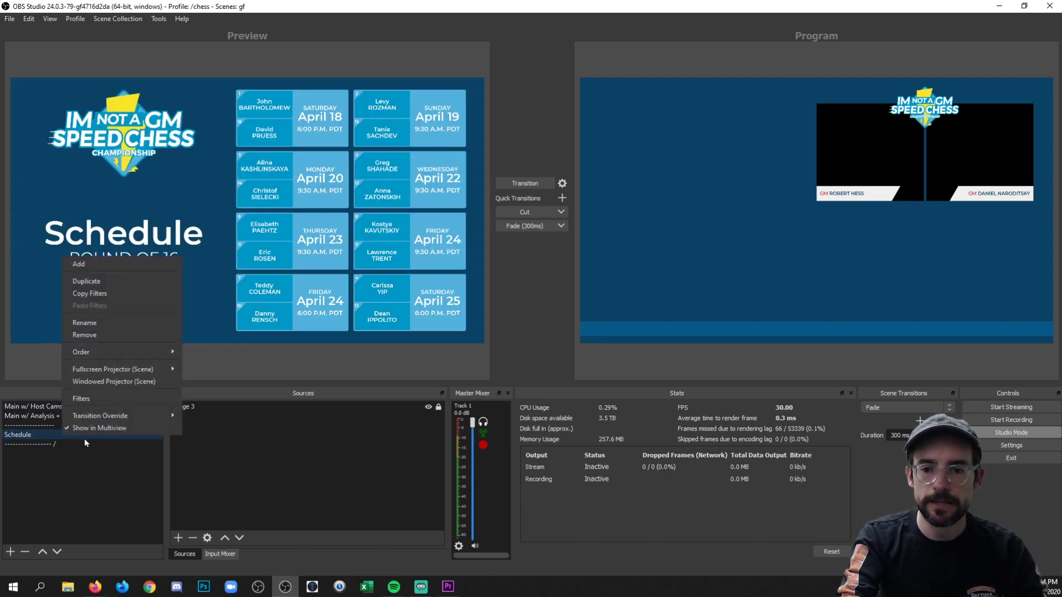
{"action": "left_click", "coordinate": [107, 323]}
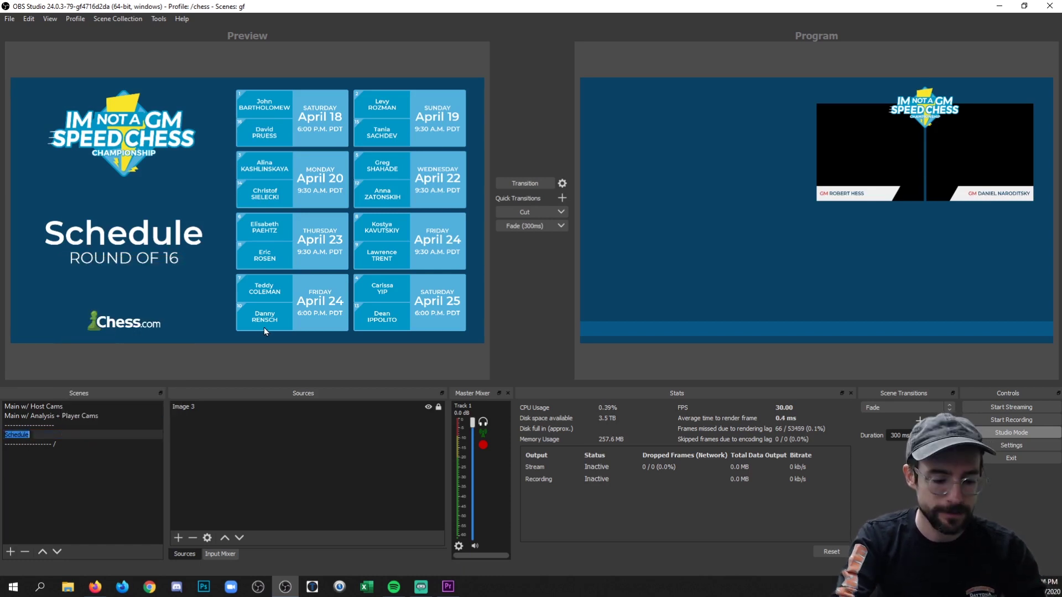
{"action": "key", "text": "End"}
{"action": "key", "text": "BackSpace"}
{"action": "type", "text": "SL"}
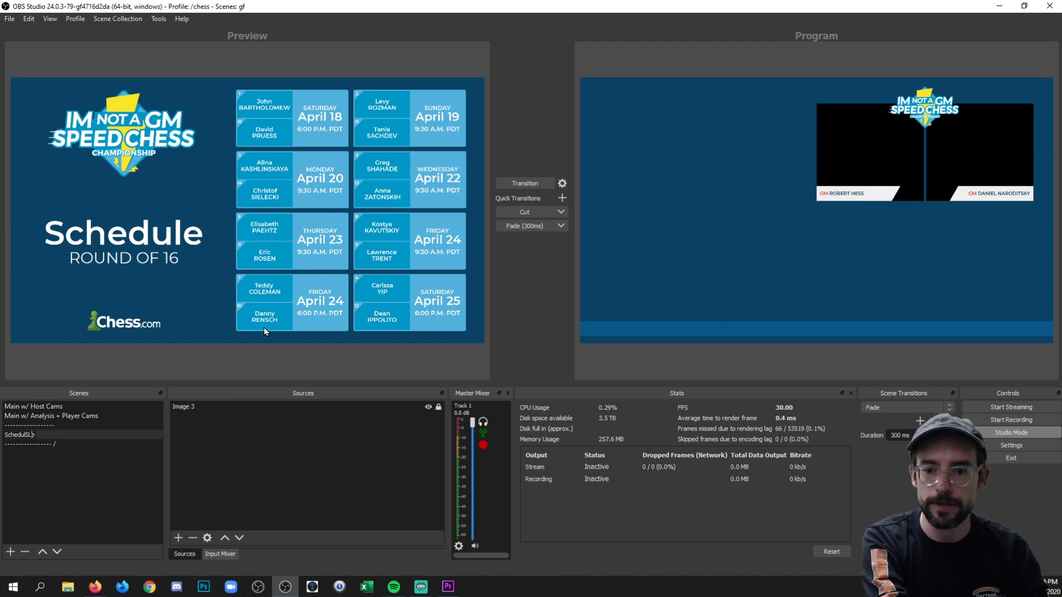
{"action": "key", "text": "BackSpace"}
{"action": "key", "text": "BackSpace"}
{"action": "key", "text": "BackSpace"}
{"action": "key", "text": "BackSpace"}
{"action": "key", "text": "BackSpace"}
{"action": "key", "text": "BackSpace"}
{"action": "key", "text": "BackSpace"}
{"action": "key", "text": "BackSpace"}
{"action": "key", "text": "BackSpace"}
{"action": "type", "text": "SLIDE"}
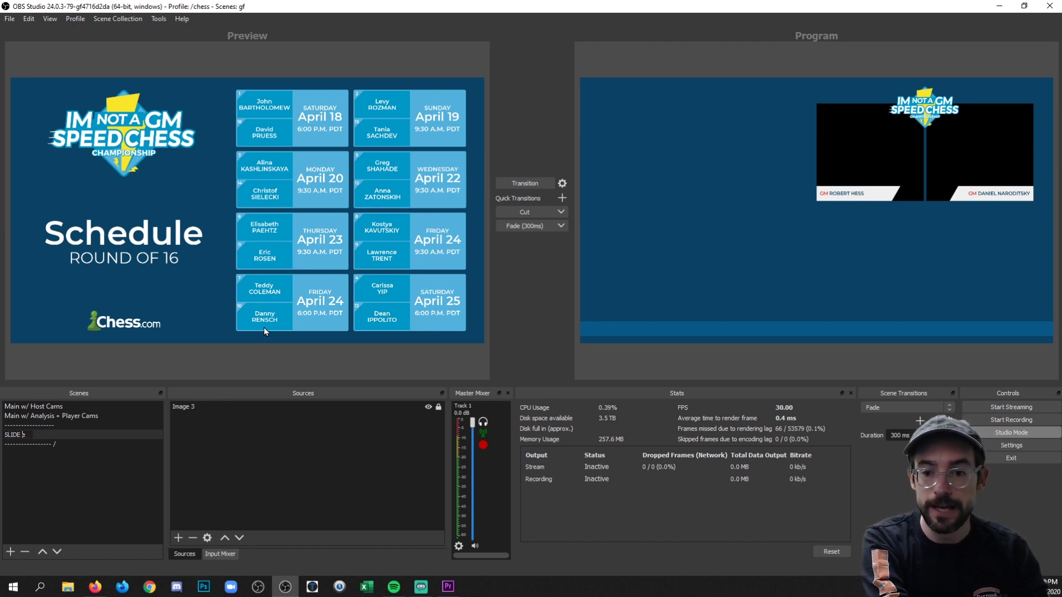
{"action": "type", "text": "S- Schedule"}
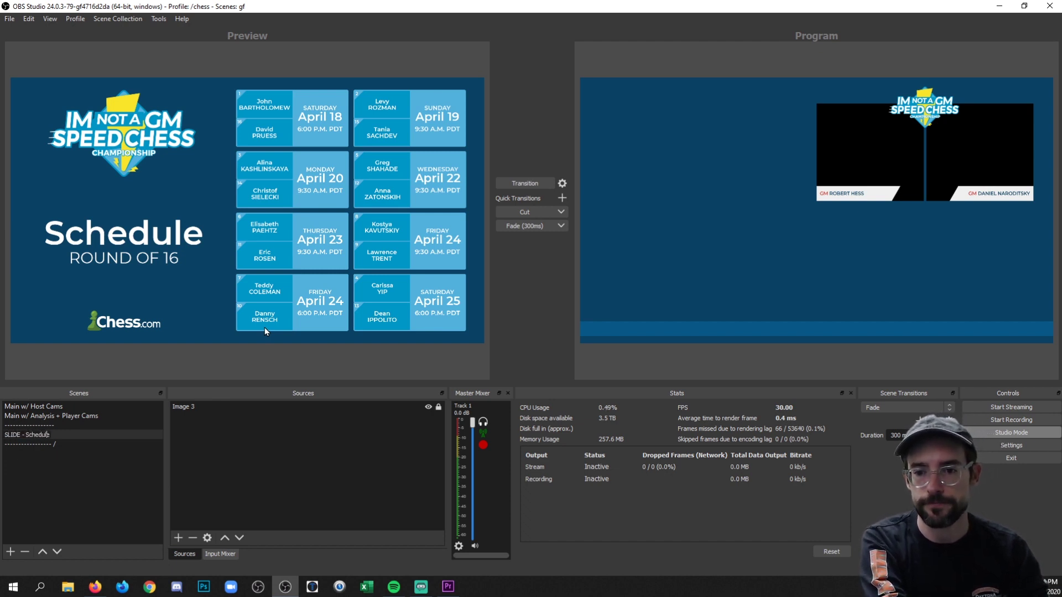
{"action": "left_click", "coordinate": [61, 537]}
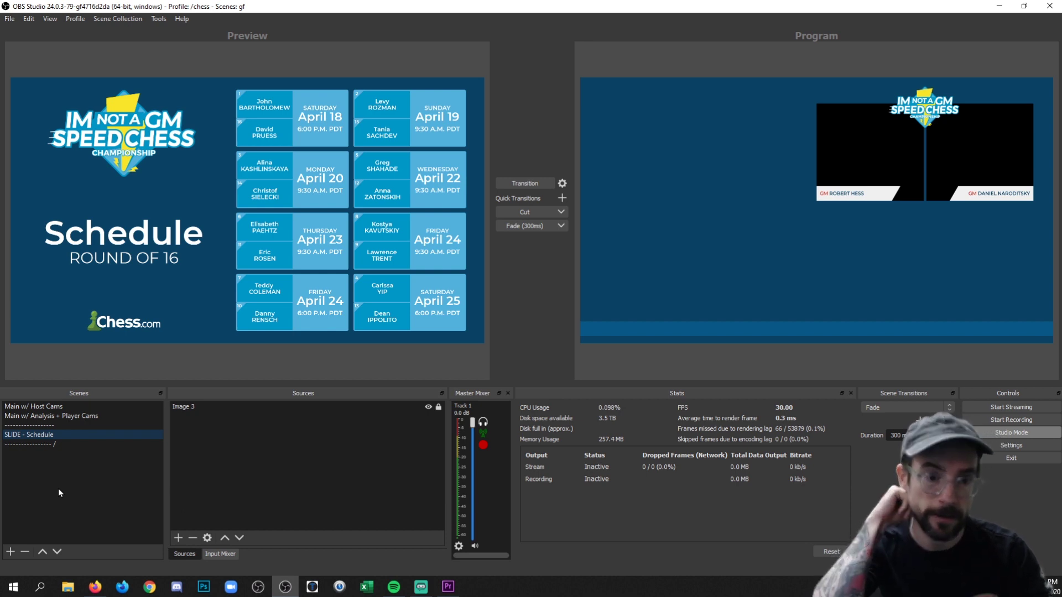
Step: Add two empty scenes, 'VIDEO - hugfoswegh' and 'VIDEO - feuowgfquow'
{"action": "left_click", "coordinate": [12, 552]}
{"action": "type", "text": "VIDEO"}
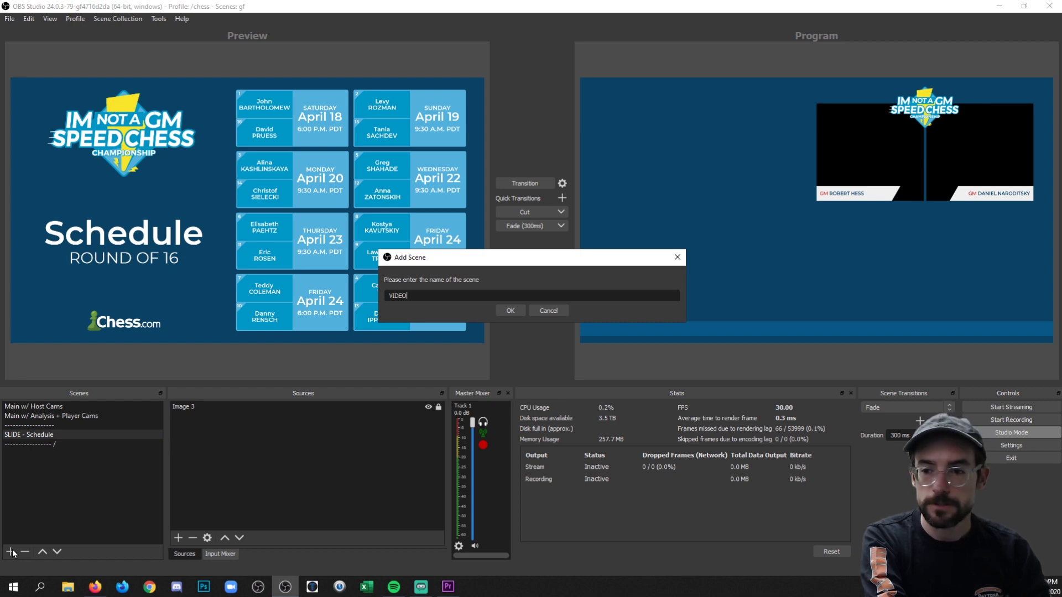
{"action": "type", "text": " - "}
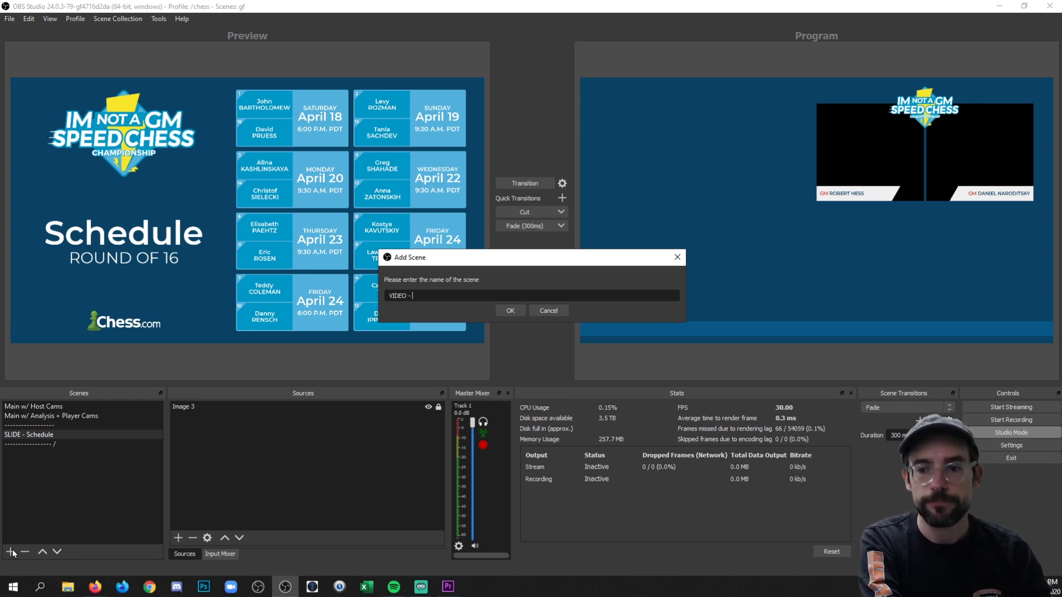
{"action": "type", "text": "hugfoswegh"}
{"action": "key", "text": "Return"}
{"action": "left_click", "coordinate": [11, 552]}
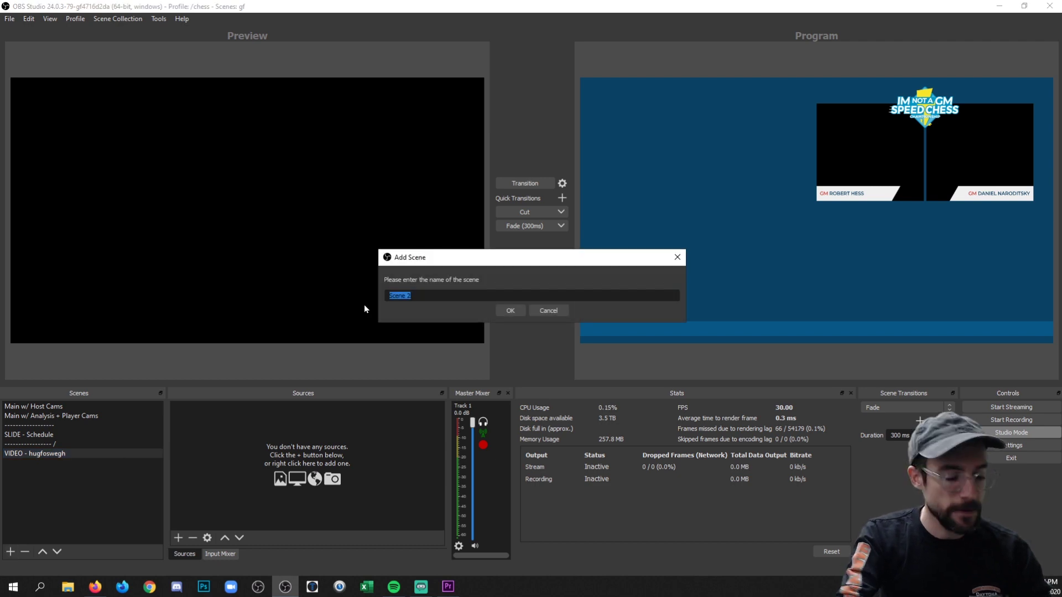
{"action": "type", "text": "VIDEO - "}
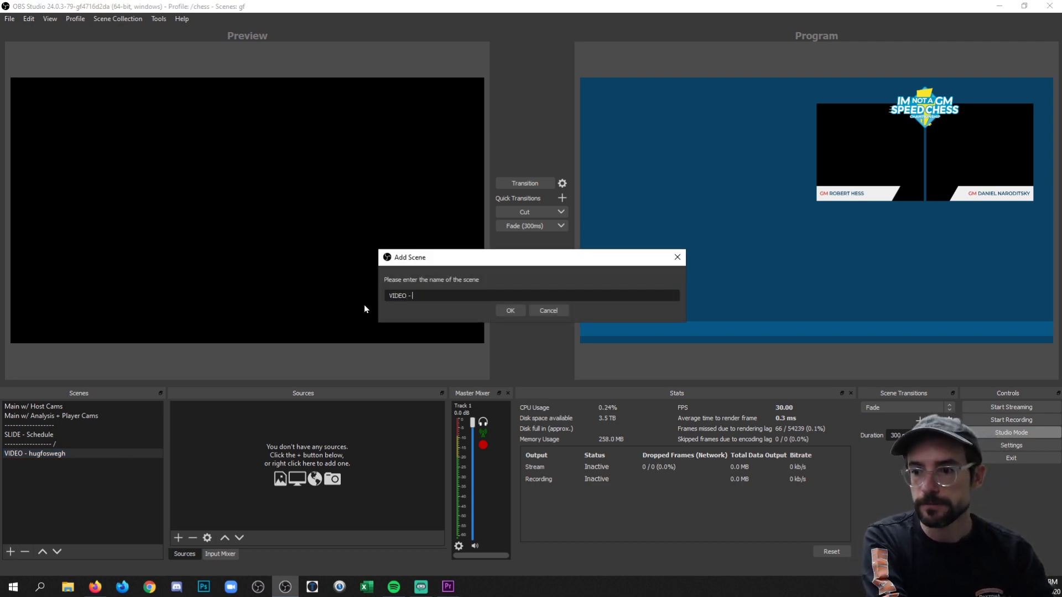
{"action": "type", "text": "feuowgfquow"}
{"action": "key", "text": "Return"}
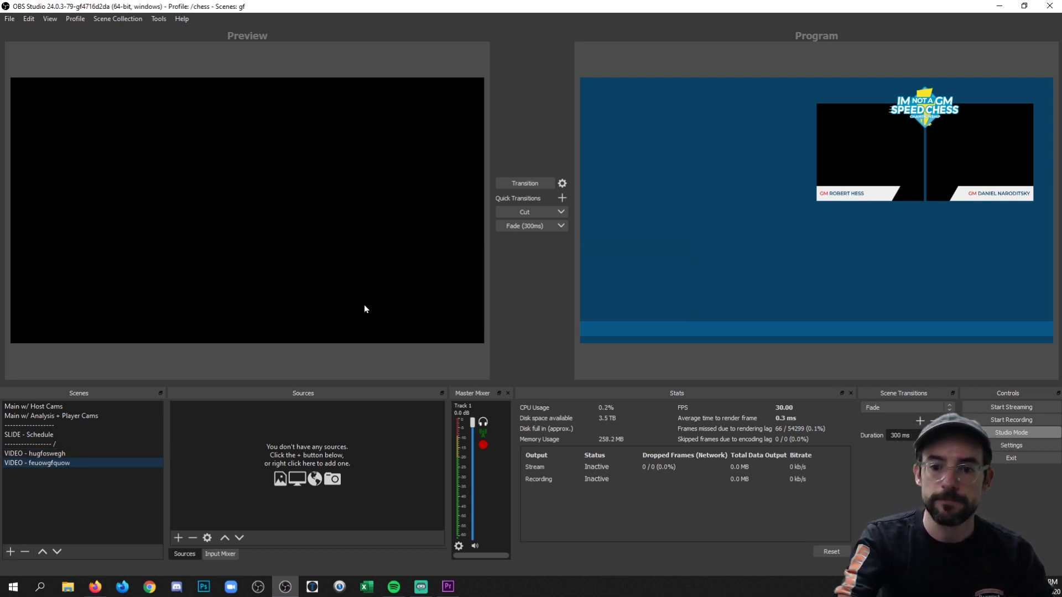
Step: Switch between the new VIDEO scenes and SLIDE - Schedule to check them
{"action": "left_click", "coordinate": [65, 452]}
{"action": "left_click", "coordinate": [67, 462]}
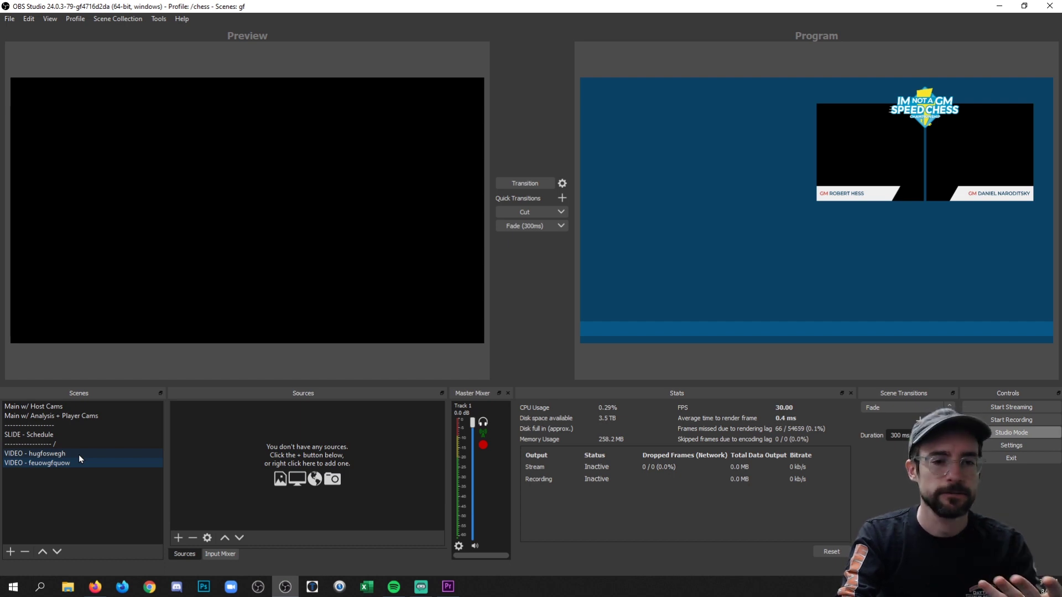
{"action": "left_click", "coordinate": [78, 455]}
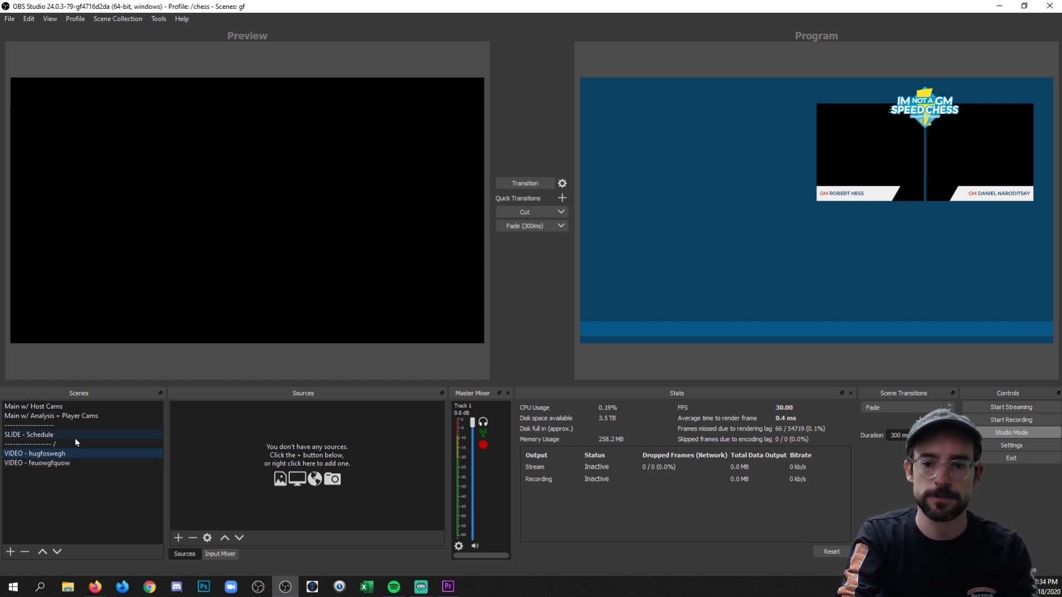
{"action": "left_click", "coordinate": [76, 438]}
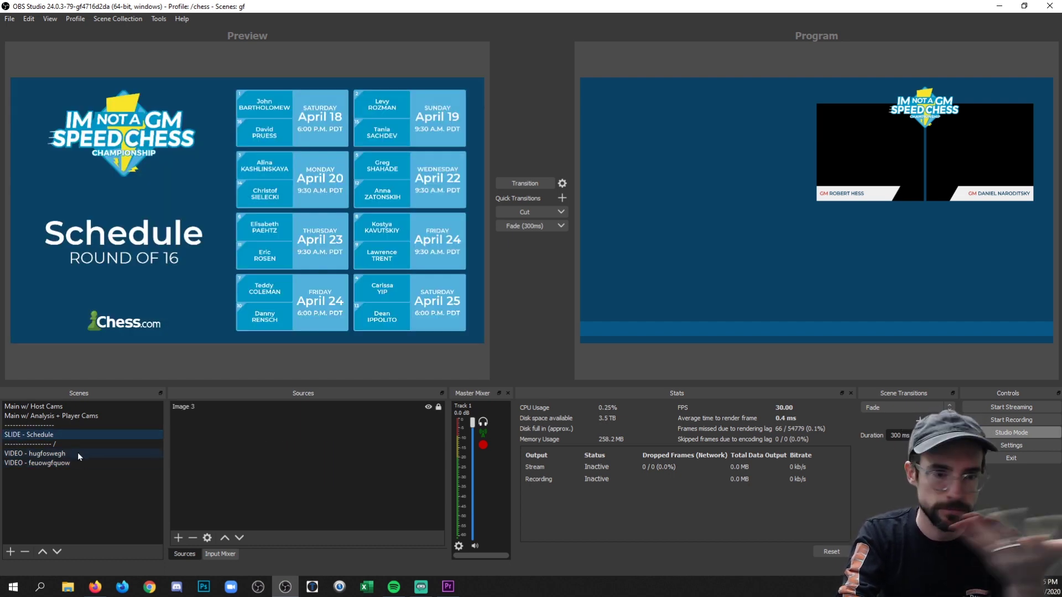
{"action": "left_click", "coordinate": [78, 453]}
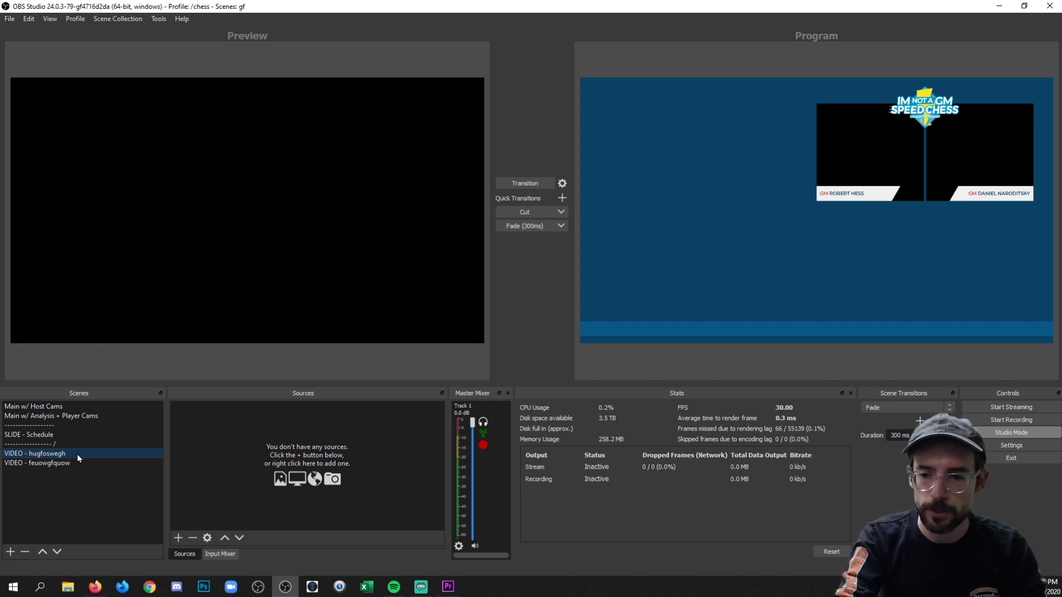
Step: In Main w/ Host Cams, add a Window Capture named 'SHEET - Quarterfinals - Chrome Dev'
{"action": "left_click", "coordinate": [63, 410]}
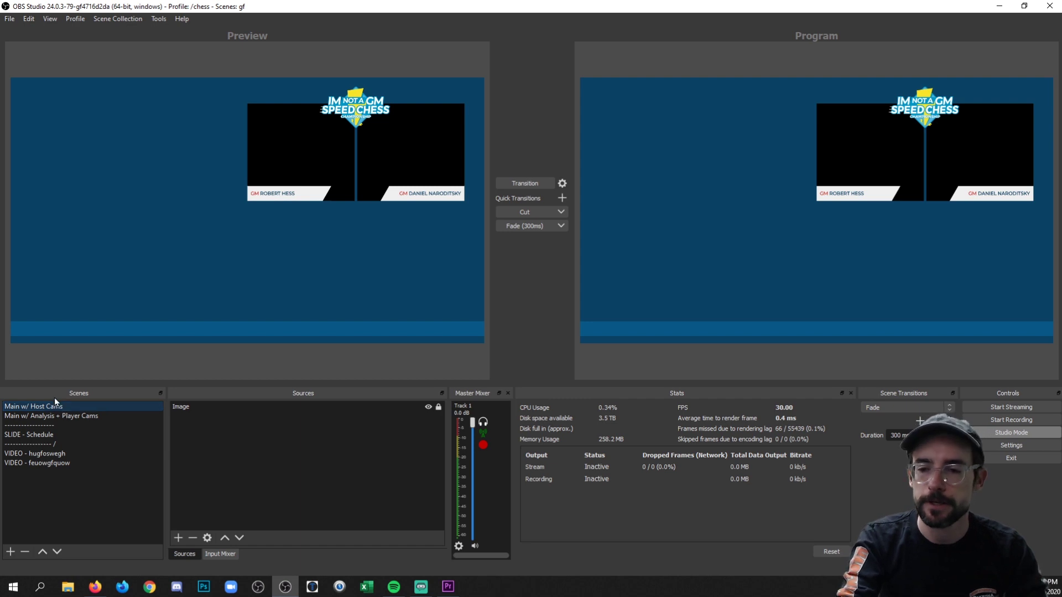
{"action": "left_click", "coordinate": [178, 538]}
{"action": "left_click", "coordinate": [216, 501]}
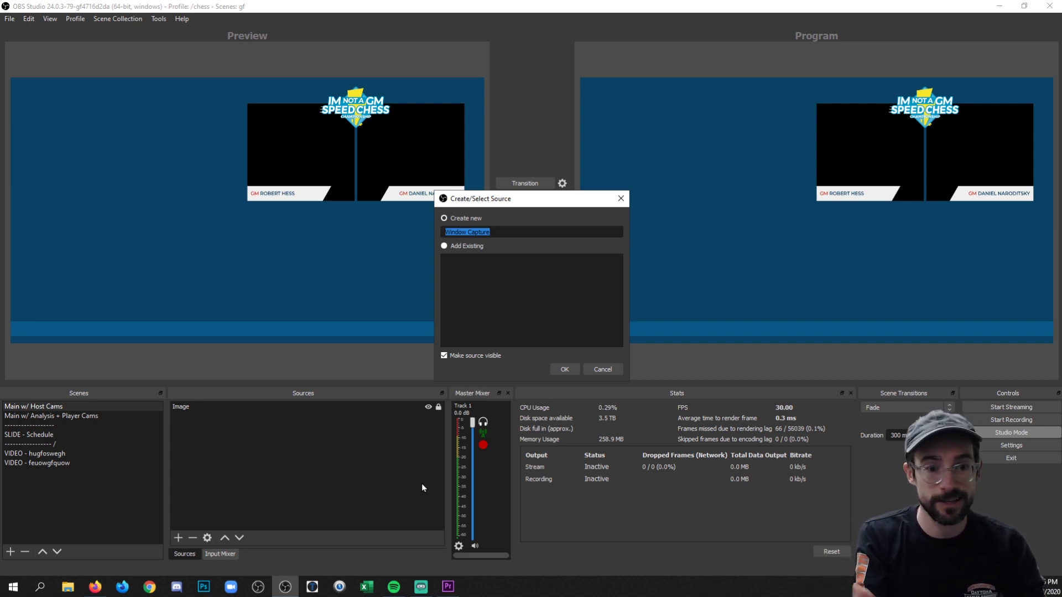
{"action": "type", "text": "SHEET -"}
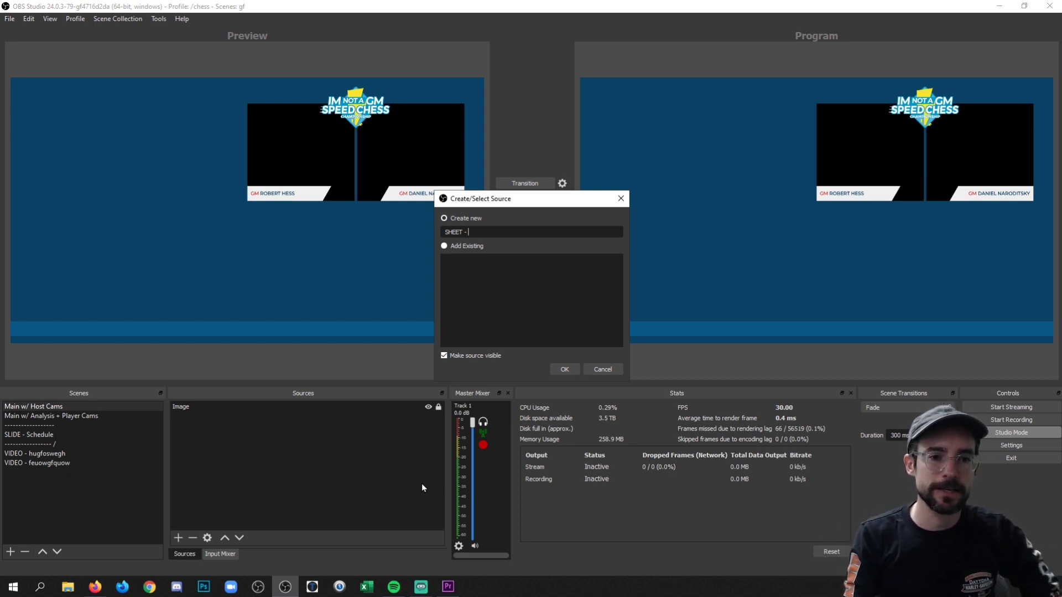
{"action": "type", "text": "Quarterfinals -"}
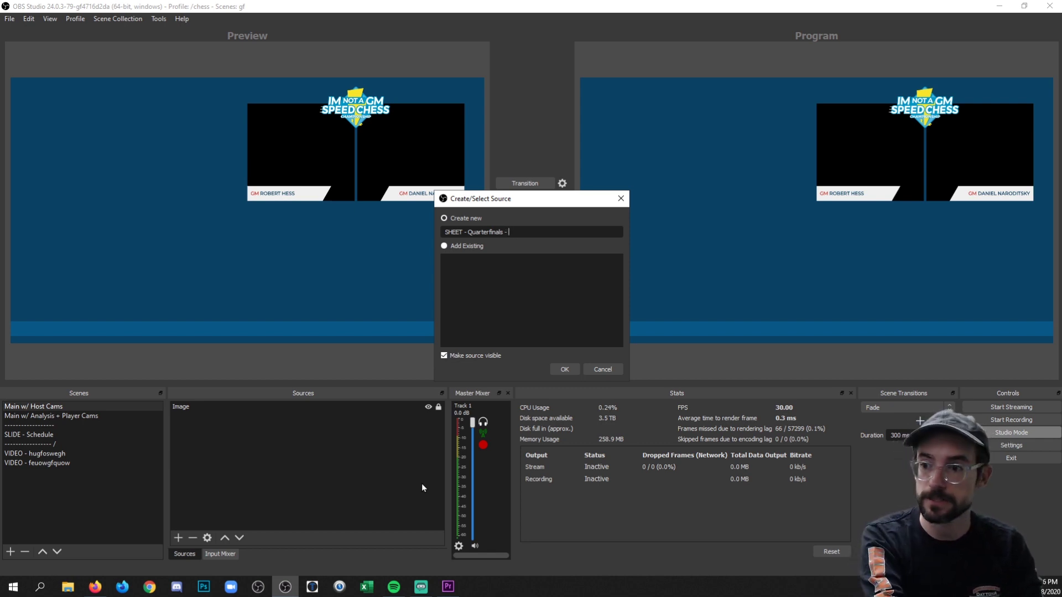
{"action": "type", "text": "Chrome "}
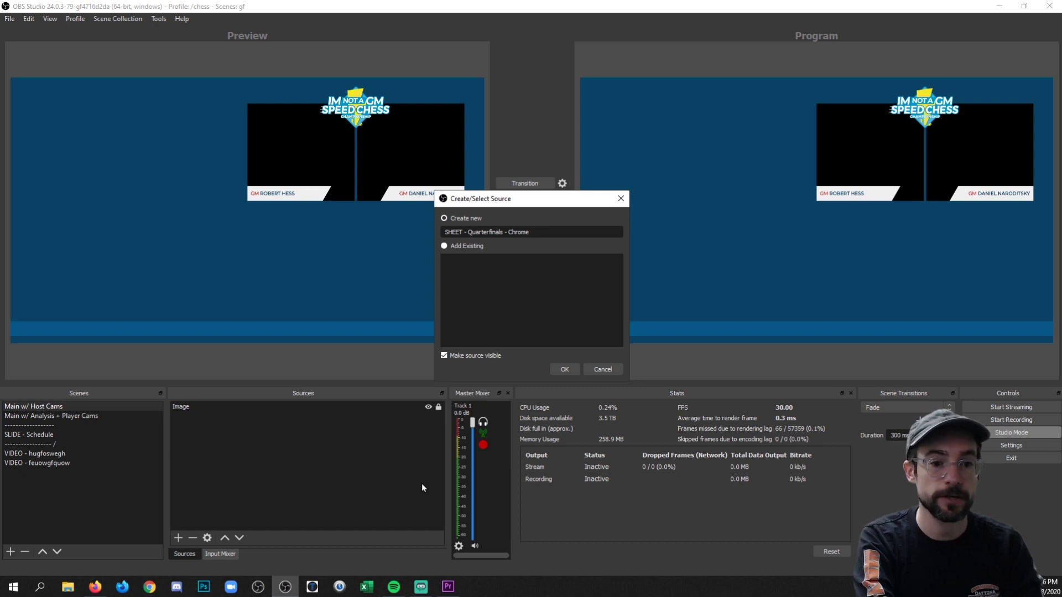
{"action": "type", "text": "In"}
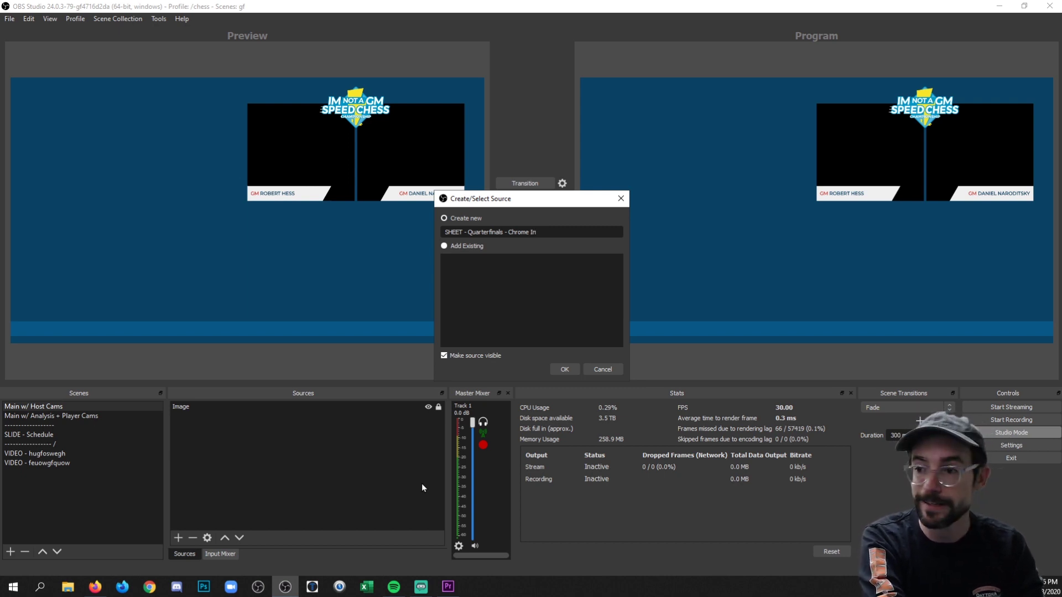
{"action": "type", "text": "cog"}
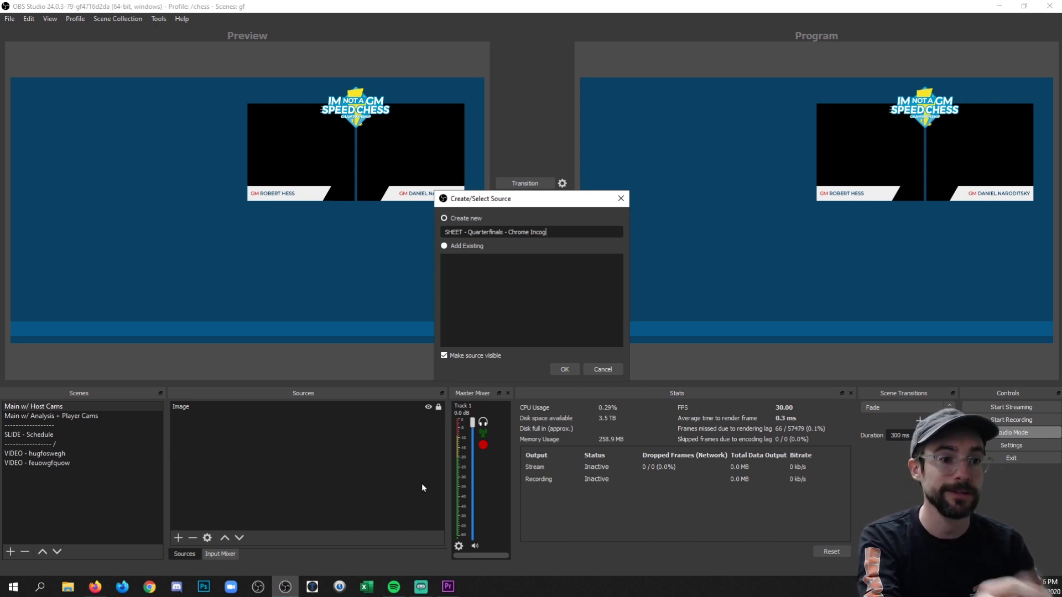
{"action": "key", "text": "BackSpace"}
{"action": "key", "text": "BackSpace"}
{"action": "key", "text": "BackSpace"}
{"action": "key", "text": "BackSpace"}
{"action": "key", "text": "BackSpace"}
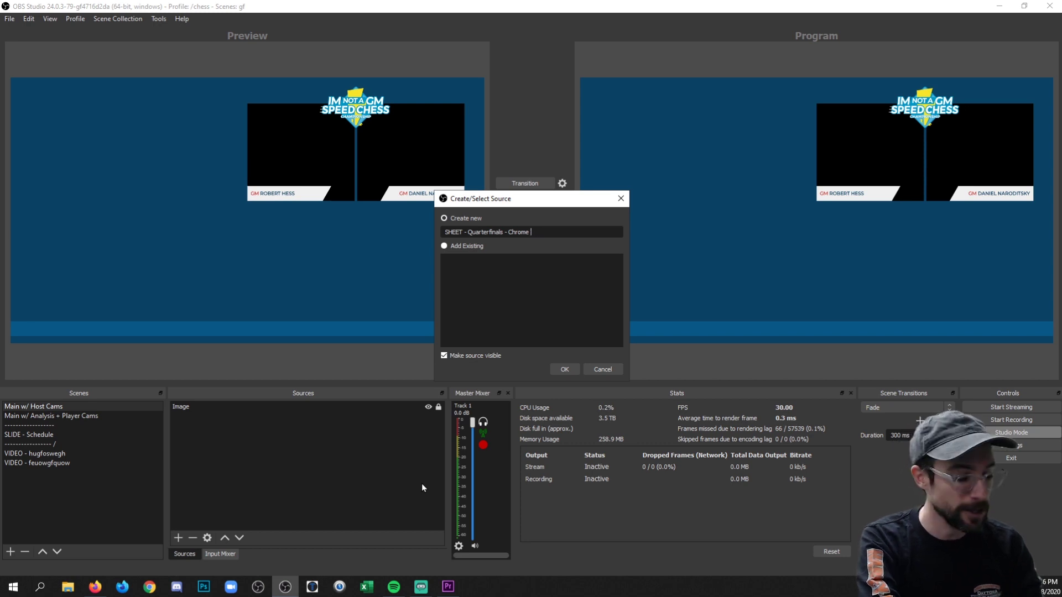
{"action": "type", "text": "Dev"}
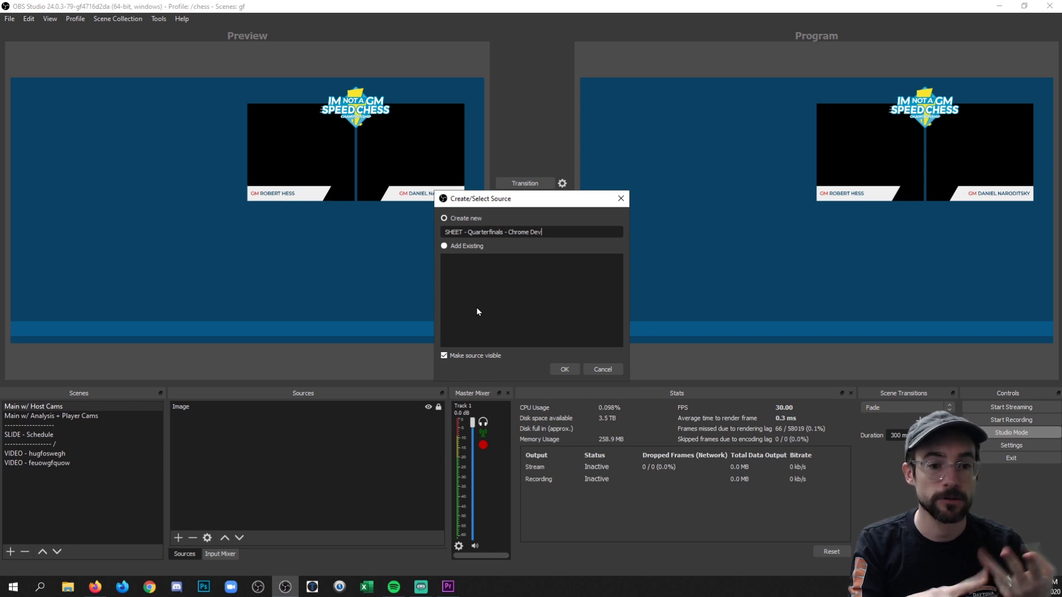
Step: Create the SHEET window capture and close its properties, dismissing the Settings Changed prompt
{"action": "left_click", "coordinate": [562, 370]}
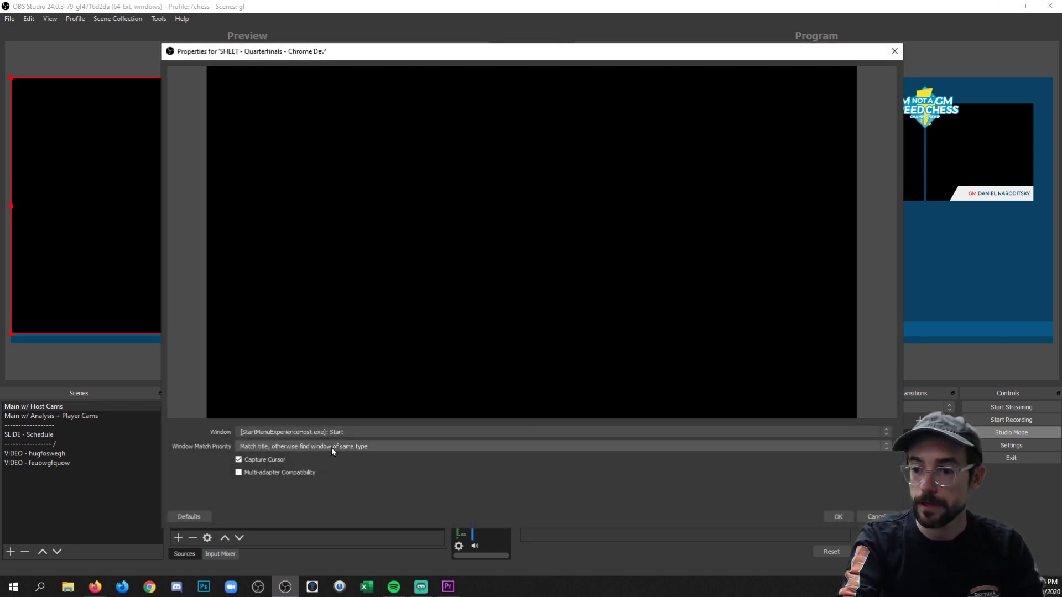
{"action": "left_click", "coordinate": [314, 431]}
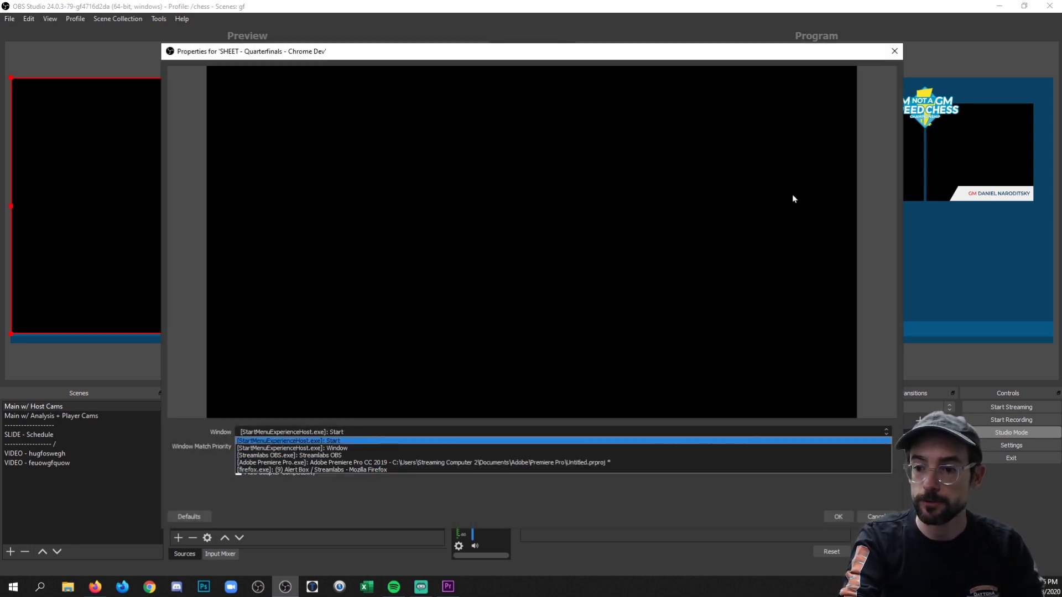
{"action": "left_click", "coordinate": [894, 51]}
{"action": "left_click", "coordinate": [894, 51]}
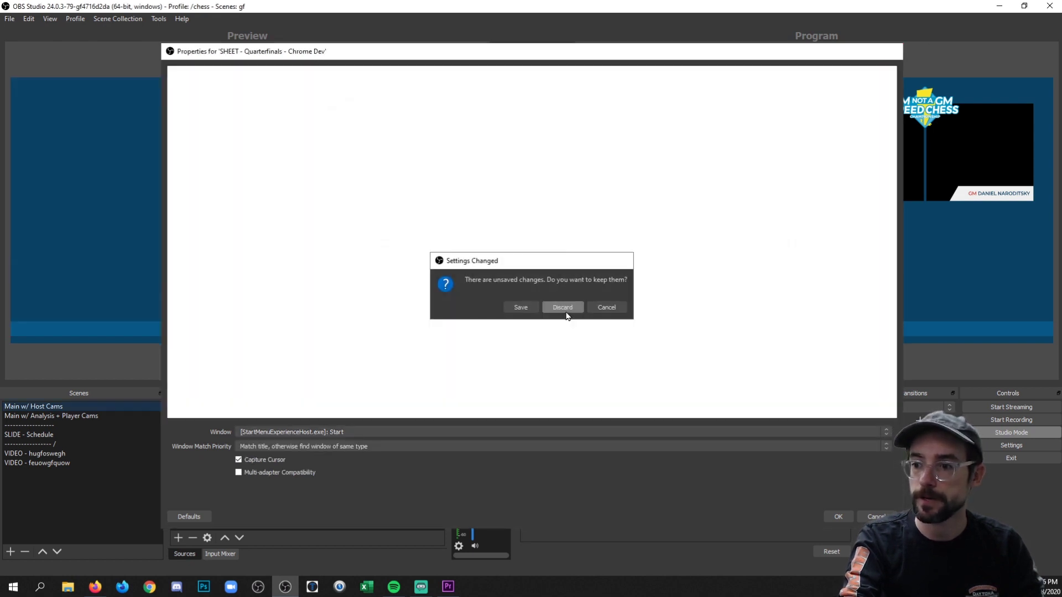
{"action": "left_click", "coordinate": [564, 311]}
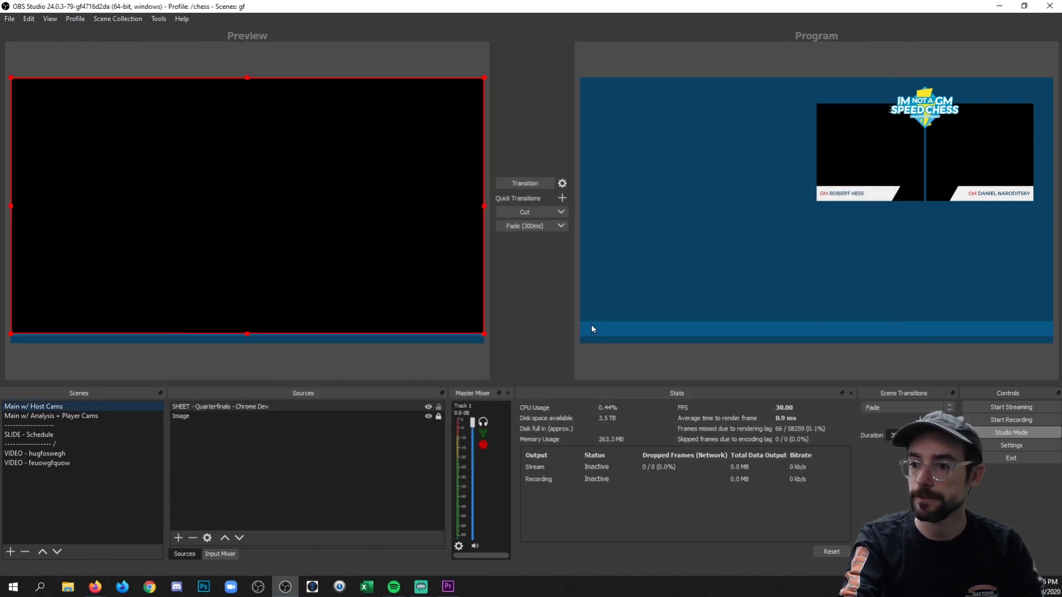
Step: Hide the black SHEET capture so the chess overlay shows again
{"action": "left_click", "coordinate": [430, 408]}
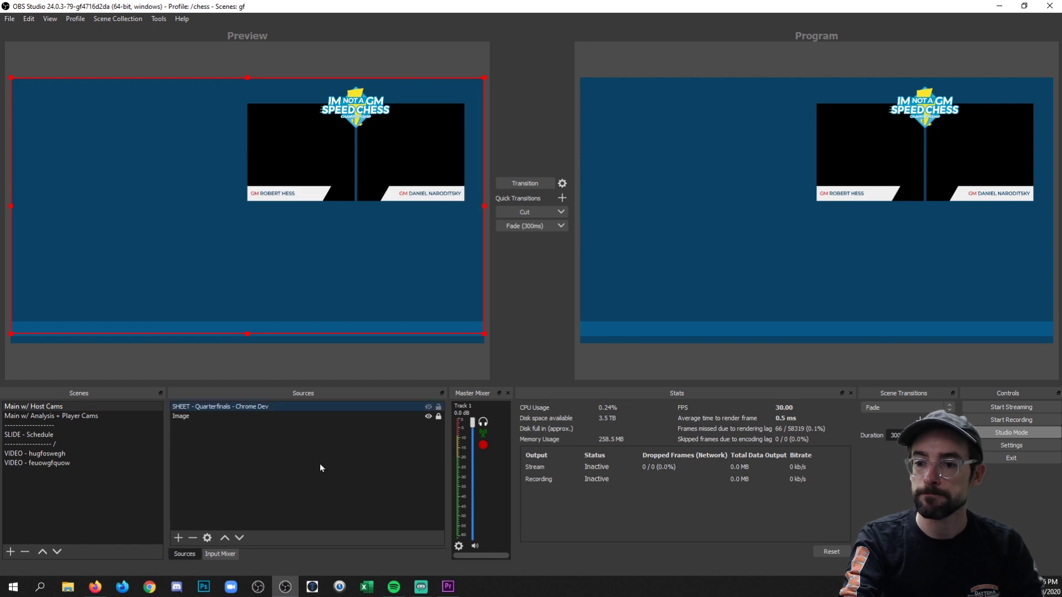
{"action": "left_click", "coordinate": [232, 408]}
{"action": "left_click", "coordinate": [304, 482]}
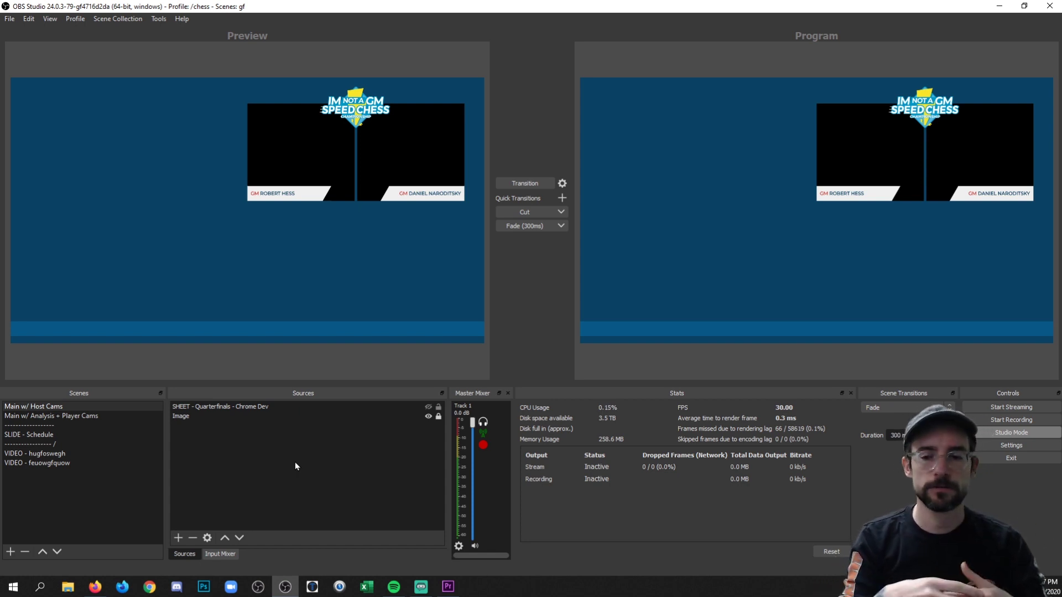
Step: Lock the 'SHEET - Quarterfinals - Chrome Dev' source in Main w/ Host Cams
{"action": "left_click", "coordinate": [373, 407]}
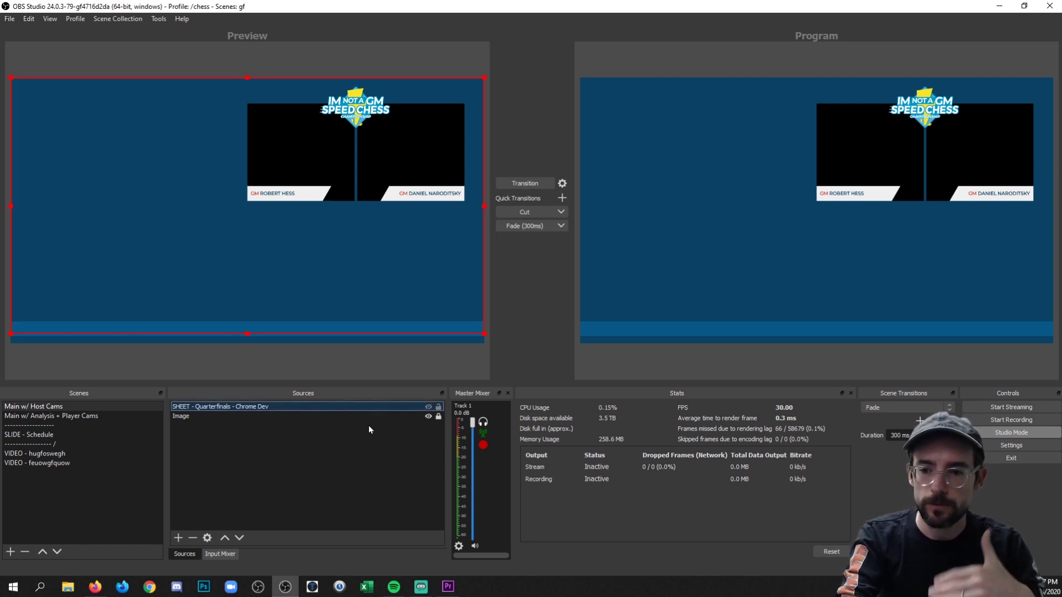
{"action": "left_click", "coordinate": [368, 426]}
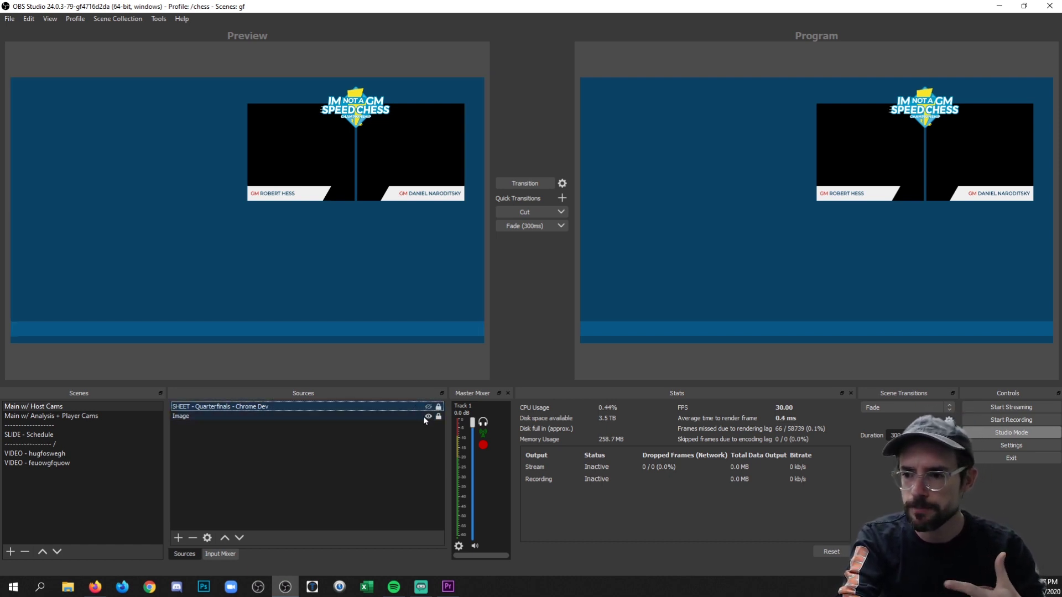
{"action": "left_click", "coordinate": [424, 416]}
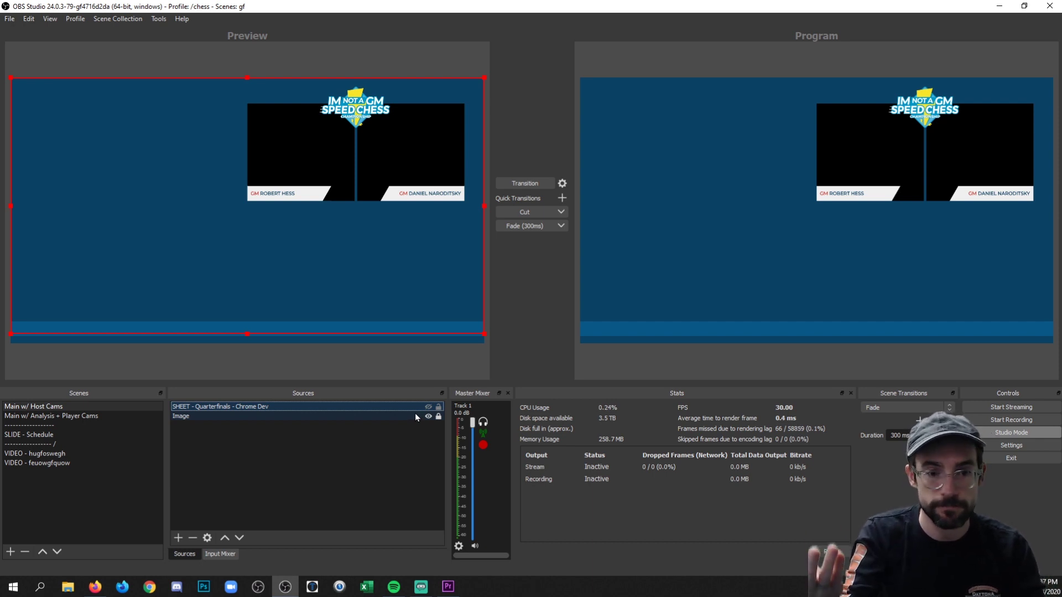
{"action": "left_click", "coordinate": [403, 486]}
{"action": "key", "text": "alt+Tab"}
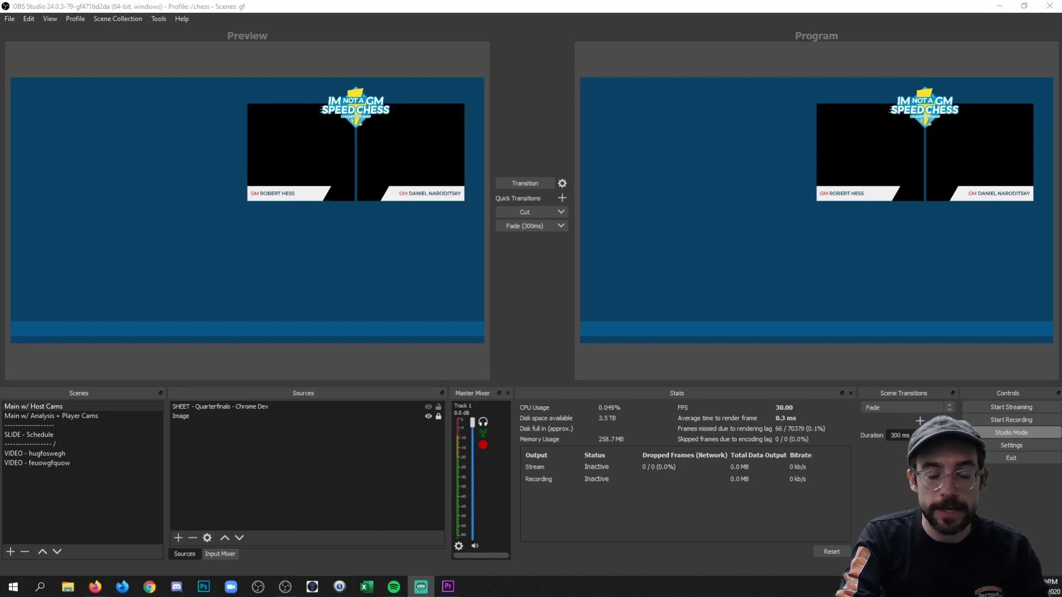
{"action": "left_click", "coordinate": [293, 407]}
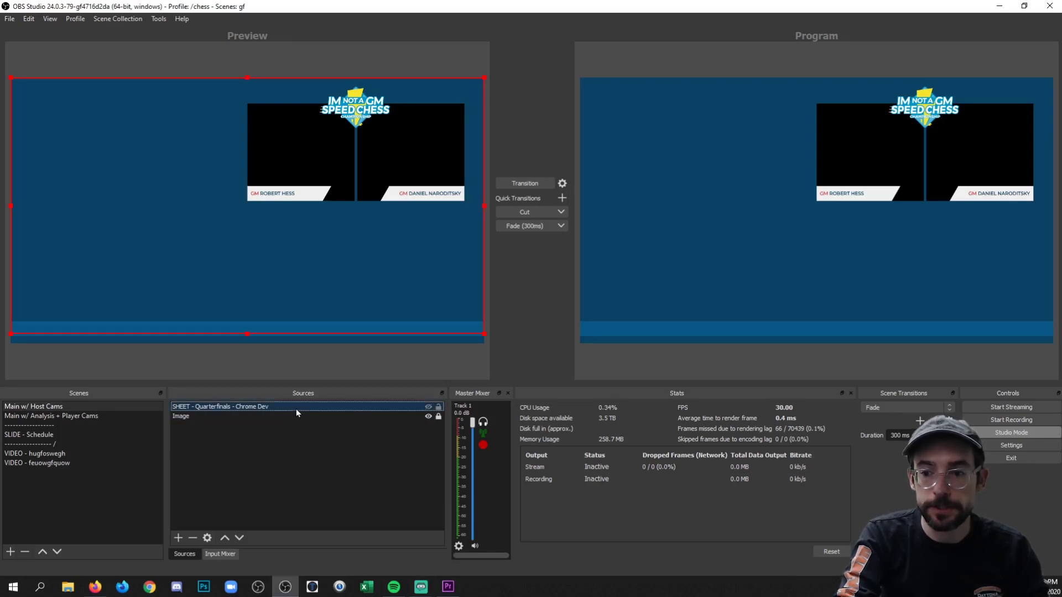
{"action": "left_click", "coordinate": [439, 408]}
{"action": "left_click", "coordinate": [377, 416]}
Step: Set the Image source's colour to green through its Set Color menu
{"action": "right_click", "coordinate": [372, 418]}
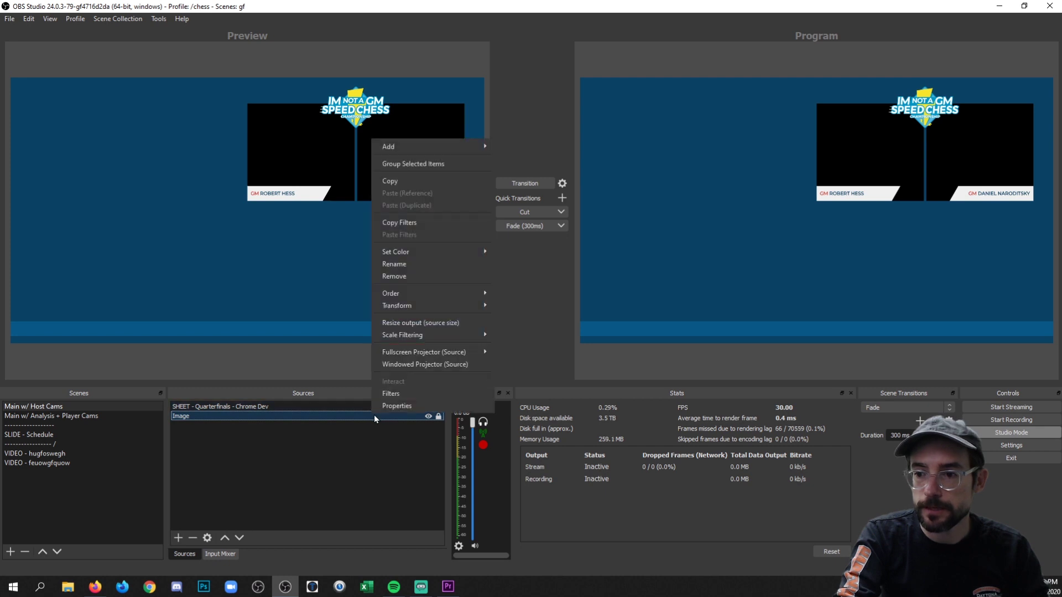
{"action": "mouse_move", "coordinate": [431, 251]}
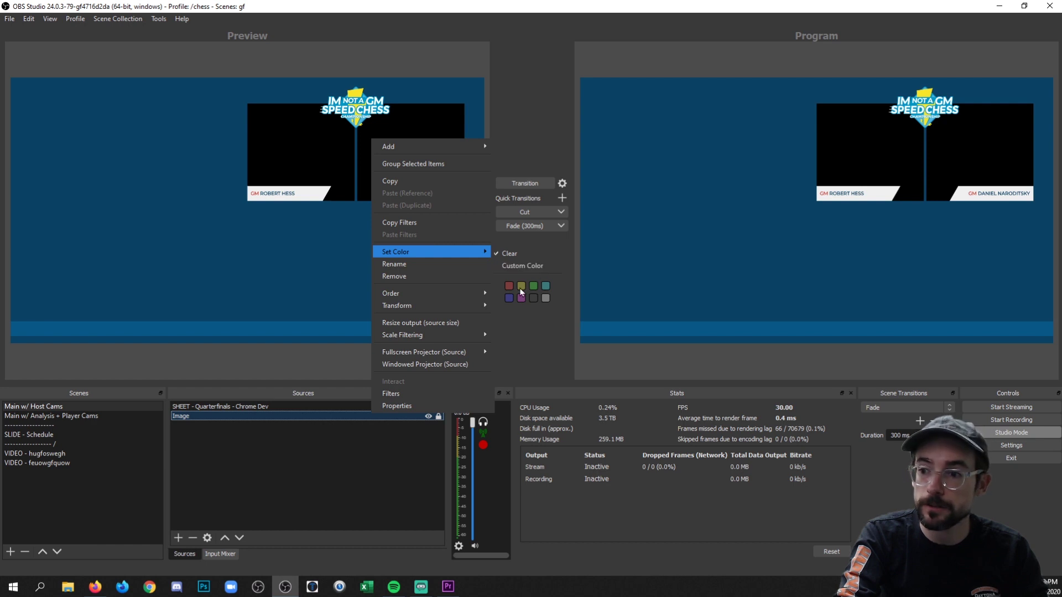
{"action": "left_click", "coordinate": [534, 286]}
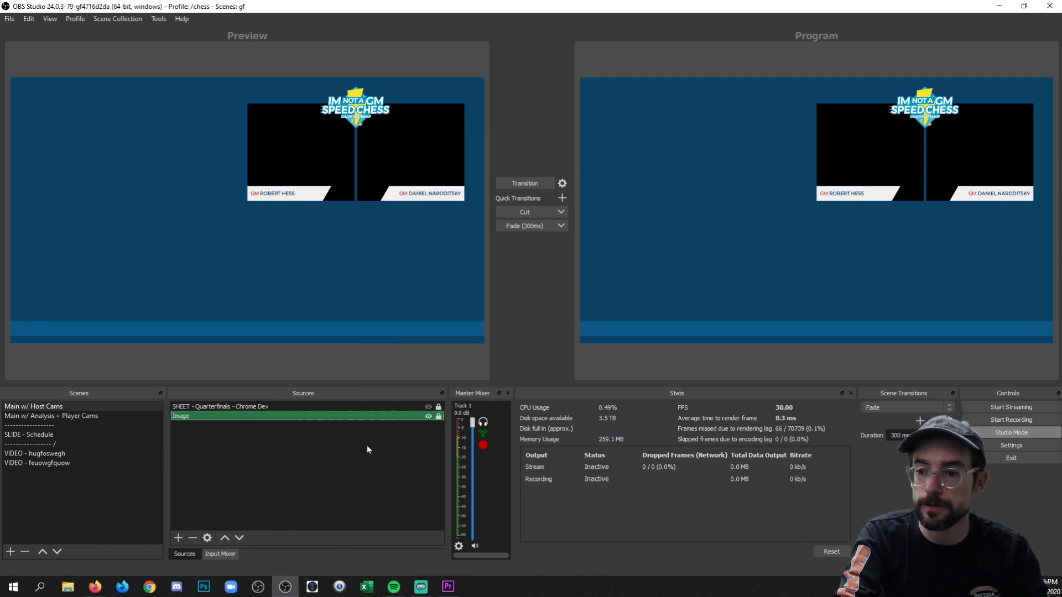
{"action": "left_click", "coordinate": [208, 407]}
{"action": "left_click", "coordinate": [222, 417]}
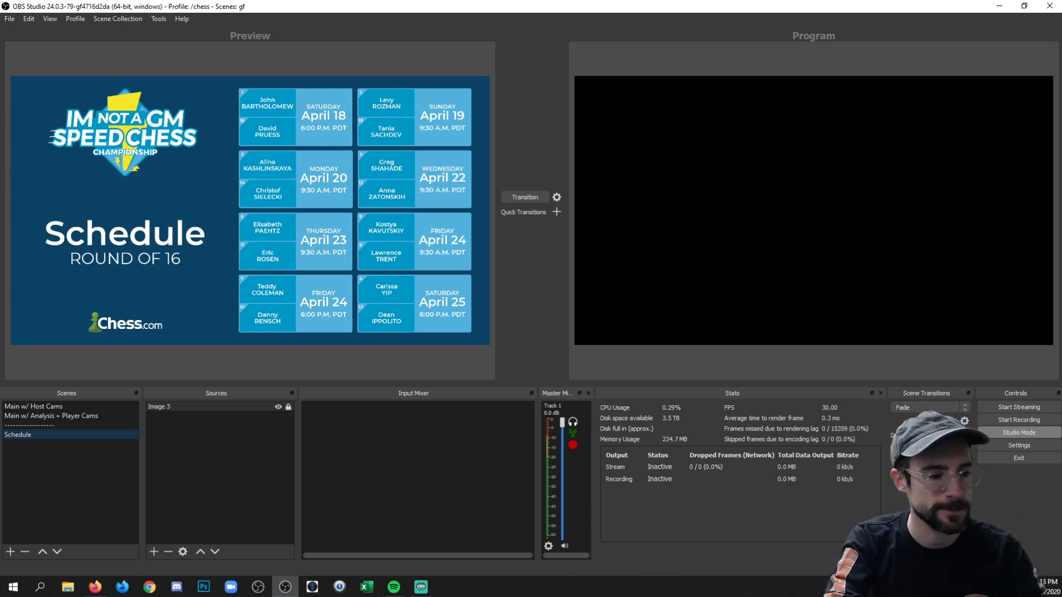
Step: Check the web browser and another open application before returning to OBS
{"action": "key", "text": "alt+Tab"}
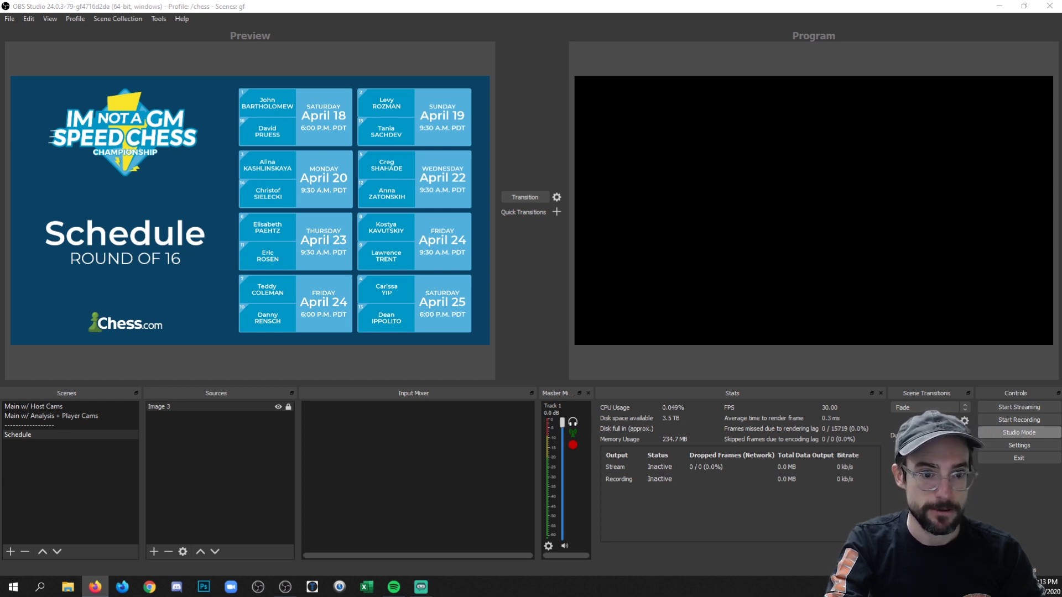
{"action": "key", "text": "alt+Tab"}
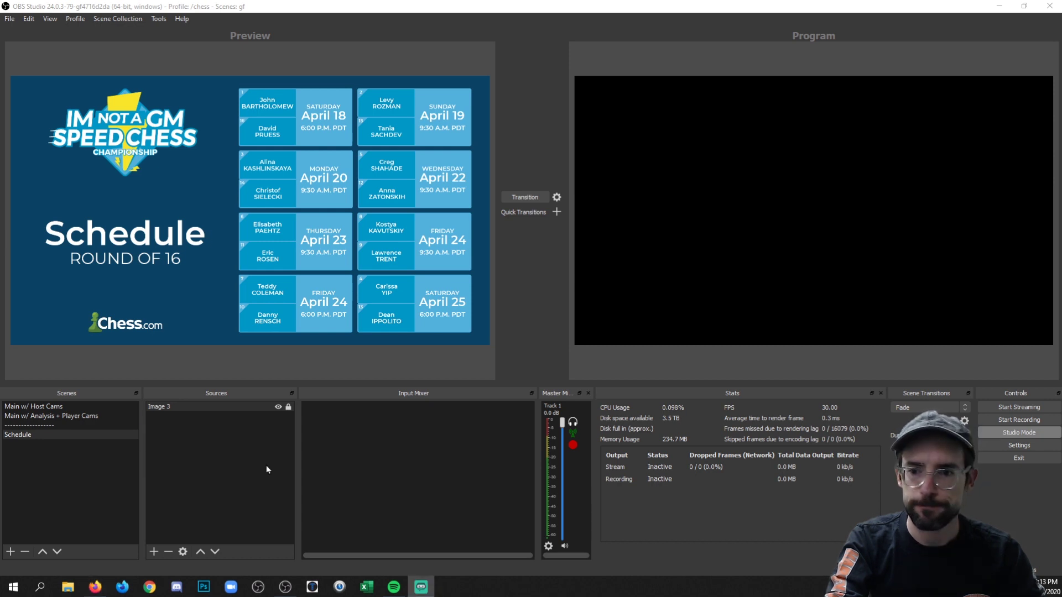
Step: Add a browser source named 'alert box' to Main w/ Host Cams
{"action": "left_click", "coordinate": [107, 410]}
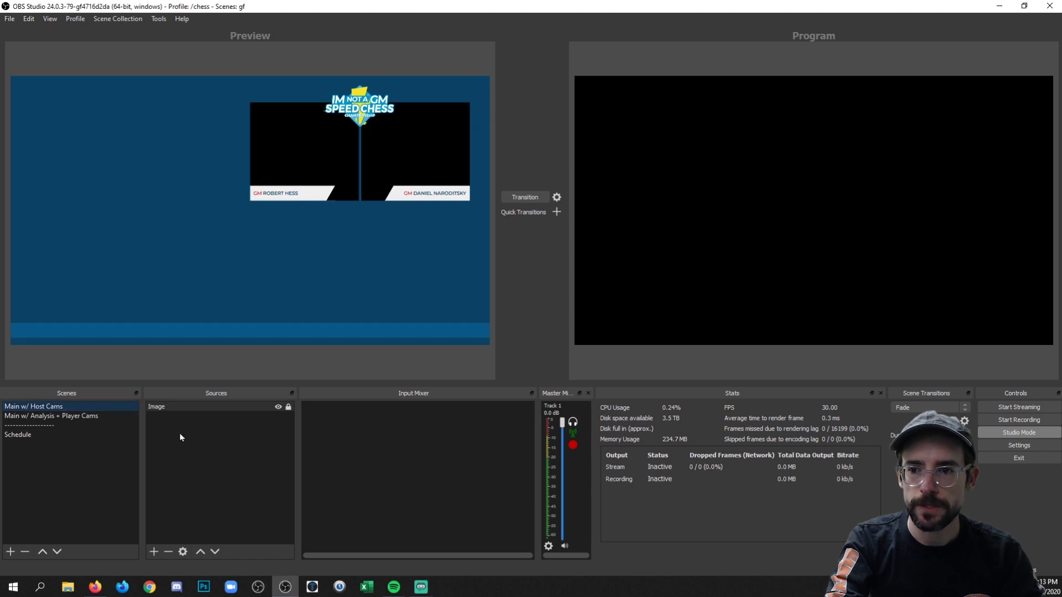
{"action": "left_click", "coordinate": [153, 551]}
{"action": "left_click", "coordinate": [178, 374]}
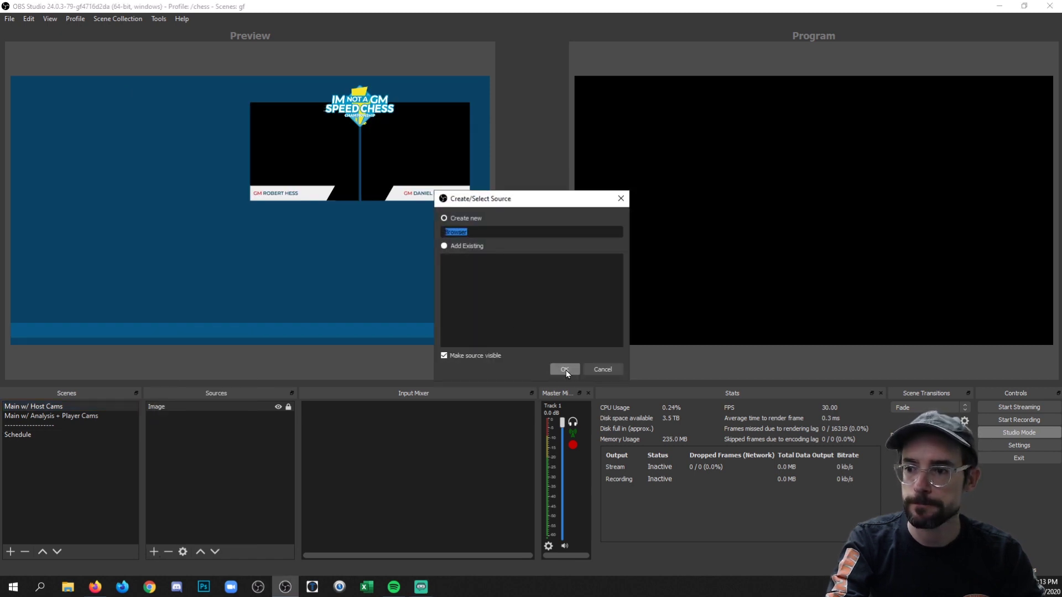
{"action": "type", "text": "alter b"}
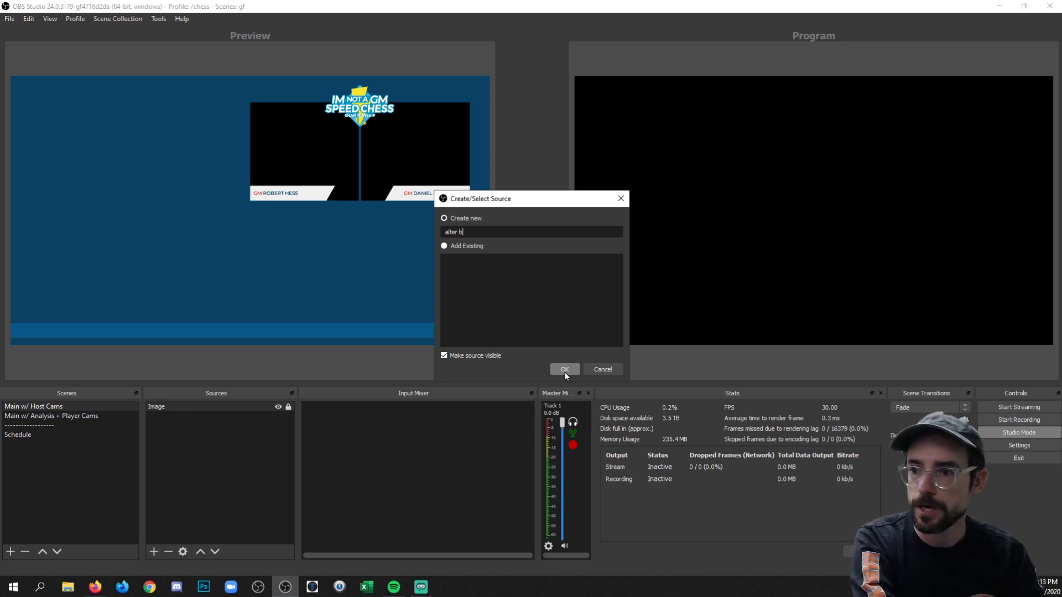
{"action": "key", "text": "BackSpace"}
{"action": "key", "text": "BackSpace"}
{"action": "key", "text": "BackSpace"}
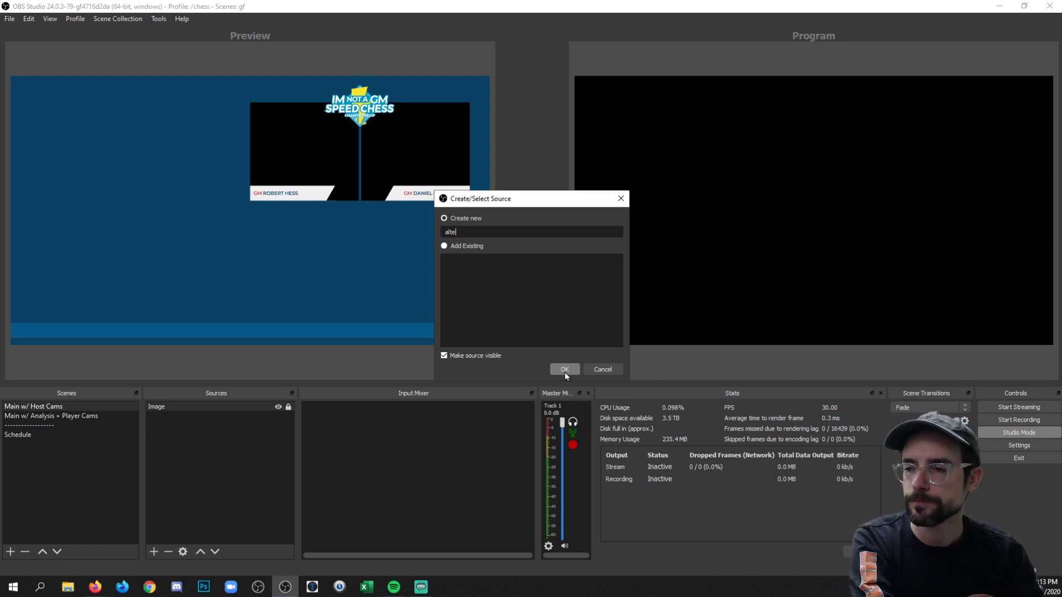
{"action": "type", "text": "rt box"}
{"action": "left_click", "coordinate": [565, 369]}
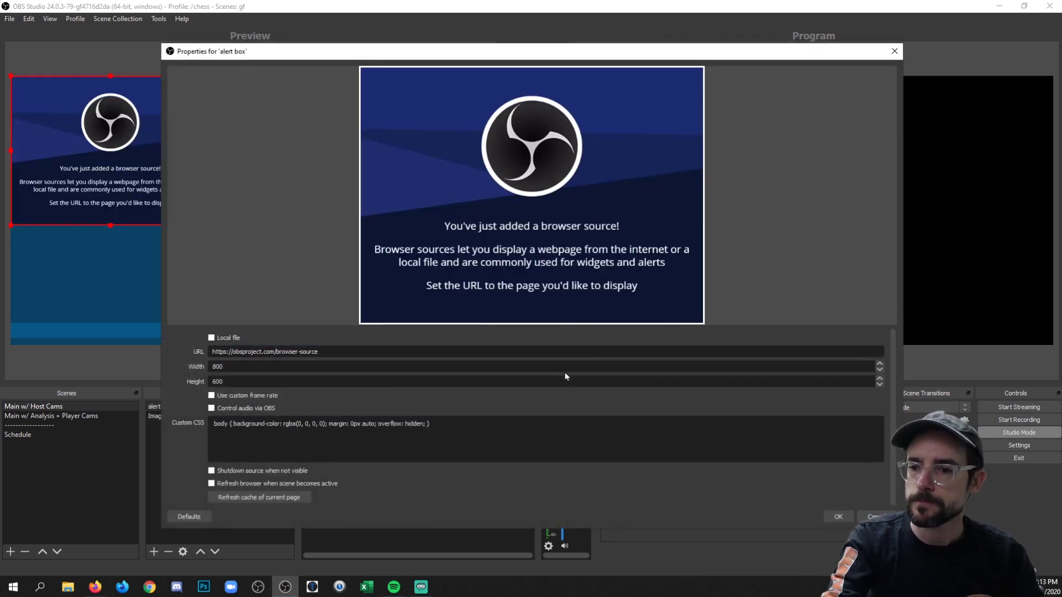
Step: Paste the Streamlabs alert-box URL, then shrink the source and place it under the cam overlay
{"action": "left_click_drag", "start_coordinate": [332, 352], "coordinate": [131, 354]}
{"action": "left_click", "coordinate": [845, 516]}
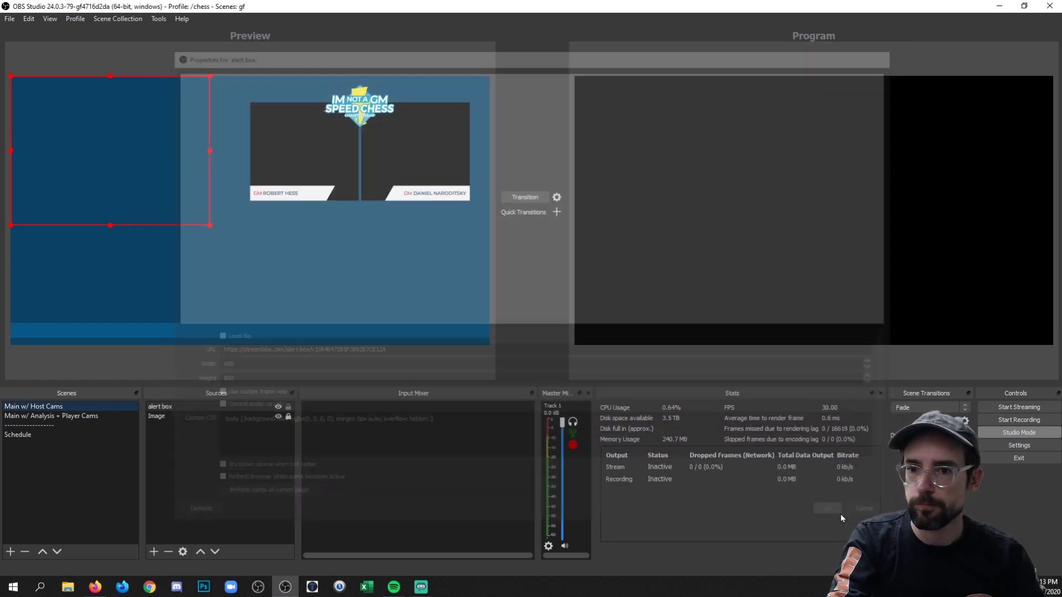
{"action": "left_click_drag", "start_coordinate": [126, 145], "coordinate": [377, 236]}
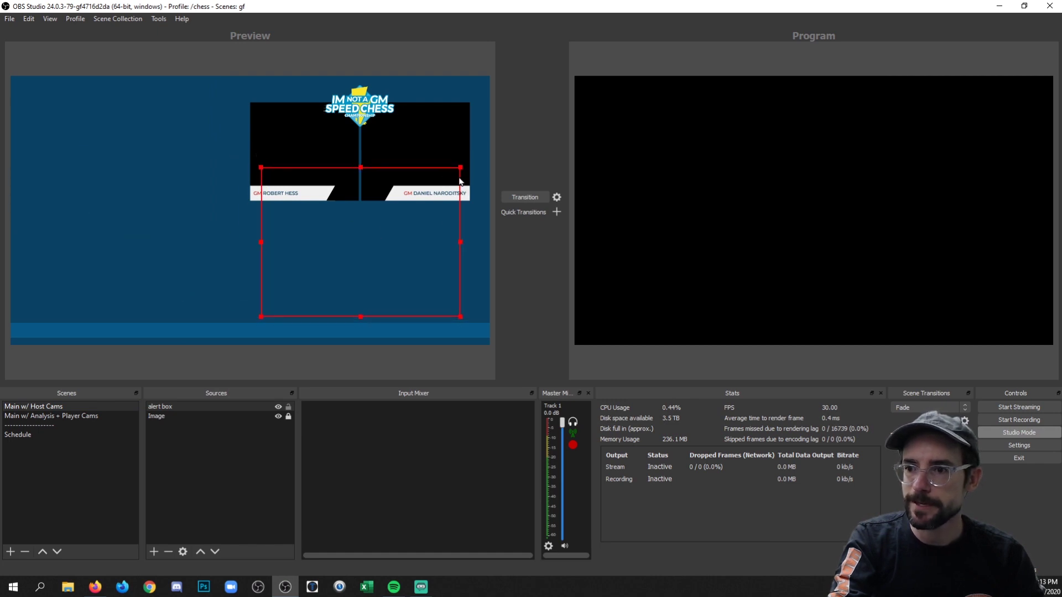
{"action": "left_click_drag", "start_coordinate": [460, 167], "coordinate": [404, 209]}
{"action": "left_click_drag", "start_coordinate": [337, 268], "coordinate": [365, 264]}
{"action": "left_click", "coordinate": [441, 145]}
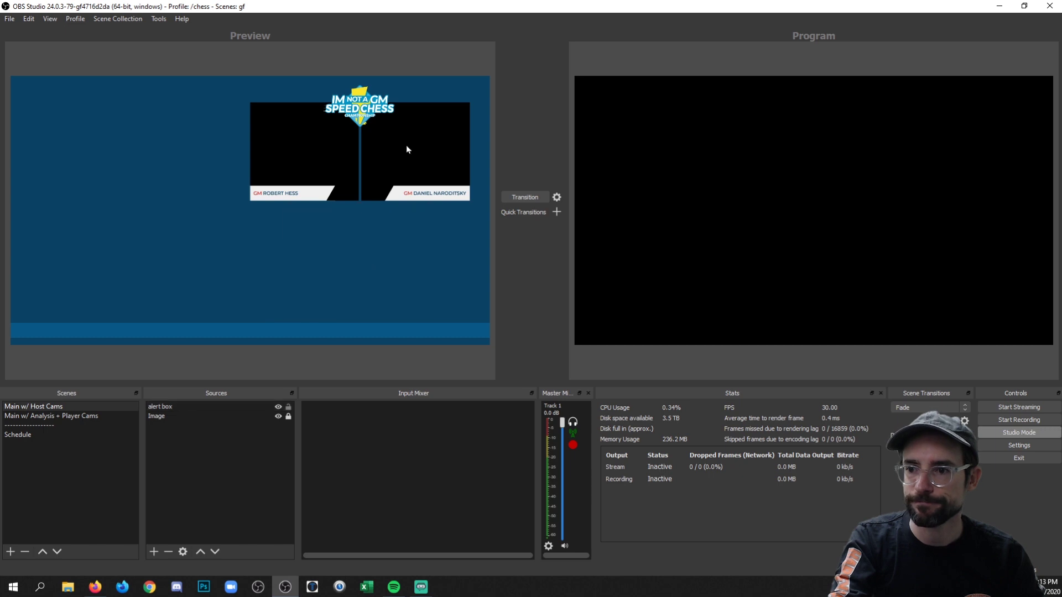
Step: Send a test follower alert from the browser, then lock the 'alert box' source
{"action": "key", "text": "alt+Tab"}
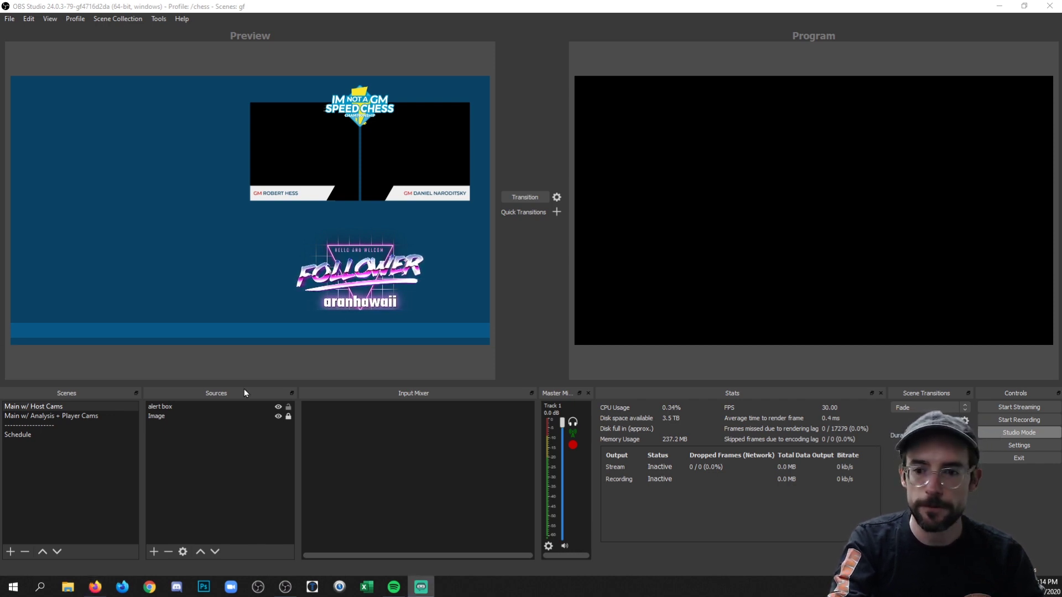
{"action": "left_click", "coordinate": [208, 409]}
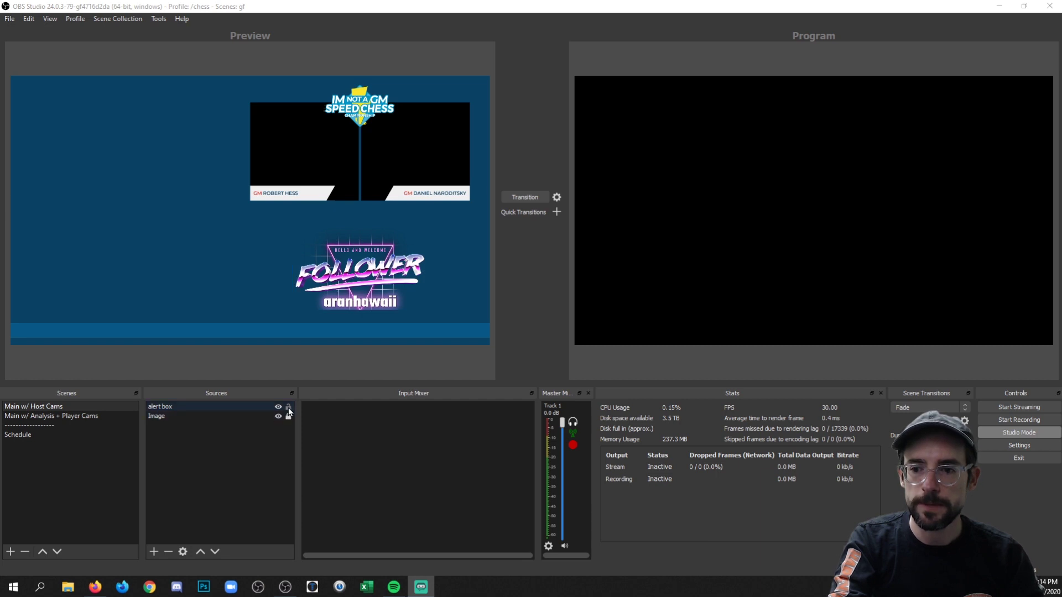
{"action": "left_click", "coordinate": [287, 408]}
Step: Copy 'alert box' and paste it as a reference into Main w/ Analysis + Player Cams
{"action": "left_click", "coordinate": [208, 408]}
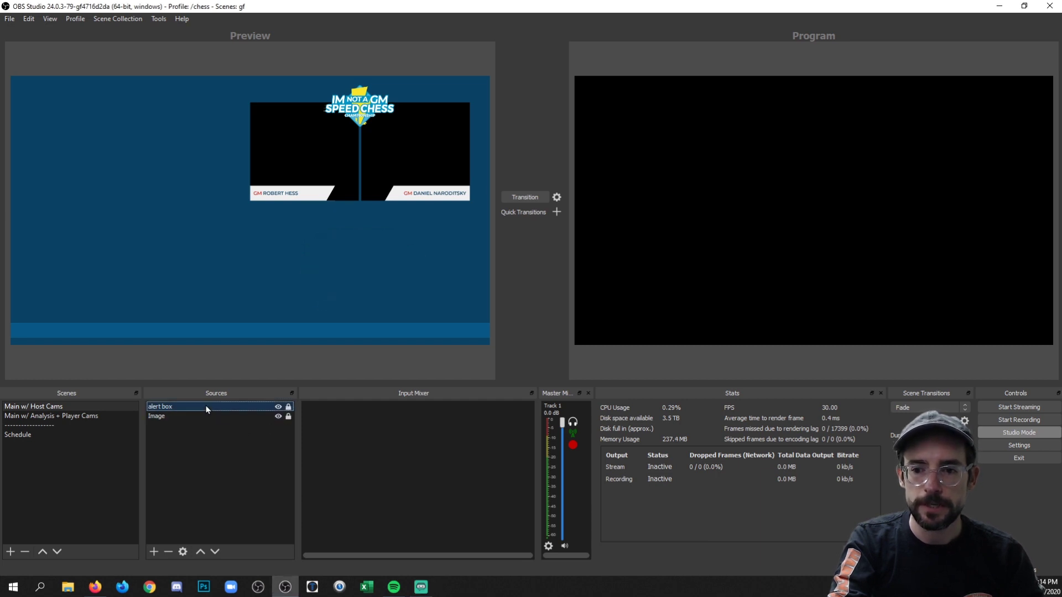
{"action": "right_click", "coordinate": [208, 409]}
{"action": "left_click", "coordinate": [230, 161]}
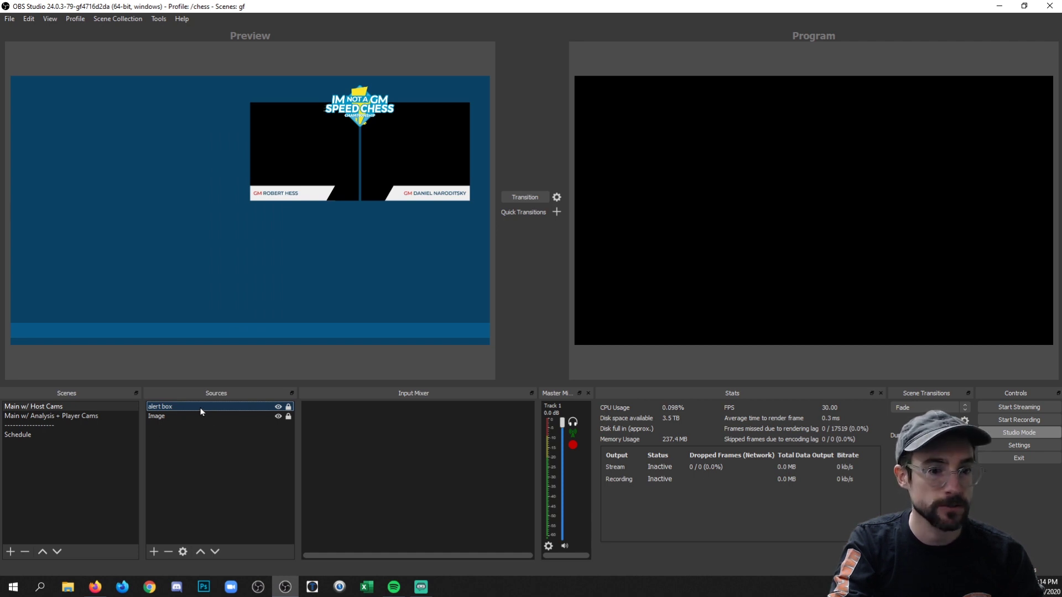
{"action": "left_click", "coordinate": [91, 417]}
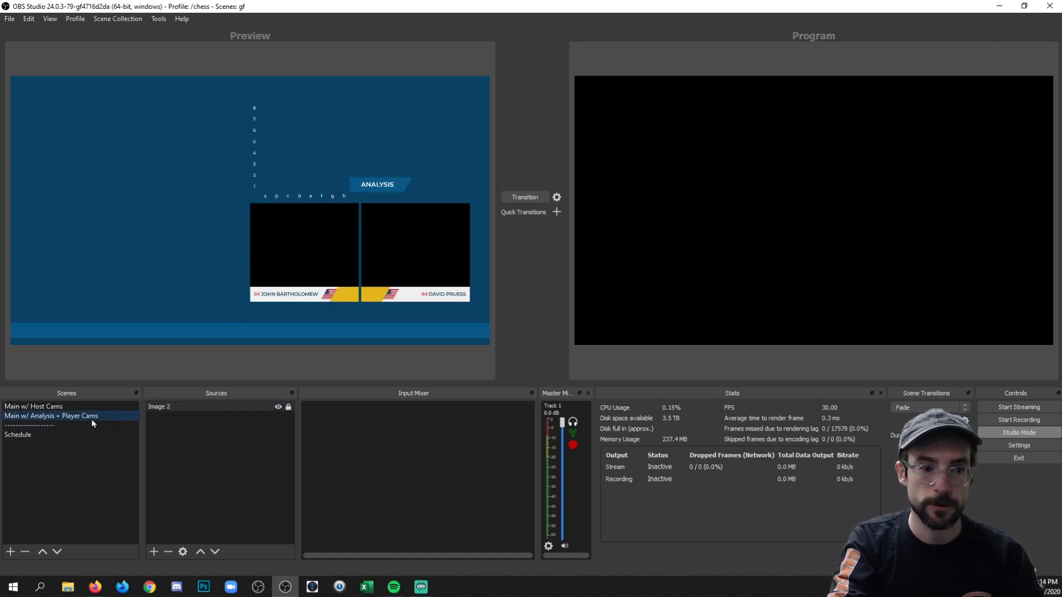
{"action": "right_click", "coordinate": [203, 455]}
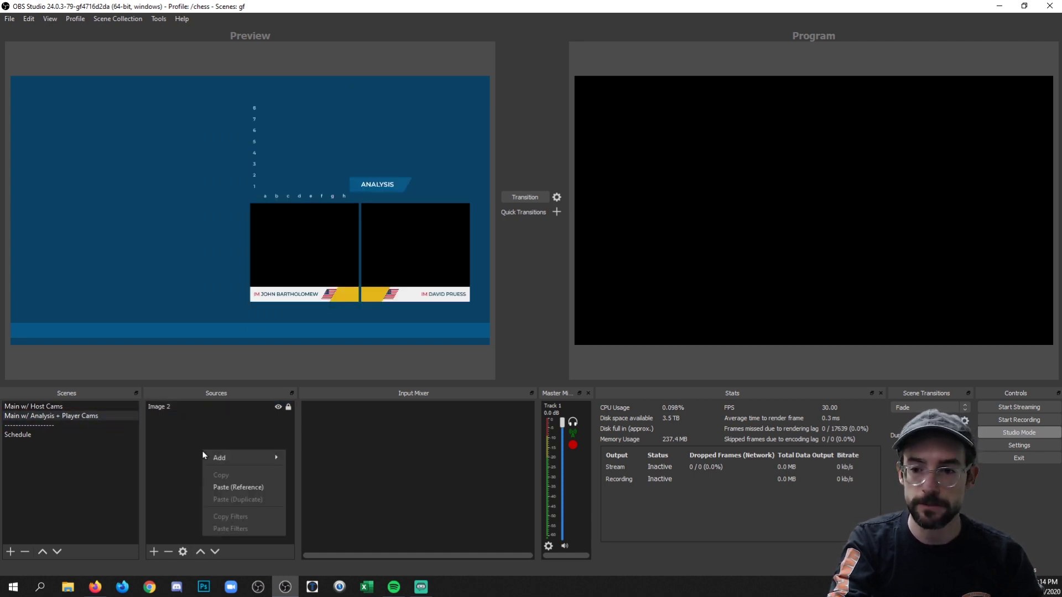
{"action": "left_click", "coordinate": [244, 489]}
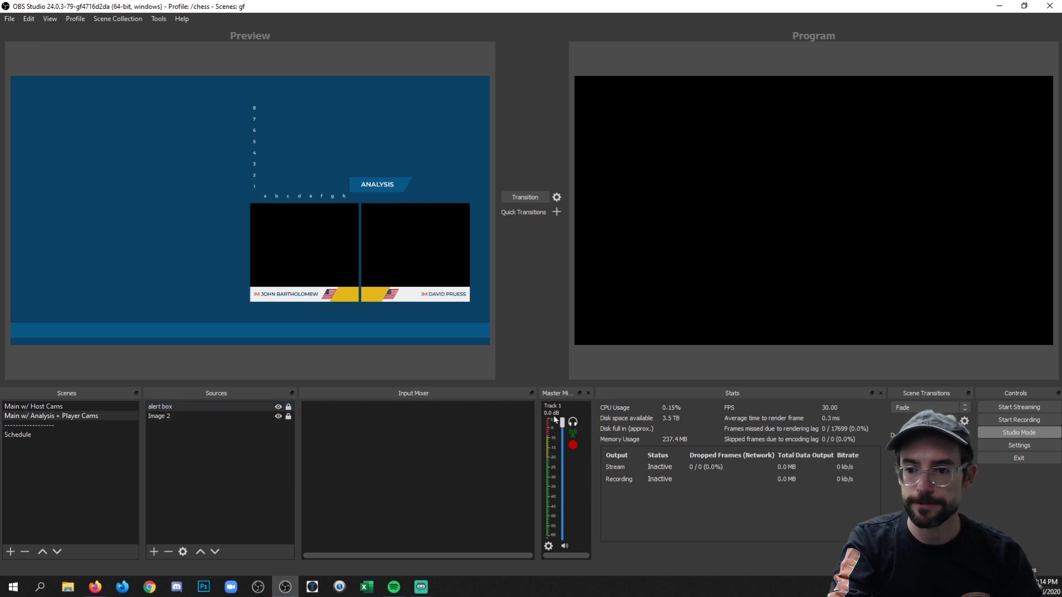
{"action": "left_click", "coordinate": [107, 406]}
Step: Toggle between the two main scenes to compare the alert box placement
{"action": "left_click", "coordinate": [288, 408]}
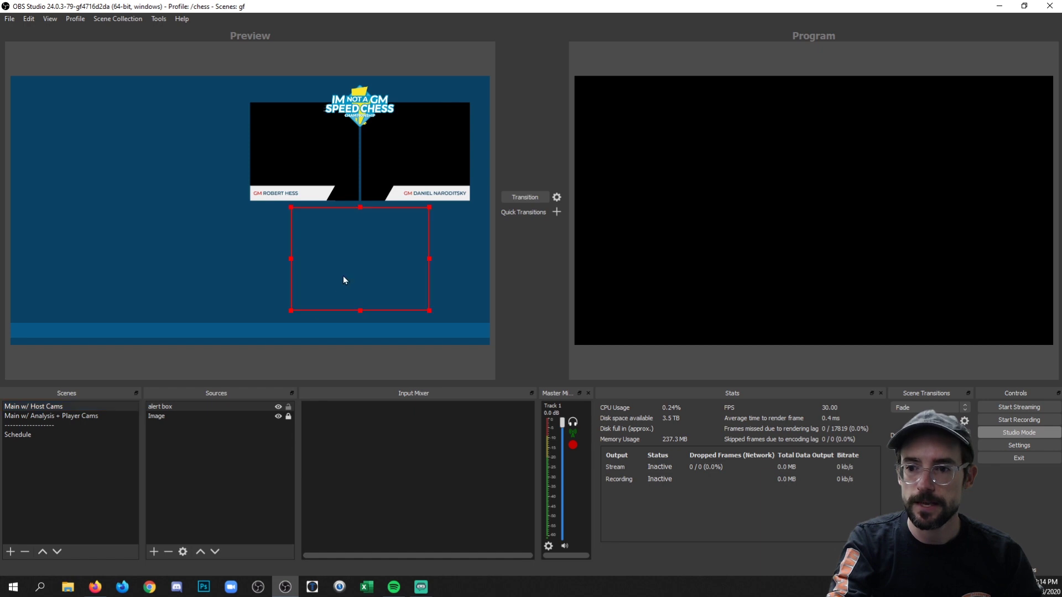
{"action": "left_click", "coordinate": [81, 418]}
{"action": "left_click", "coordinate": [75, 405]}
{"action": "left_click", "coordinate": [79, 417]}
{"action": "left_click", "coordinate": [75, 408]}
{"action": "left_click", "coordinate": [79, 415]}
{"action": "left_click", "coordinate": [78, 409]}
{"action": "left_click", "coordinate": [80, 415]}
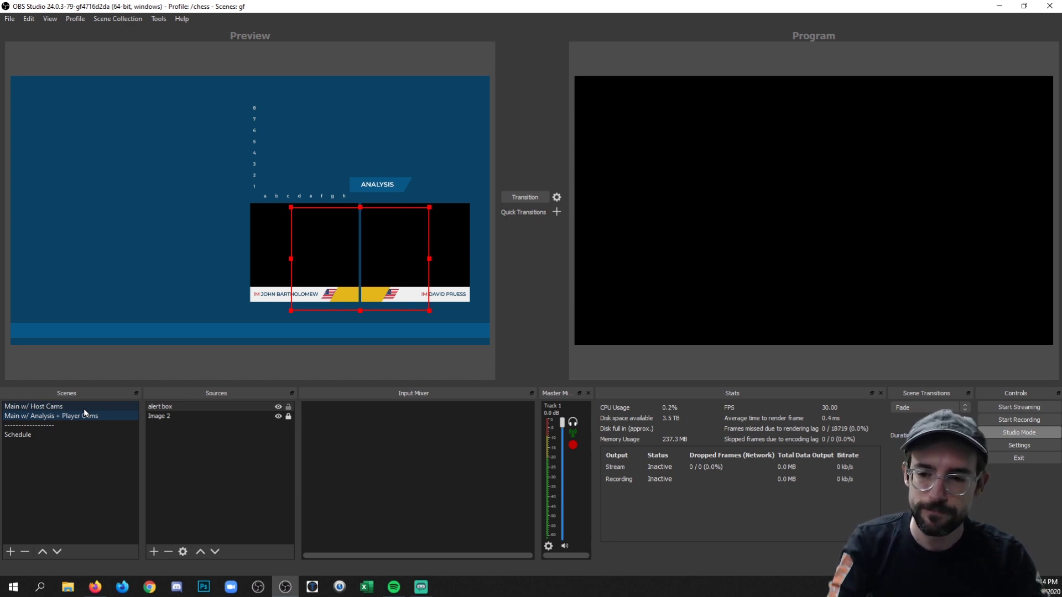
Step: Shift the alert box slightly right in Main w/ Host Cams
{"action": "left_click", "coordinate": [84, 407]}
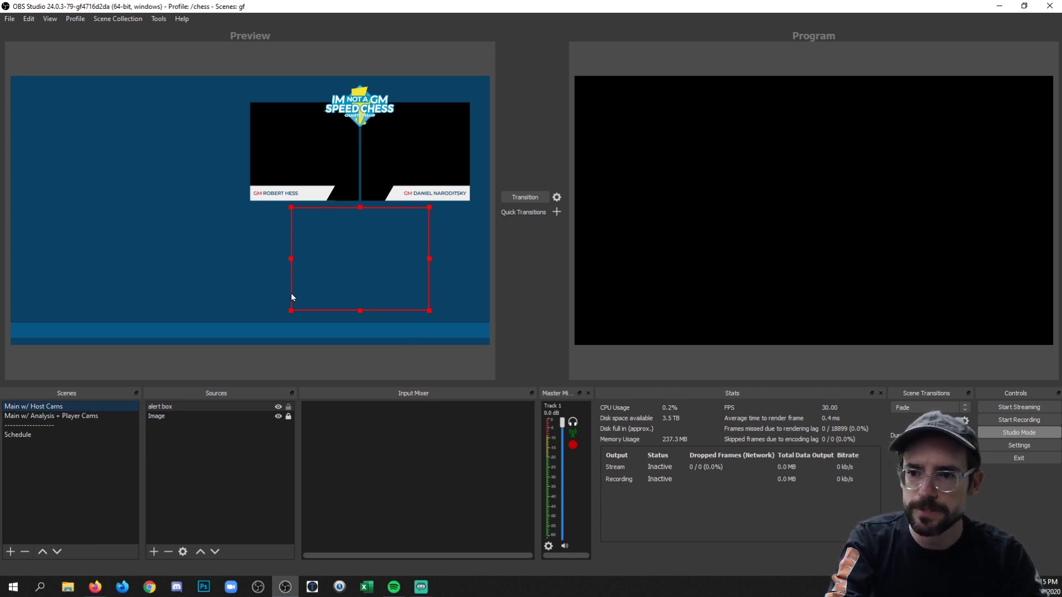
{"action": "left_click_drag", "start_coordinate": [339, 258], "coordinate": [383, 263]}
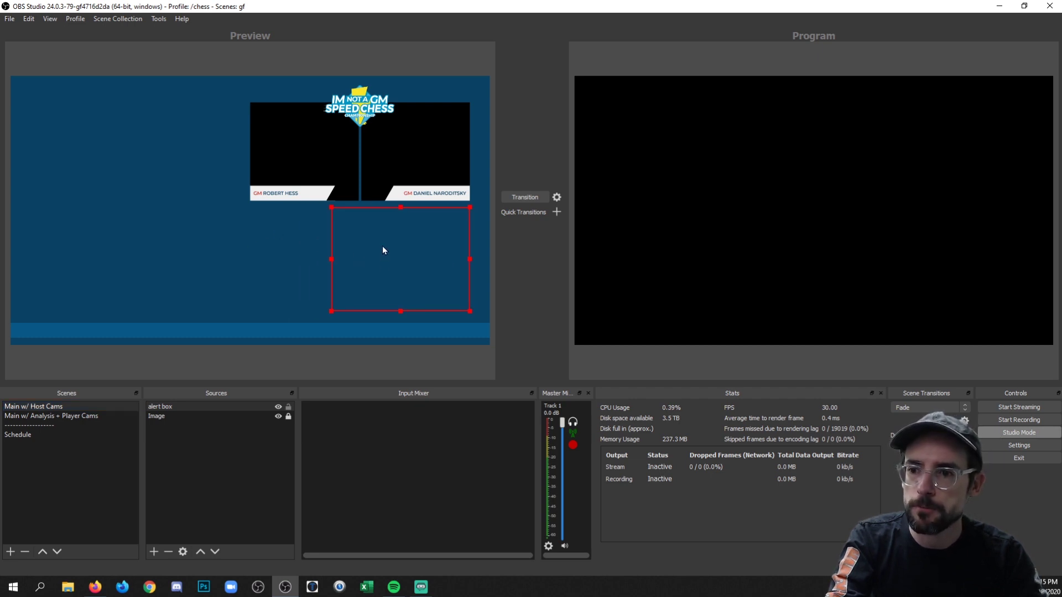
{"action": "left_click", "coordinate": [363, 144]}
{"action": "left_click", "coordinate": [359, 254]}
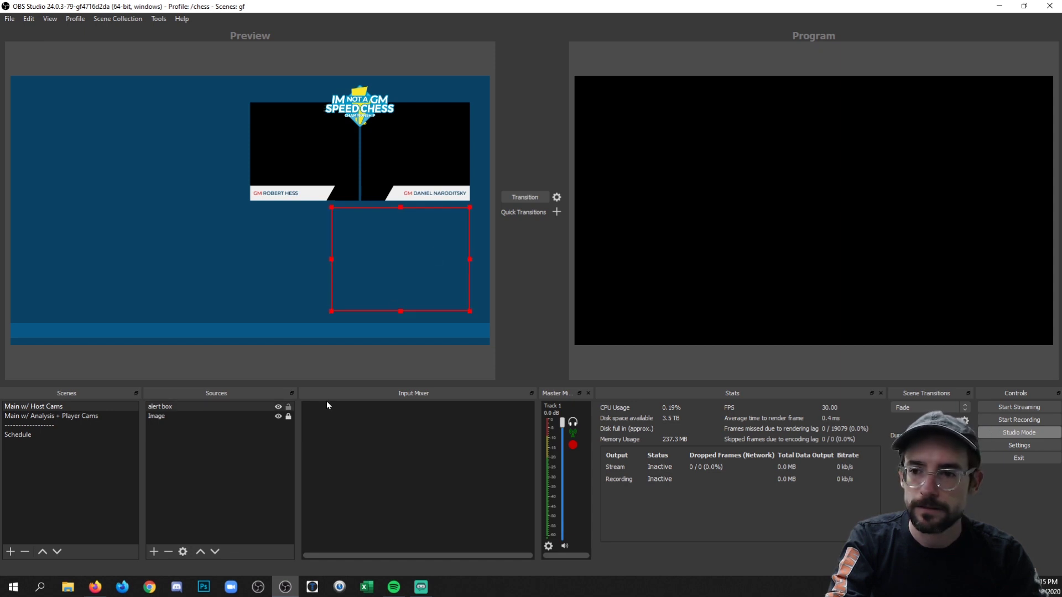
Step: Nudge the Analysis scene's alert box right and compare its placement with Main w/ Host Cams
{"action": "left_click", "coordinate": [110, 417]}
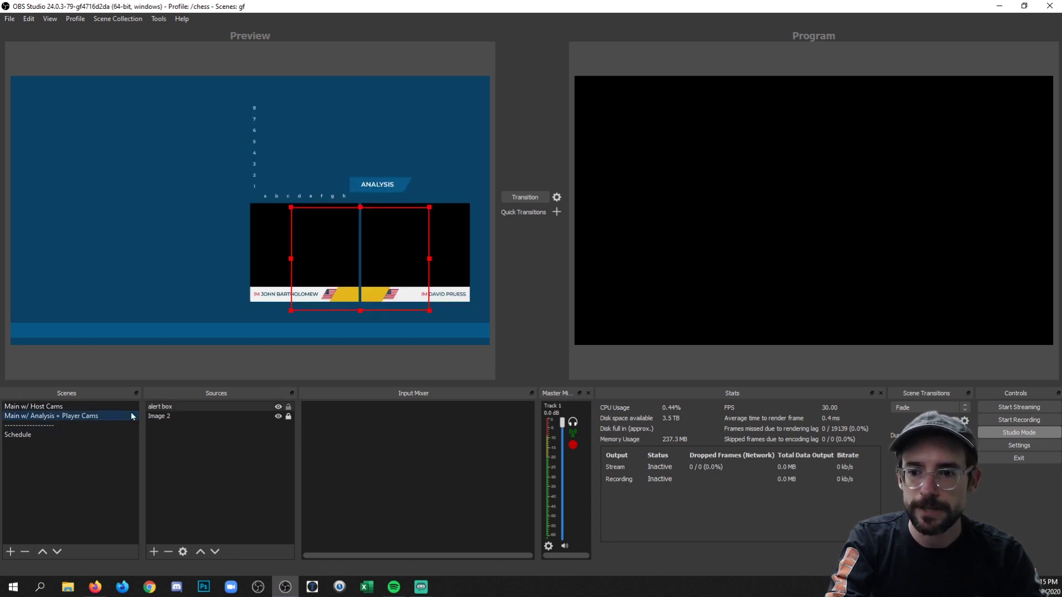
{"action": "left_click", "coordinate": [190, 409]}
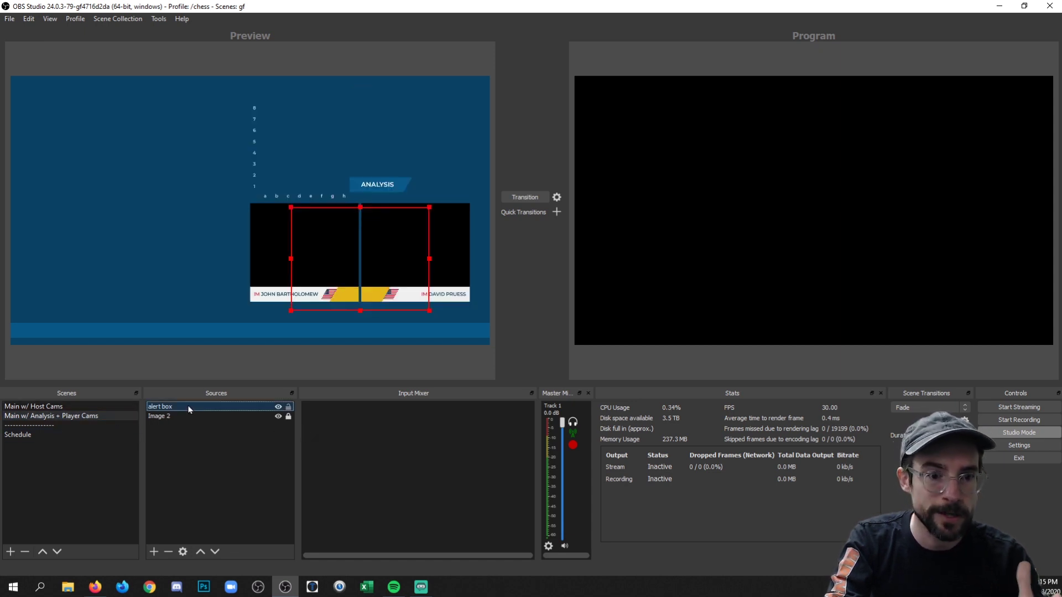
{"action": "key", "text": "Delete"}
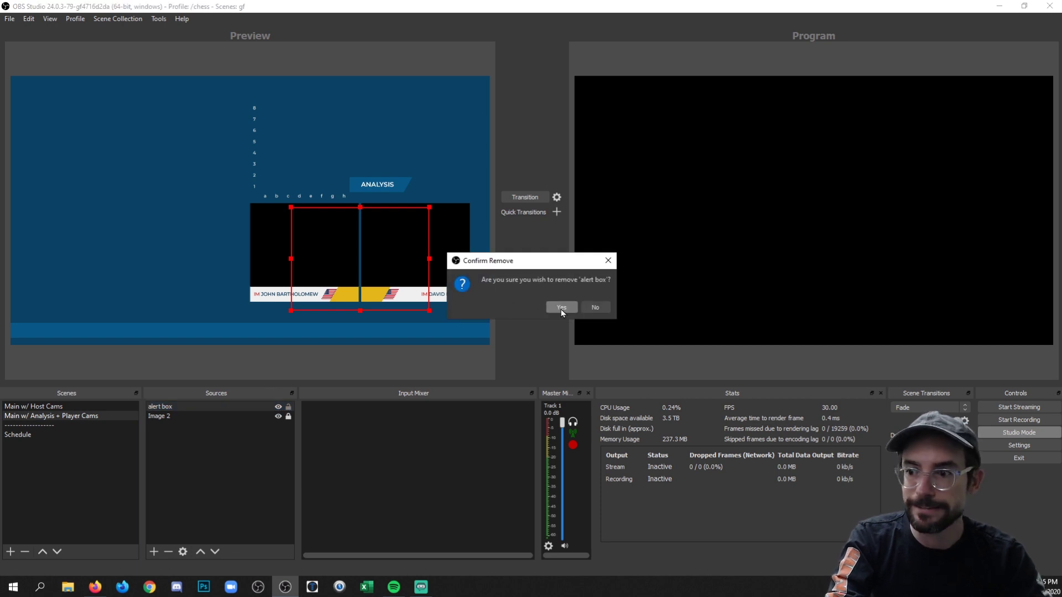
{"action": "left_click", "coordinate": [595, 307]}
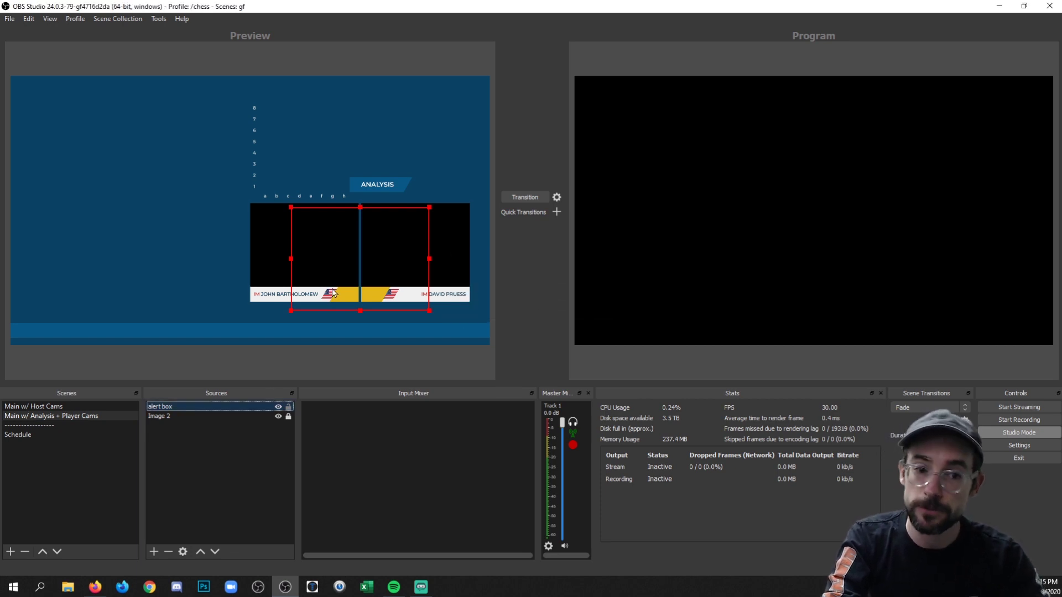
{"action": "left_click_drag", "start_coordinate": [344, 268], "coordinate": [382, 267]}
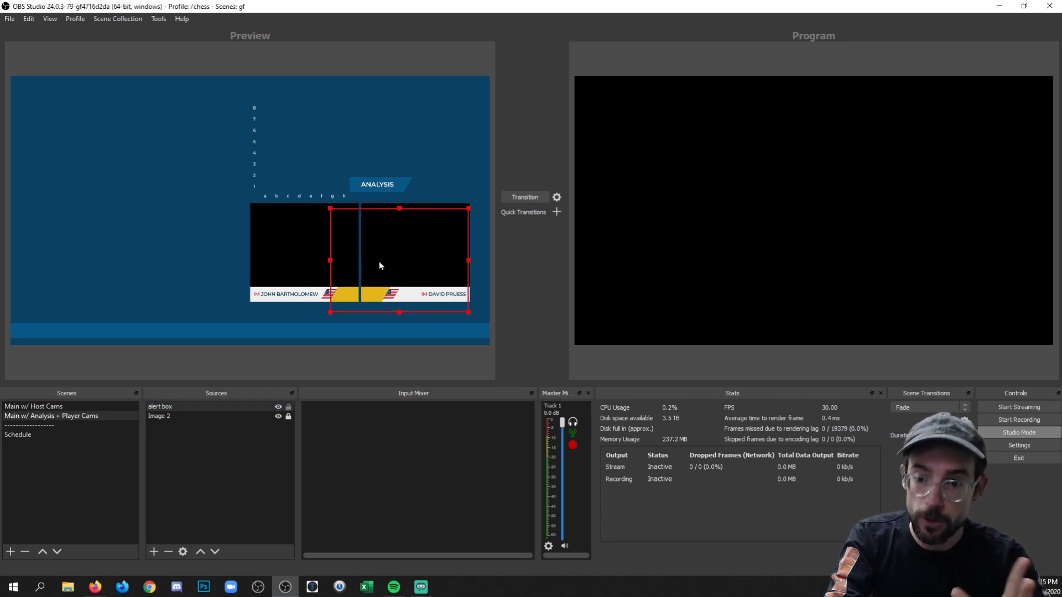
{"action": "left_click", "coordinate": [72, 416]}
{"action": "left_click", "coordinate": [68, 407]}
{"action": "left_click", "coordinate": [71, 415]}
{"action": "key", "text": "Up"}
{"action": "key", "text": "Down"}
{"action": "key", "text": "Up"}
{"action": "key", "text": "Down"}
{"action": "key", "text": "Up"}
Step: Remove the old alert box source from Main w/ Analysis + Player Cams
{"action": "left_click", "coordinate": [72, 416]}
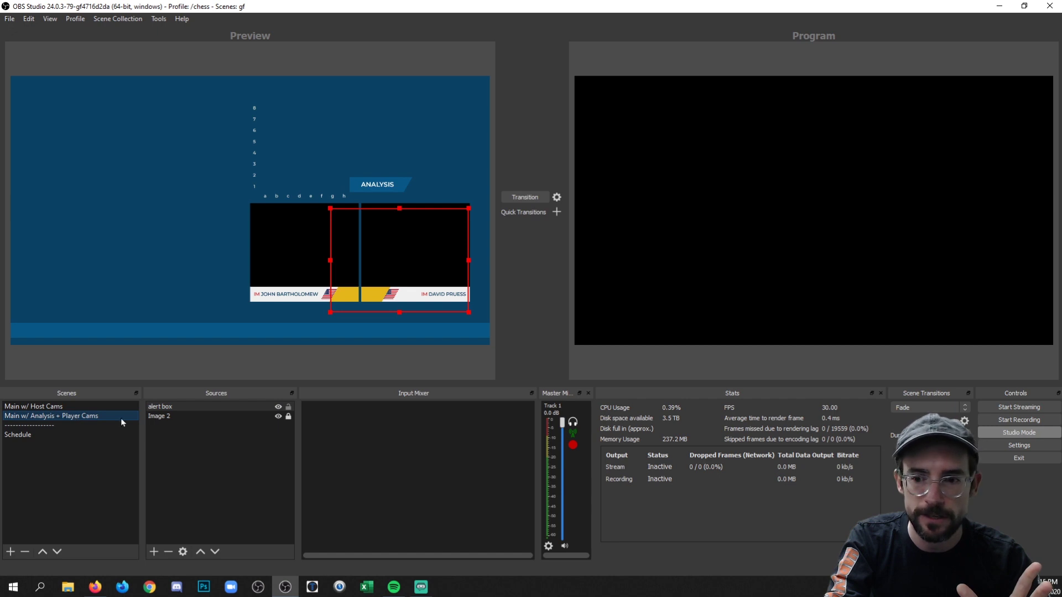
{"action": "left_click", "coordinate": [192, 409]}
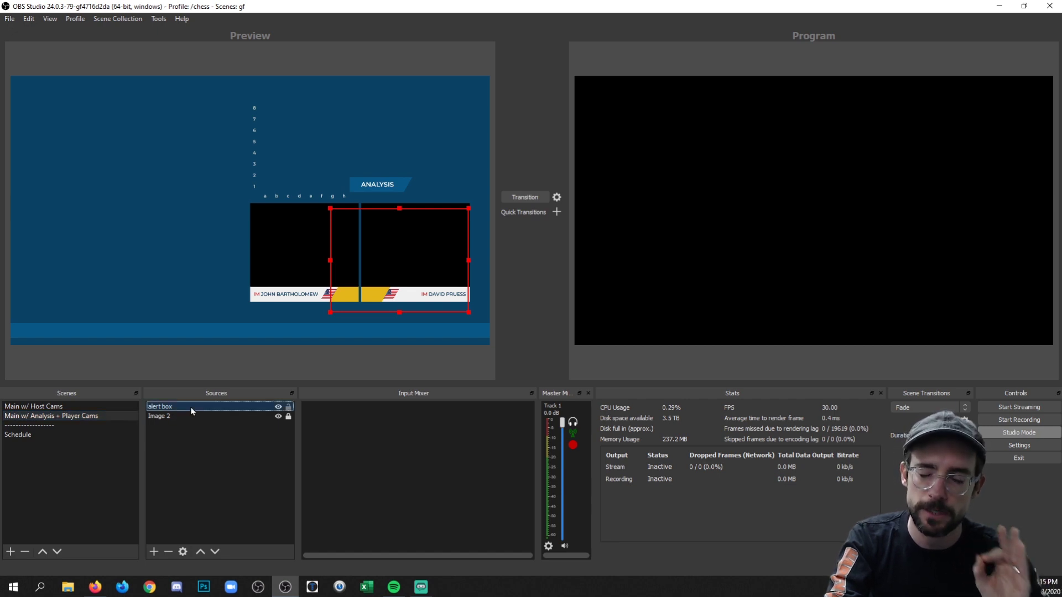
{"action": "key", "text": "Delete"}
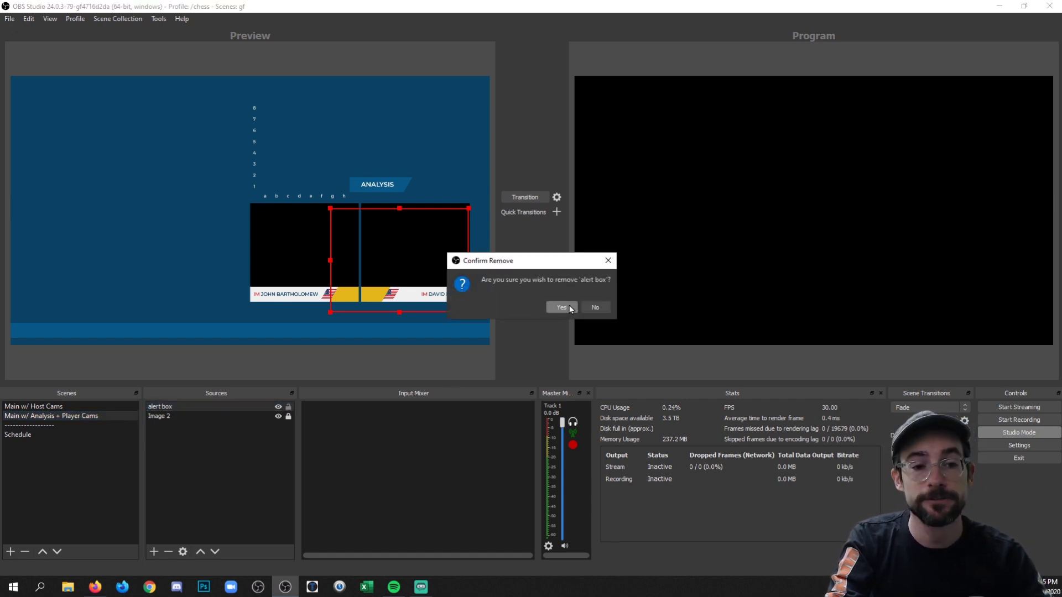
{"action": "left_click", "coordinate": [570, 308]}
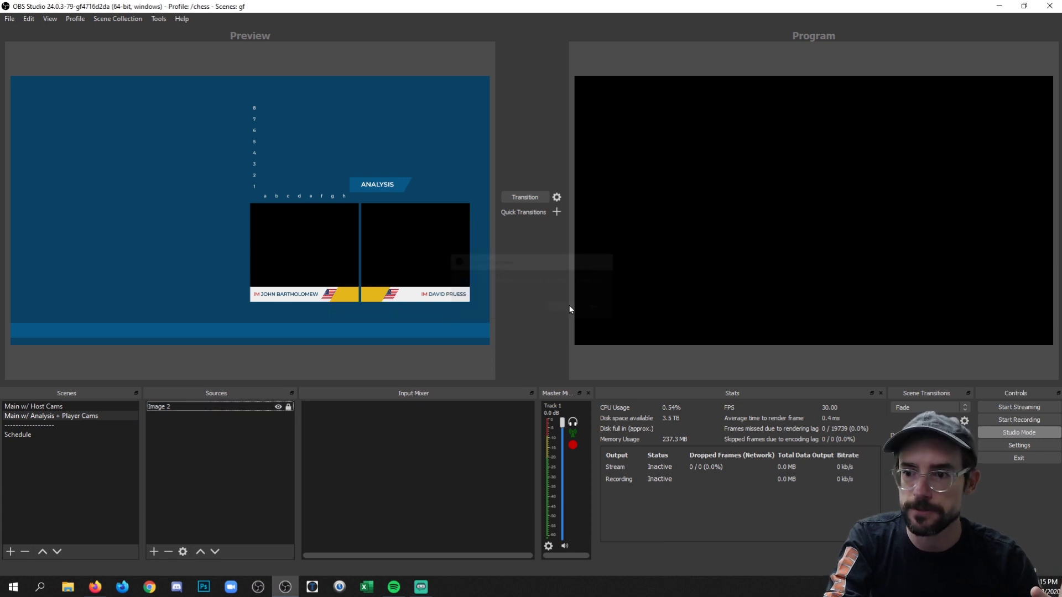
Step: Copy alert box from Main w/ Host Cams and paste it as a reference into the Analysis scene
{"action": "left_click", "coordinate": [125, 407]}
{"action": "right_click", "coordinate": [164, 412]}
{"action": "left_click", "coordinate": [186, 168]}
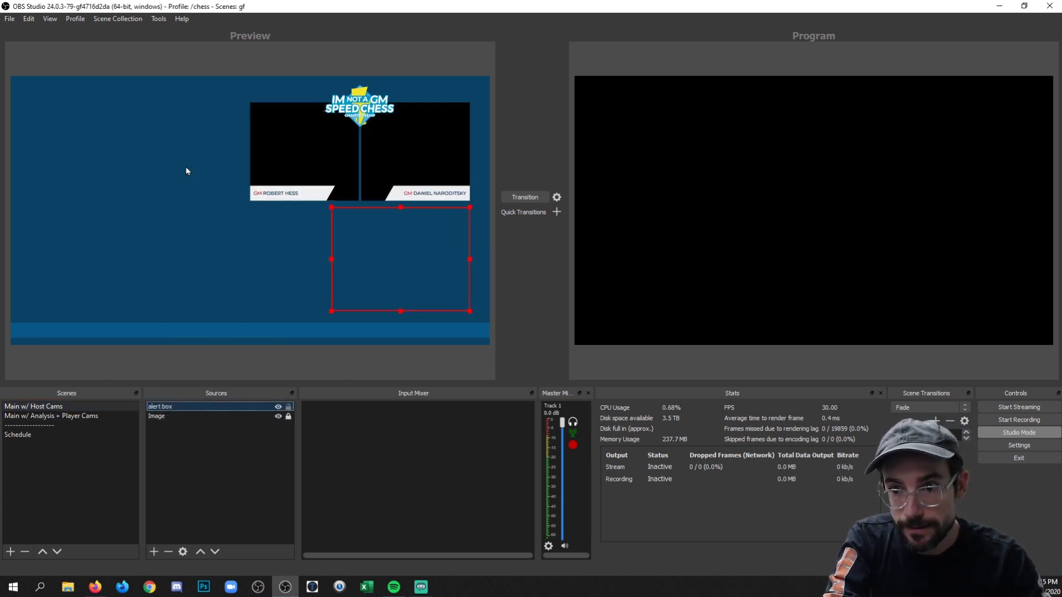
{"action": "left_click", "coordinate": [115, 420]}
{"action": "right_click", "coordinate": [188, 445]}
{"action": "left_click", "coordinate": [224, 488]}
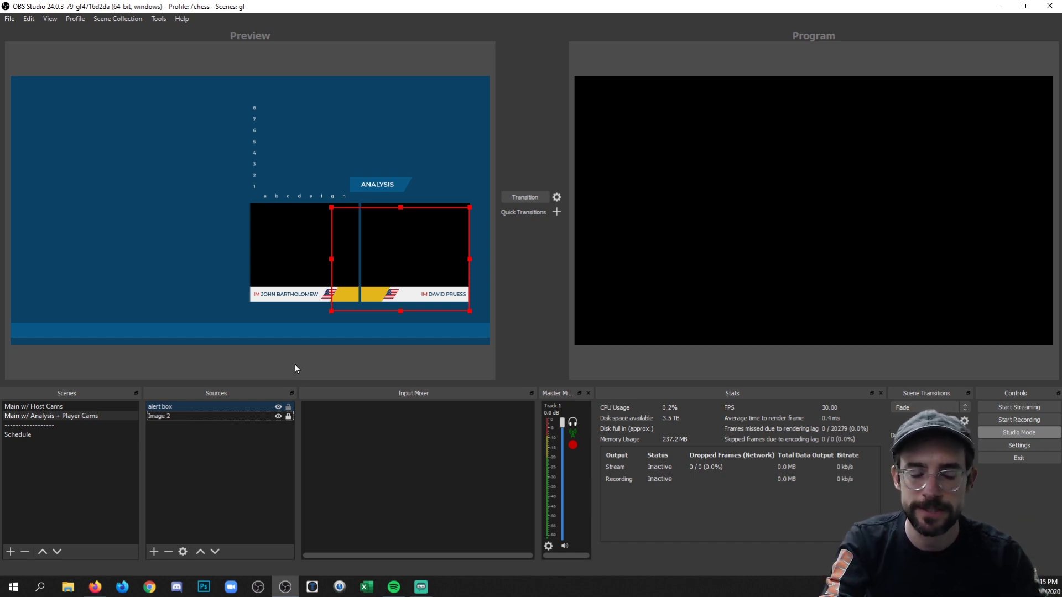
Step: Add a scene called 'SCENE - Alert Box' to the Scenes list
{"action": "left_click", "coordinate": [11, 553]}
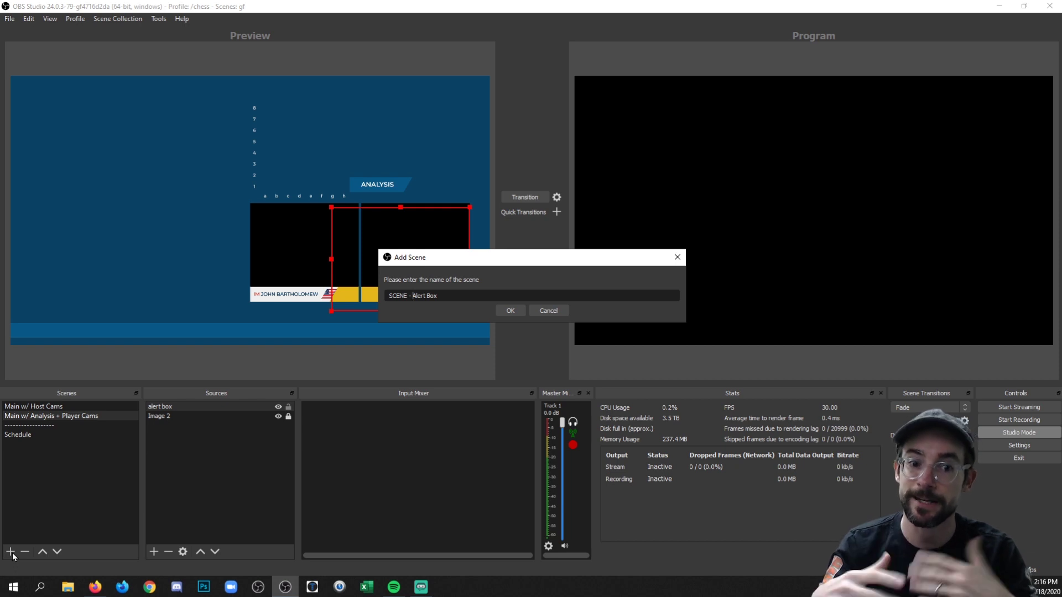
{"action": "left_click", "coordinate": [510, 310]}
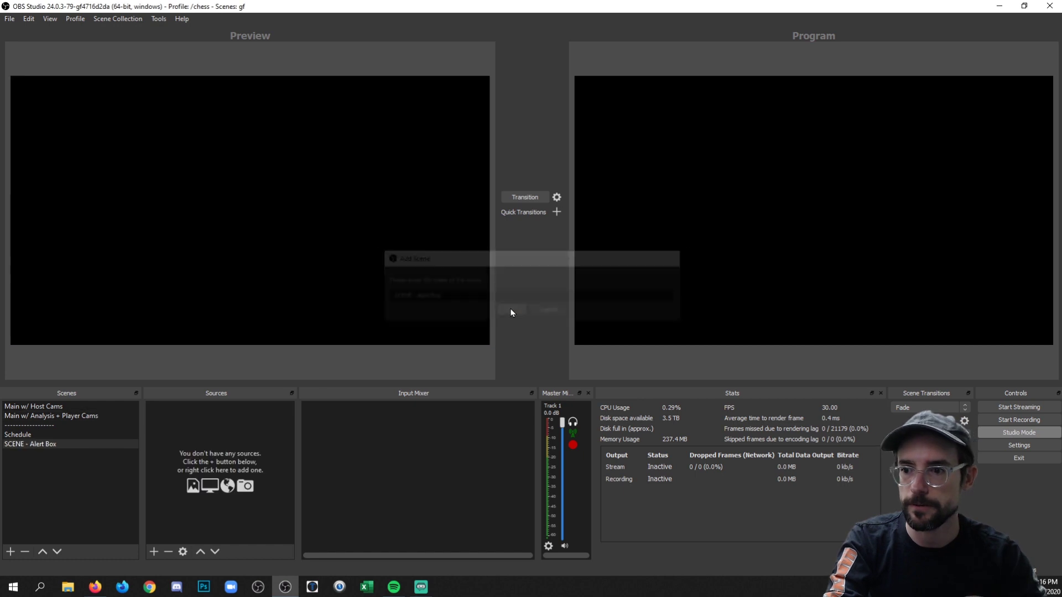
Step: Paste the copied alert box into the empty SCENE - Alert Box source list
{"action": "right_click", "coordinate": [243, 419]}
{"action": "left_click", "coordinate": [276, 452]}
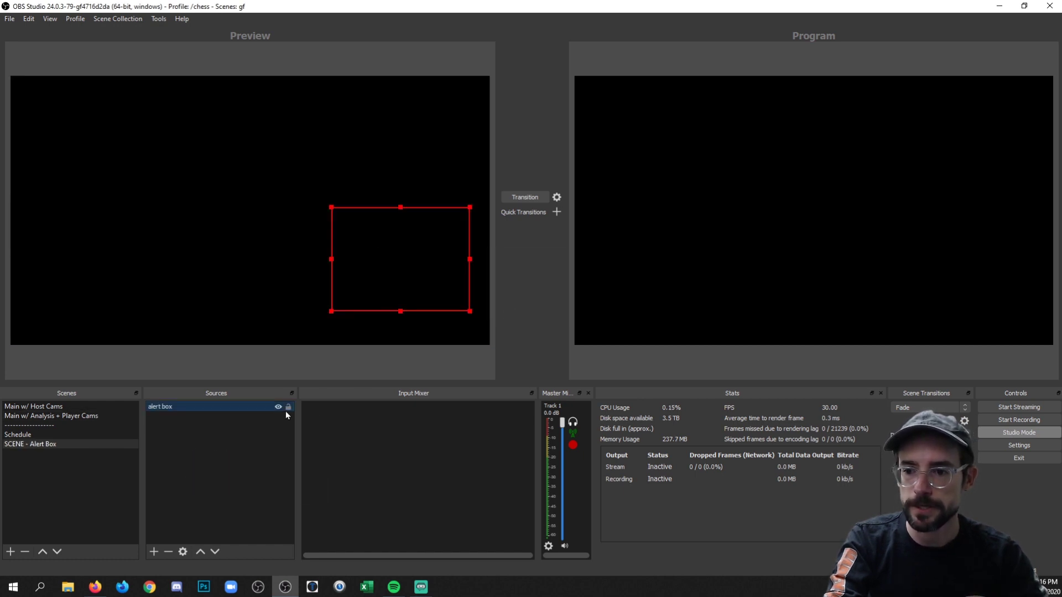
{"action": "left_click", "coordinate": [275, 435]}
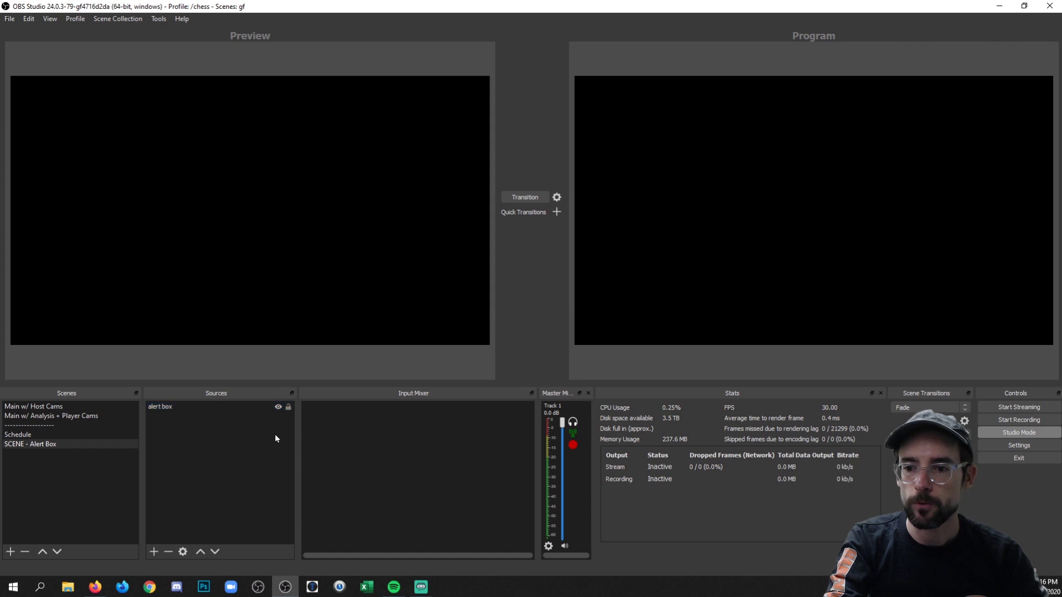
Step: Add an Image source showing SCC2019-Hosts.png beneath the alert box and lock it
{"action": "left_click", "coordinate": [152, 551]}
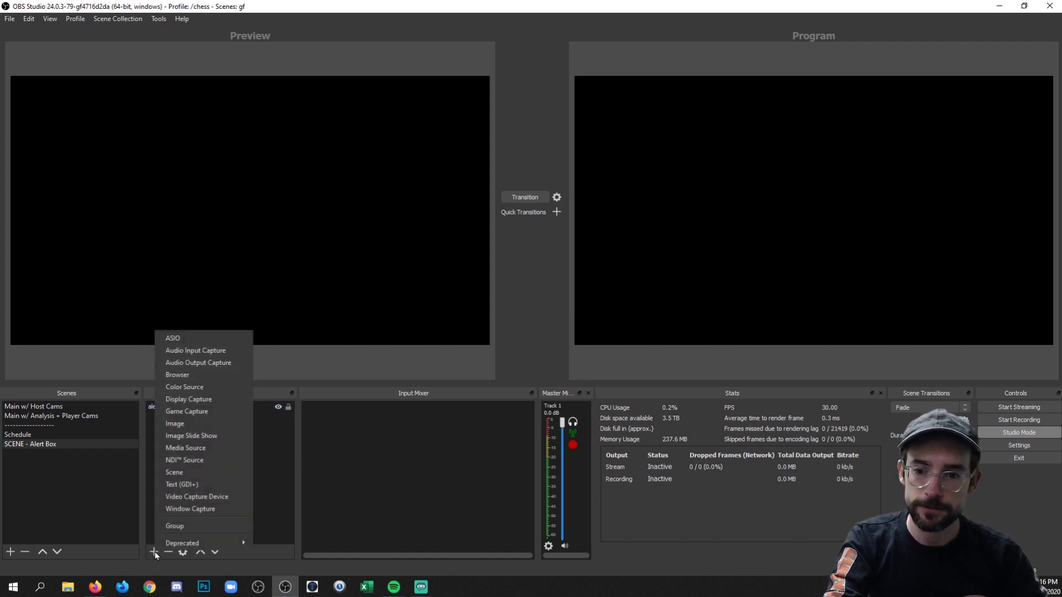
{"action": "left_click", "coordinate": [233, 426]}
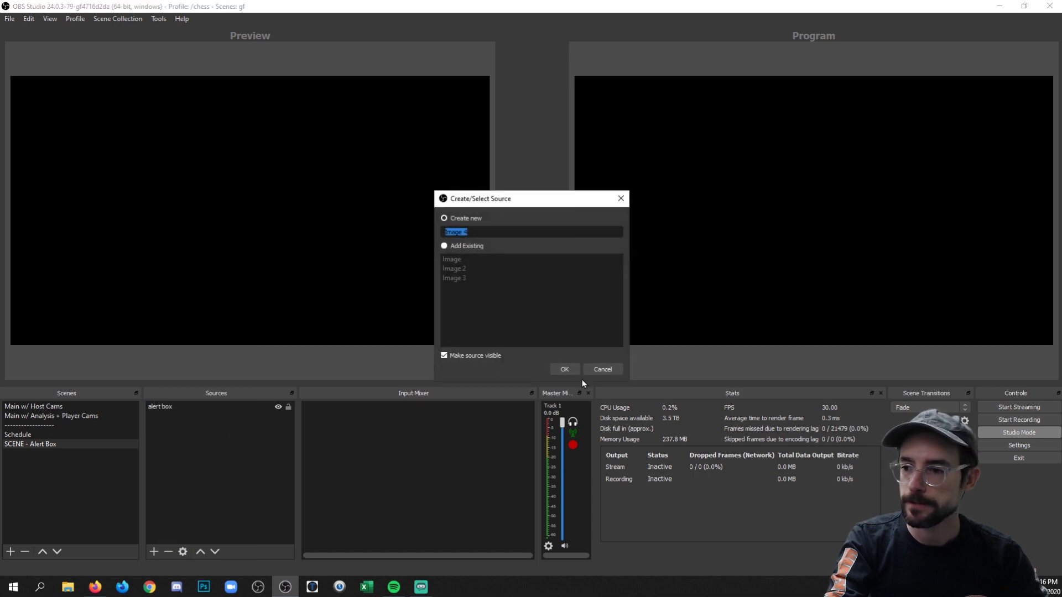
{"action": "key", "text": "Return"}
{"action": "left_click", "coordinate": [870, 435]}
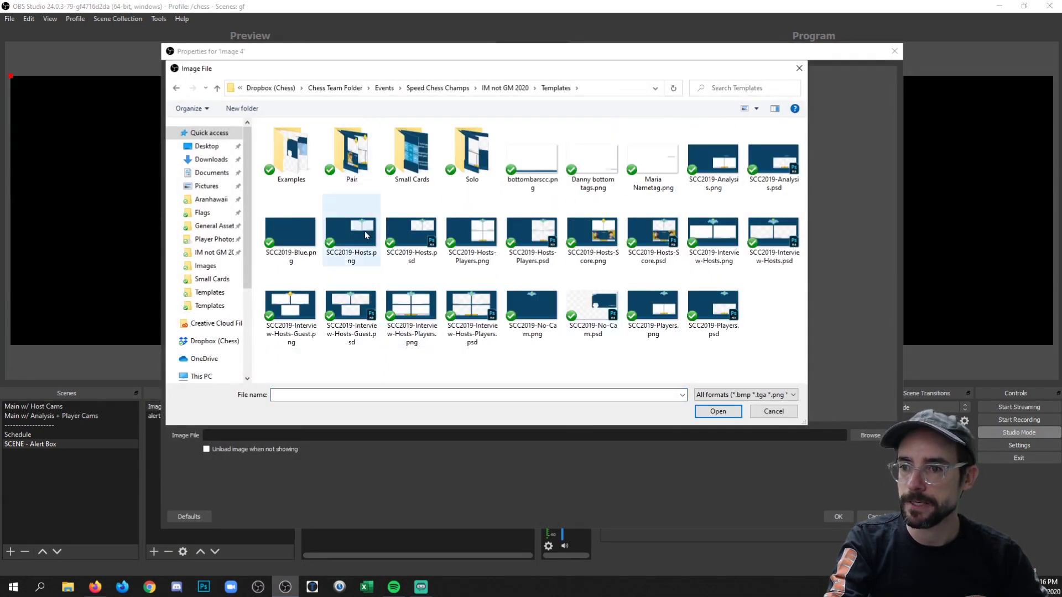
{"action": "double_click", "coordinate": [351, 232]}
{"action": "left_click", "coordinate": [838, 517]}
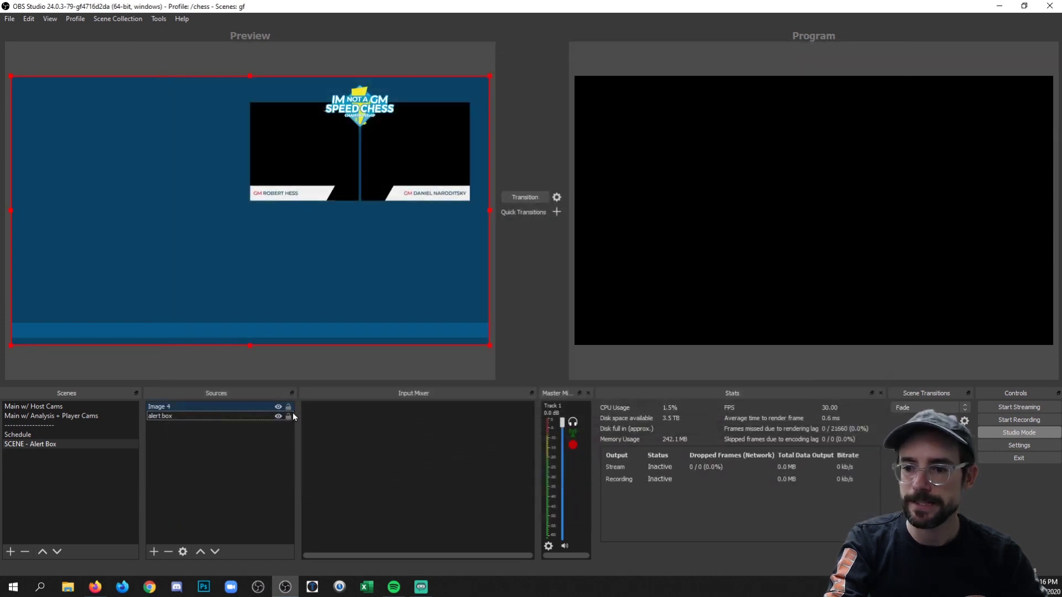
{"action": "left_click_drag", "start_coordinate": [259, 412], "coordinate": [280, 420]}
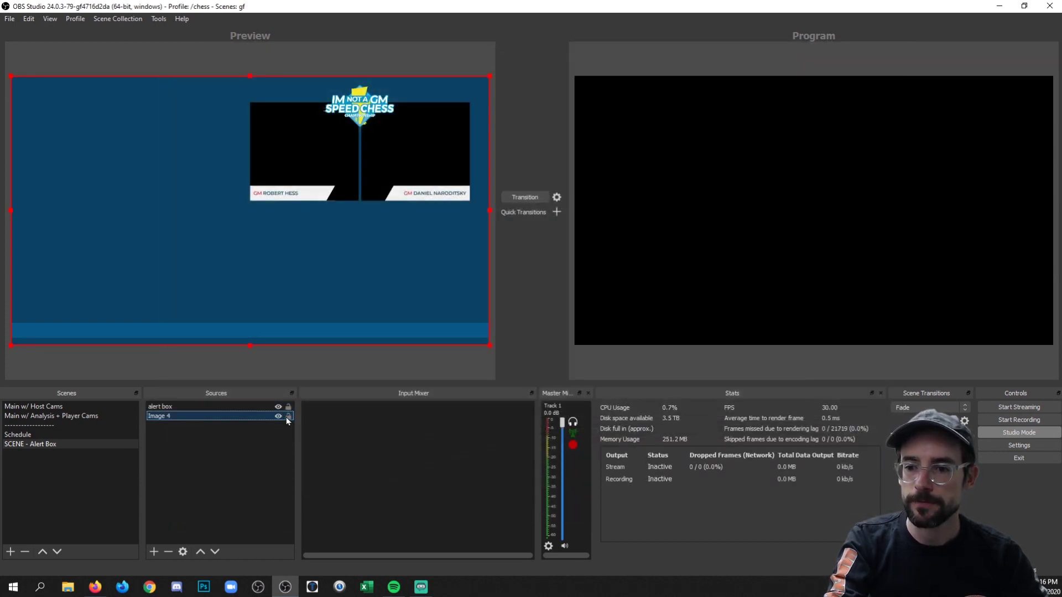
{"action": "left_click", "coordinate": [288, 416]}
Step: Position the alert box just below the name banners on the background and lock it
{"action": "left_click", "coordinate": [265, 408]}
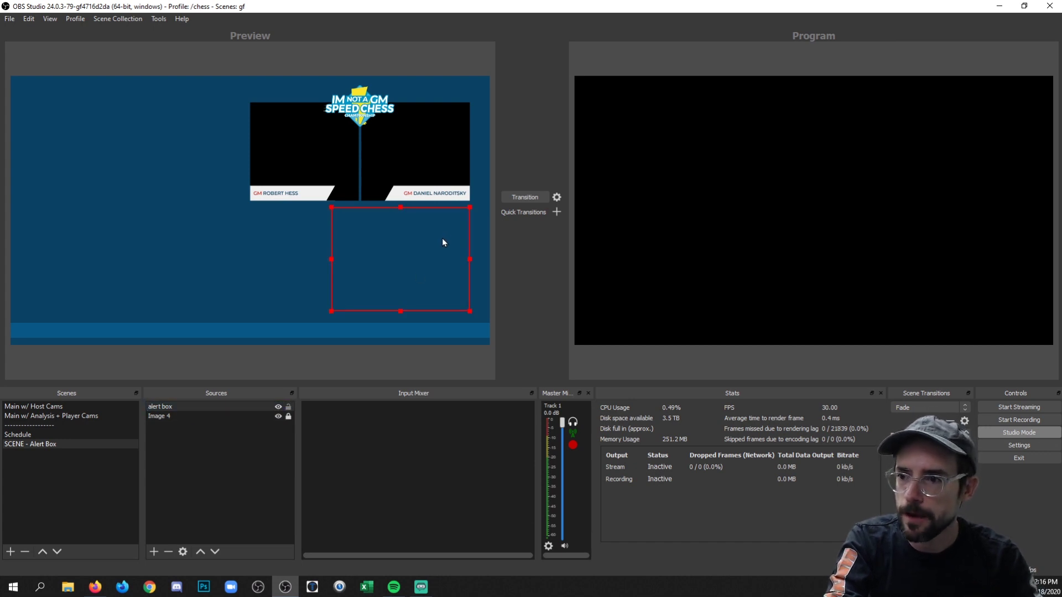
{"action": "left_click_drag", "start_coordinate": [446, 236], "coordinate": [450, 151]}
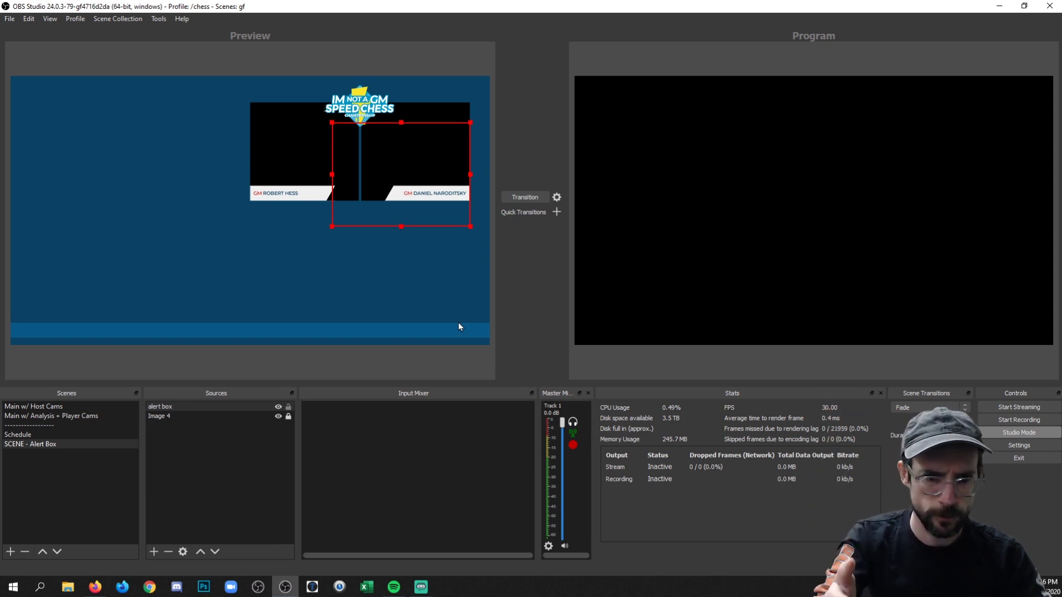
{"action": "key", "text": "Down"}
{"action": "key", "text": "Down"}
{"action": "key", "text": "Down"}
{"action": "key", "text": "Down"}
{"action": "key", "text": "Down"}
{"action": "key", "text": "Down"}
{"action": "key", "text": "Down"}
{"action": "key", "text": "Down"}
{"action": "key", "text": "Down"}
{"action": "key", "text": "Down"}
{"action": "key", "text": "Down"}
{"action": "key", "text": "Down"}
{"action": "key", "text": "Down"}
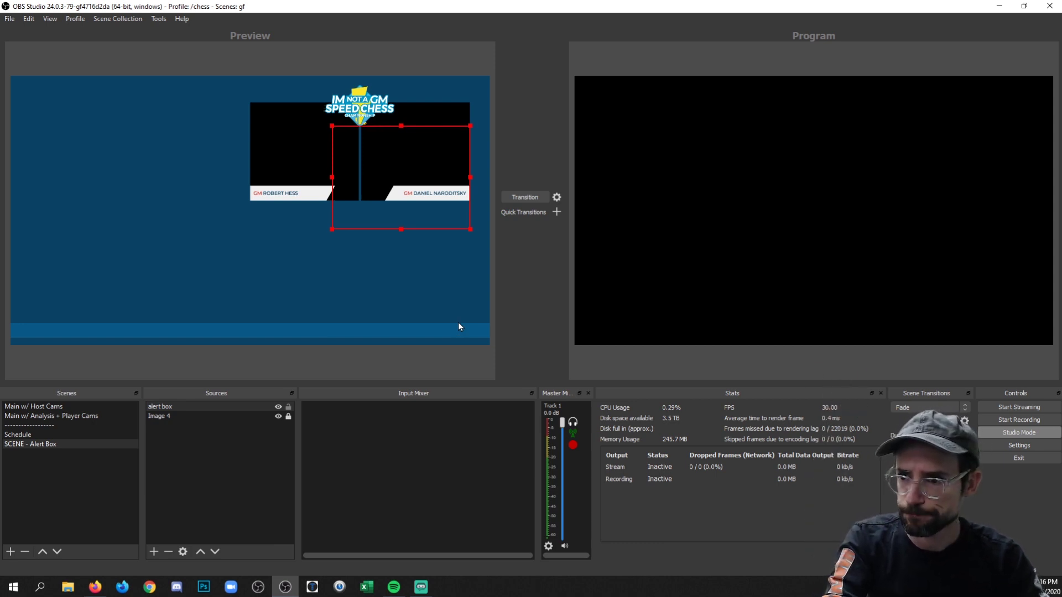
{"action": "key", "text": "Down"}
{"action": "key", "text": "Down"}
{"action": "key", "text": "Down"}
{"action": "key", "text": "Down"}
{"action": "key", "text": "Down"}
{"action": "key", "text": "Down"}
{"action": "key", "text": "Down"}
{"action": "key", "text": "Down"}
{"action": "key", "text": "Down"}
{"action": "key", "text": "Down"}
{"action": "key", "text": "Down"}
{"action": "key", "text": "Down"}
{"action": "key", "text": "Down"}
{"action": "key", "text": "Down"}
{"action": "key", "text": "Down"}
{"action": "key", "text": "Down"}
{"action": "key", "text": "Down"}
{"action": "key", "text": "Down"}
{"action": "key", "text": "Down"}
{"action": "key", "text": "Down"}
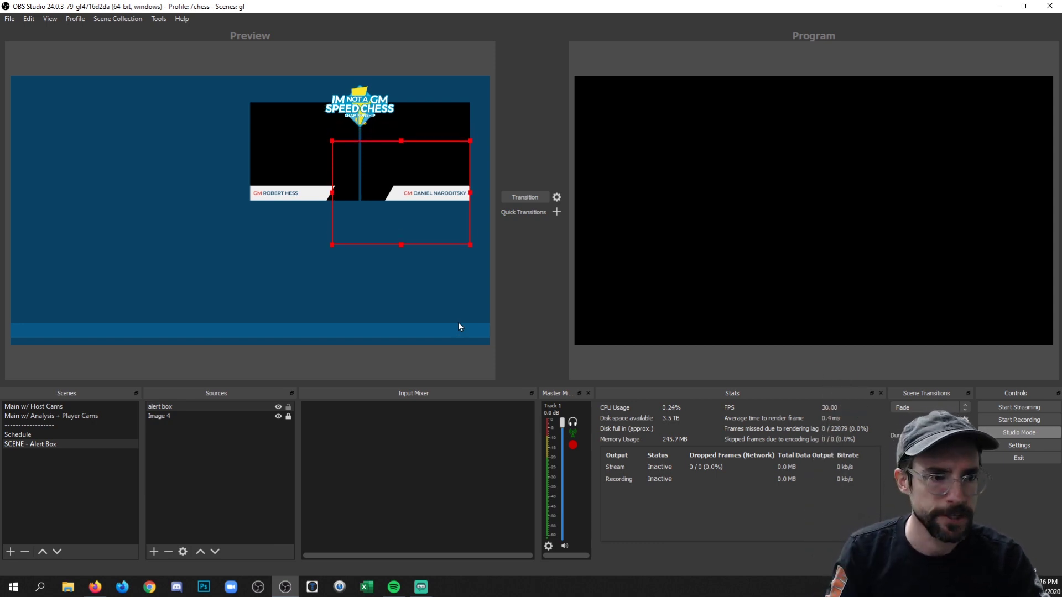
{"action": "key", "text": "Down"}
{"action": "key", "text": "Down"}
{"action": "key", "text": "Down"}
{"action": "key", "text": "Down"}
{"action": "left_click_drag", "start_coordinate": [433, 169], "coordinate": [432, 230]}
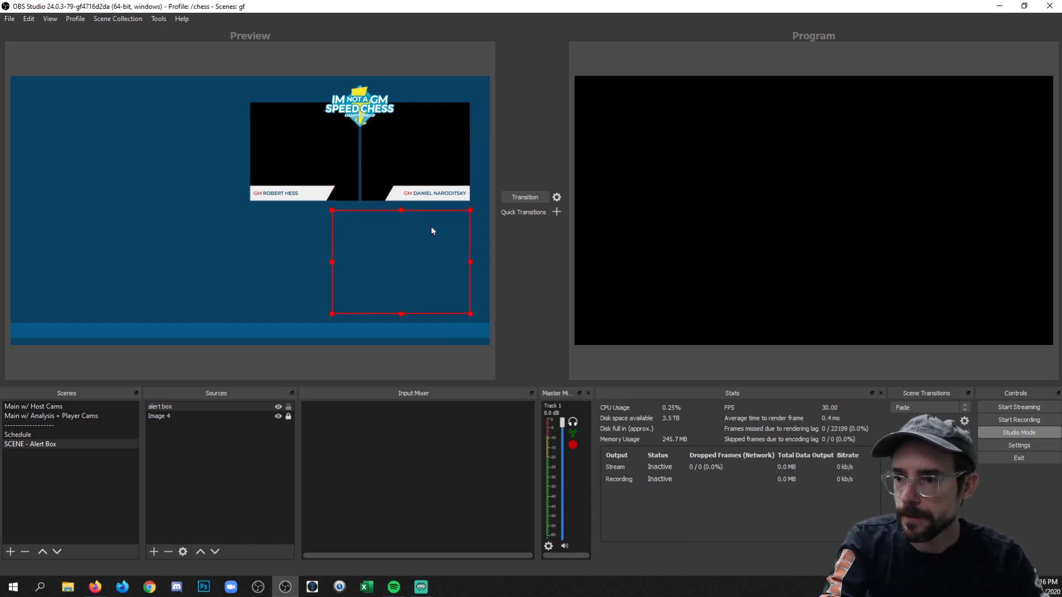
{"action": "left_click", "coordinate": [446, 201]}
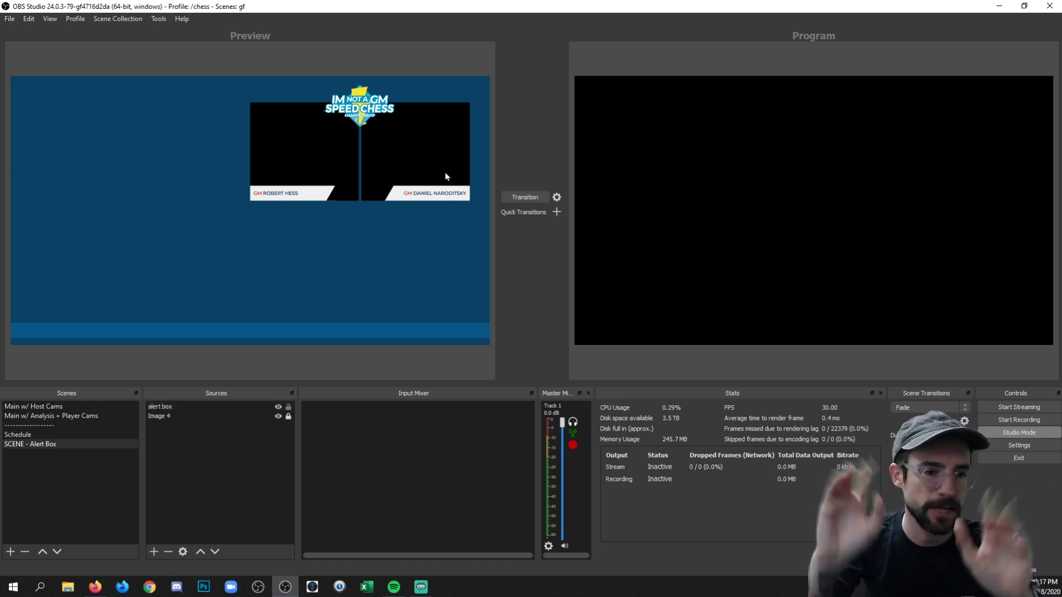
{"action": "left_click", "coordinate": [288, 408]}
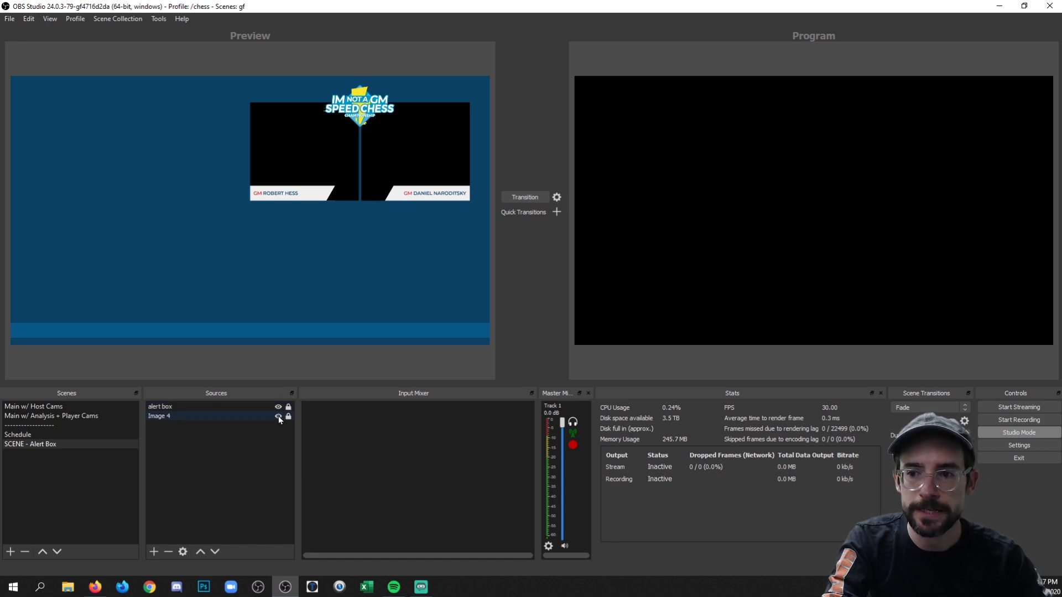
Step: Hide and delete the Image 4 background, then return to Main w/ Host Cams
{"action": "left_click", "coordinate": [278, 416]}
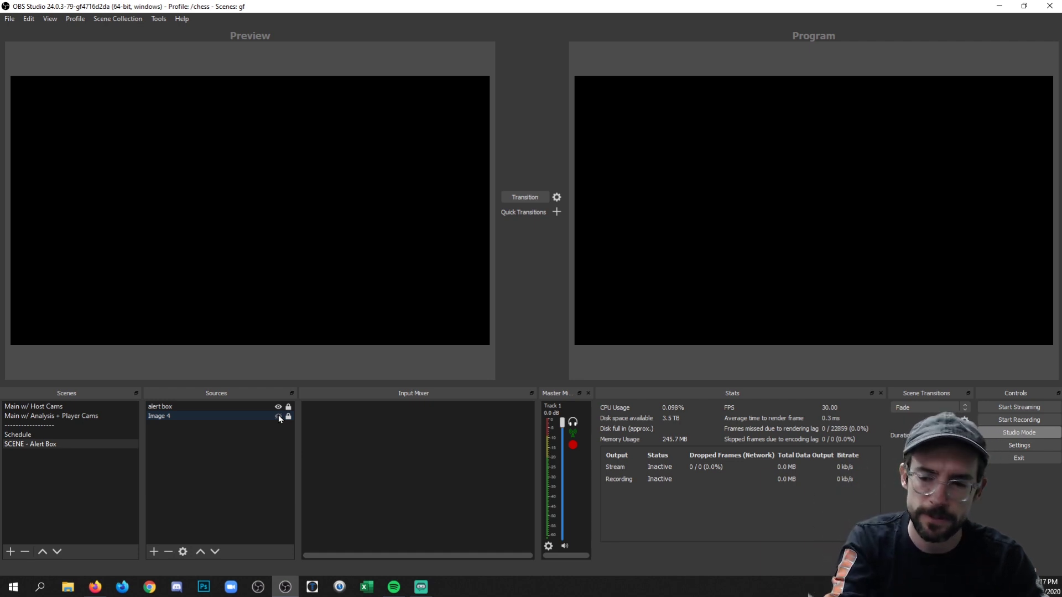
{"action": "left_click", "coordinate": [254, 416]}
{"action": "key", "text": "Delete"}
{"action": "left_click", "coordinate": [569, 306]}
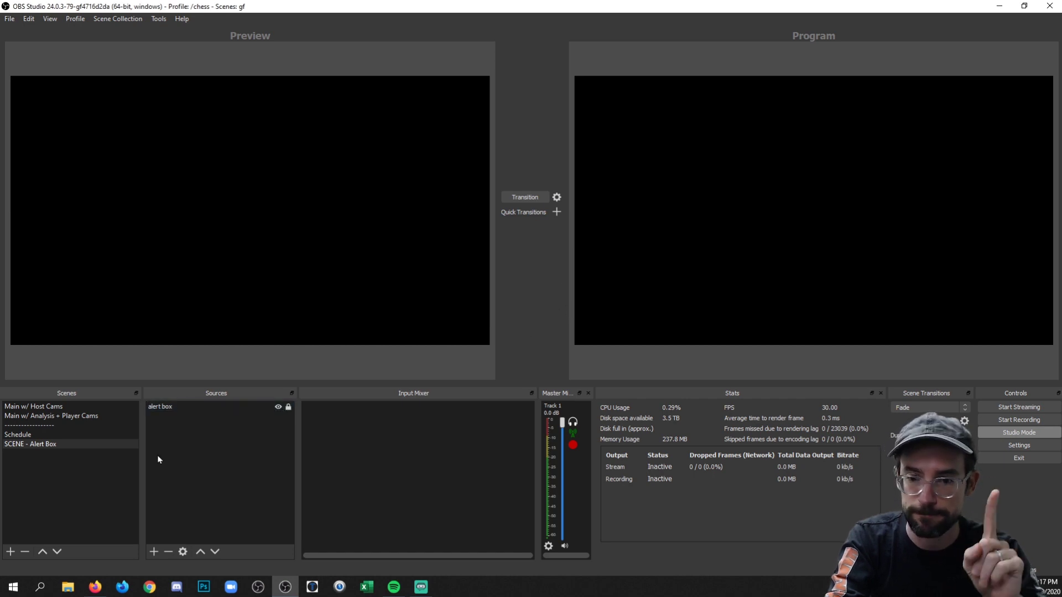
{"action": "left_click", "coordinate": [77, 408]}
Step: Remove the plain alert box source from Main w/ Host Cams and Main w/ Analysis + Player Cams
{"action": "left_click", "coordinate": [171, 408]}
{"action": "key", "text": "Delete"}
{"action": "key", "text": "Return"}
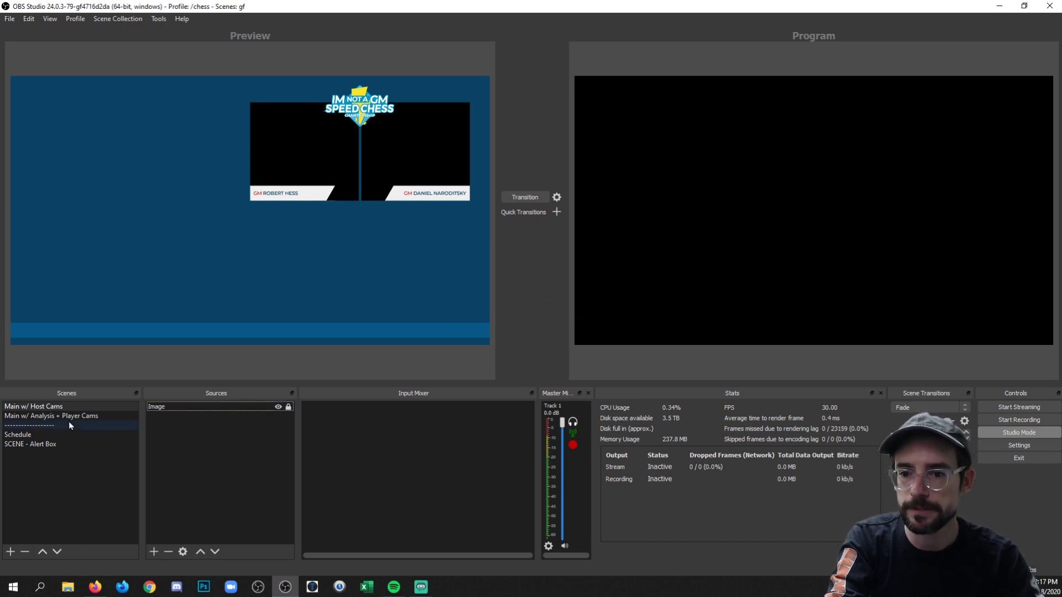
{"action": "left_click", "coordinate": [67, 419]}
{"action": "left_click", "coordinate": [269, 405]}
{"action": "key", "text": "Delete"}
{"action": "key", "text": "Escape"}
Step: Add SCENE - Alert Box as a locked, nested scene source in Main w/ Host Cams
{"action": "left_click", "coordinate": [49, 406]}
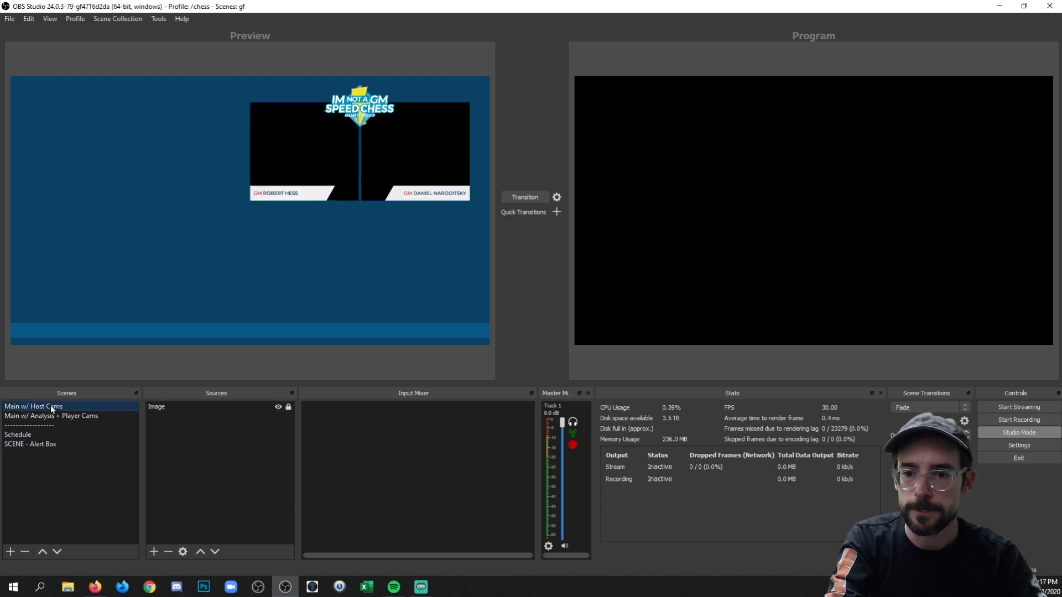
{"action": "left_click", "coordinate": [153, 551]}
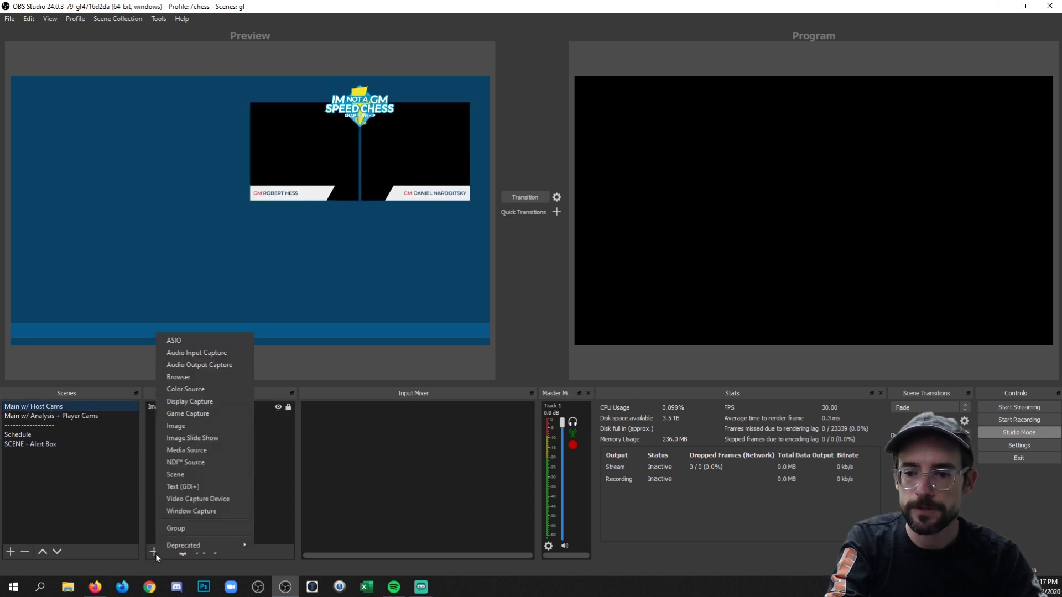
{"action": "left_click", "coordinate": [200, 477]}
{"action": "left_click", "coordinate": [480, 279]}
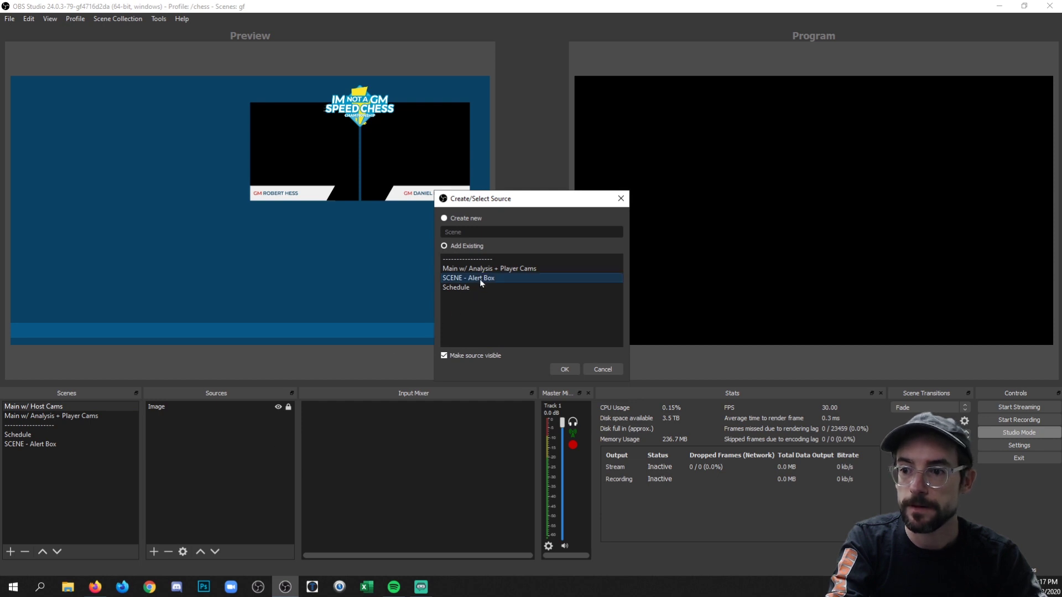
{"action": "left_click", "coordinate": [564, 369]}
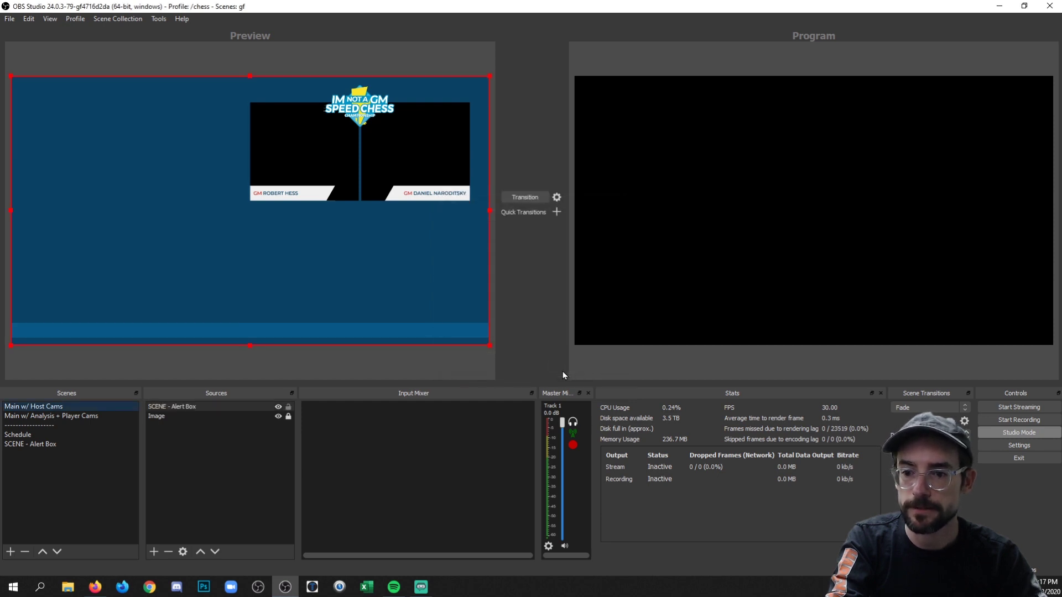
{"action": "left_click", "coordinate": [288, 408]}
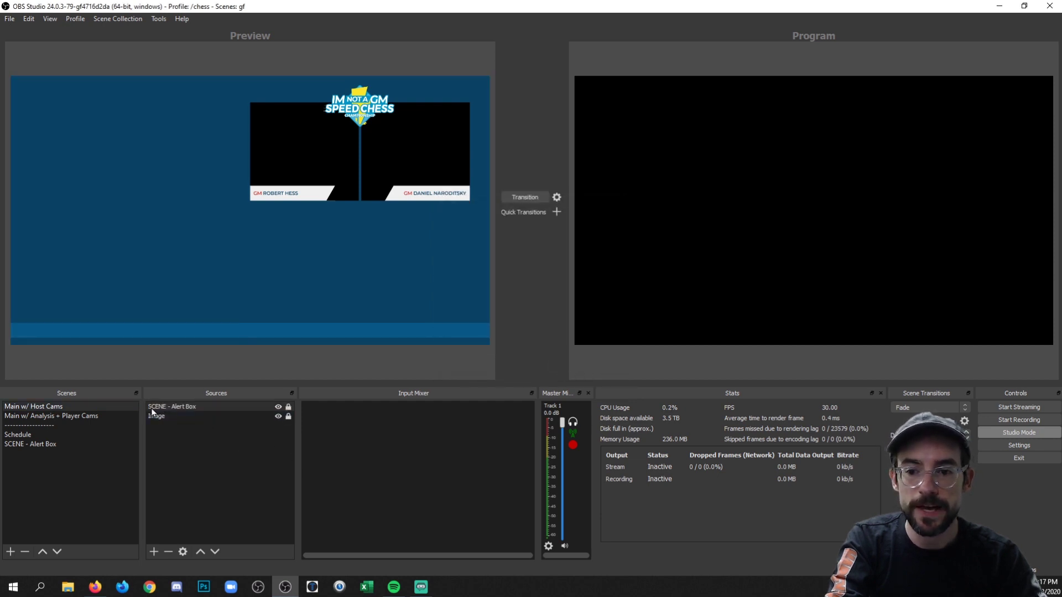
{"action": "left_click", "coordinate": [199, 408]}
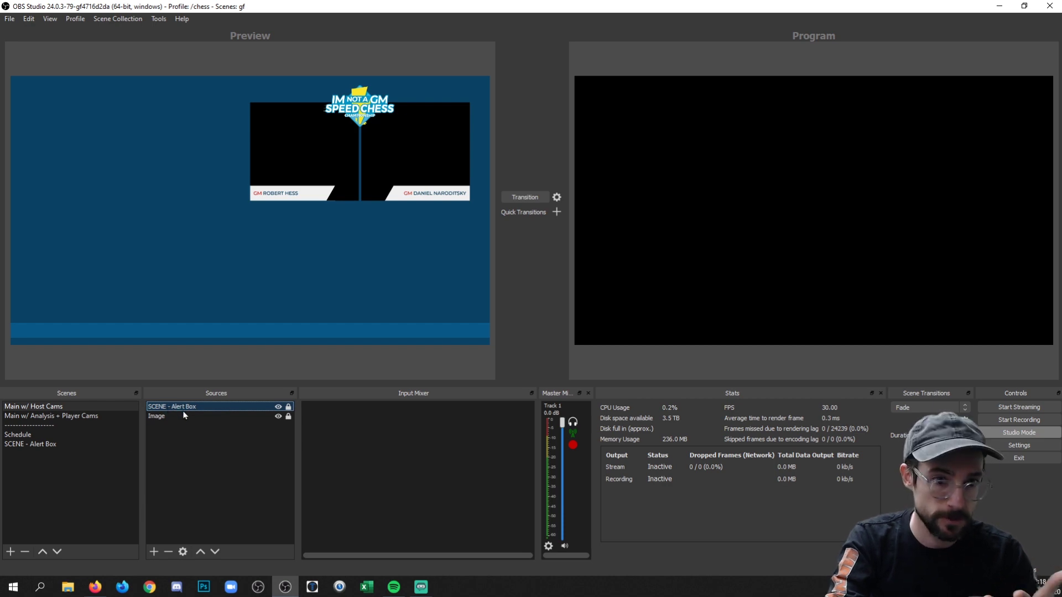
Step: Copy the nested SCENE - Alert Box source and paste it into Main w/ Analysis + Player Cams
{"action": "right_click", "coordinate": [225, 406]}
{"action": "left_click", "coordinate": [245, 175]}
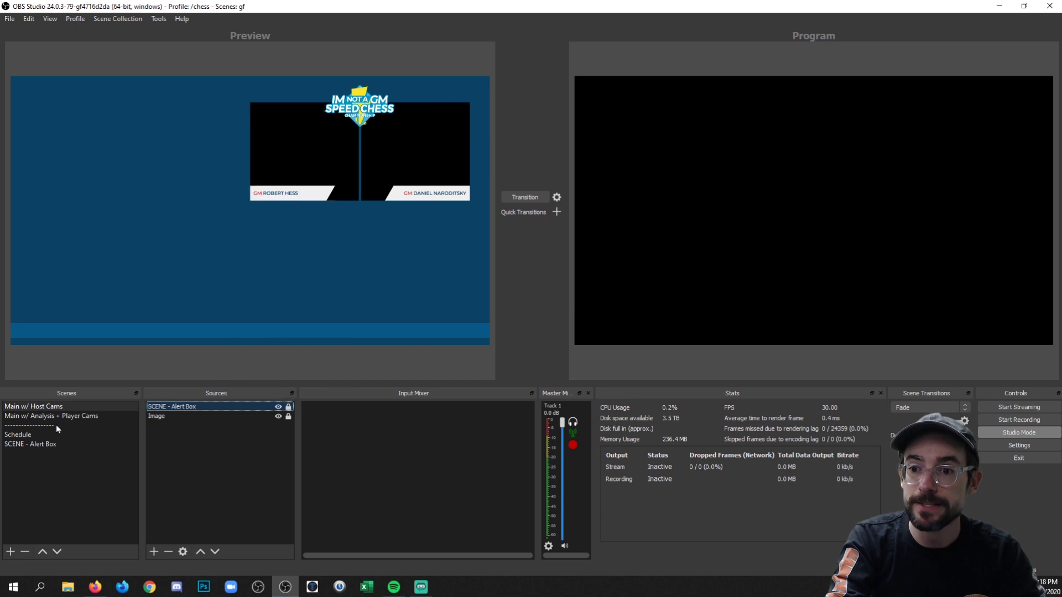
{"action": "left_click", "coordinate": [57, 417]}
{"action": "right_click", "coordinate": [283, 433]}
{"action": "left_click", "coordinate": [297, 469]}
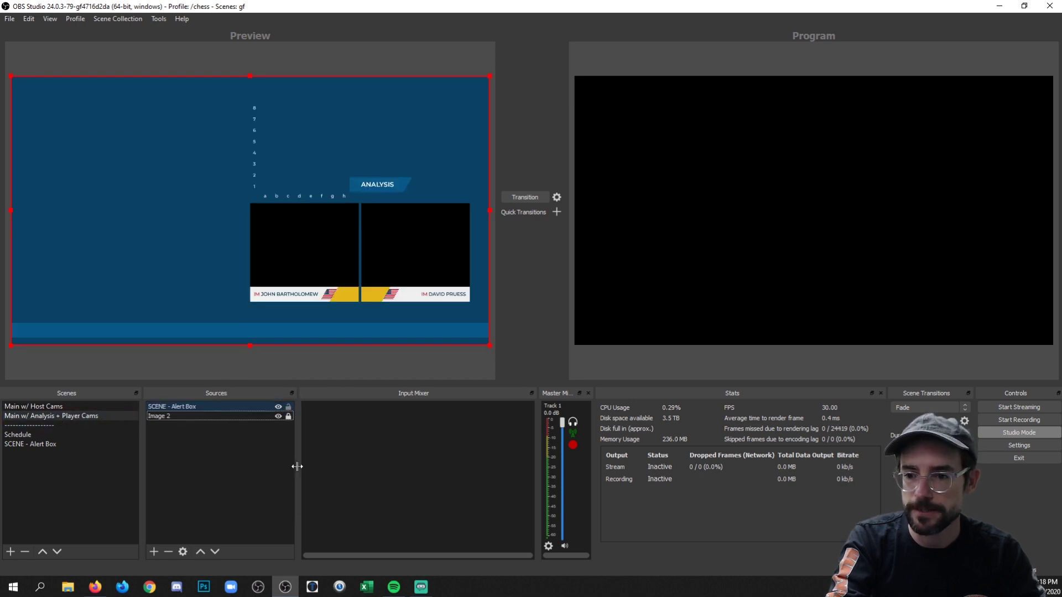
{"action": "left_click", "coordinate": [292, 462]}
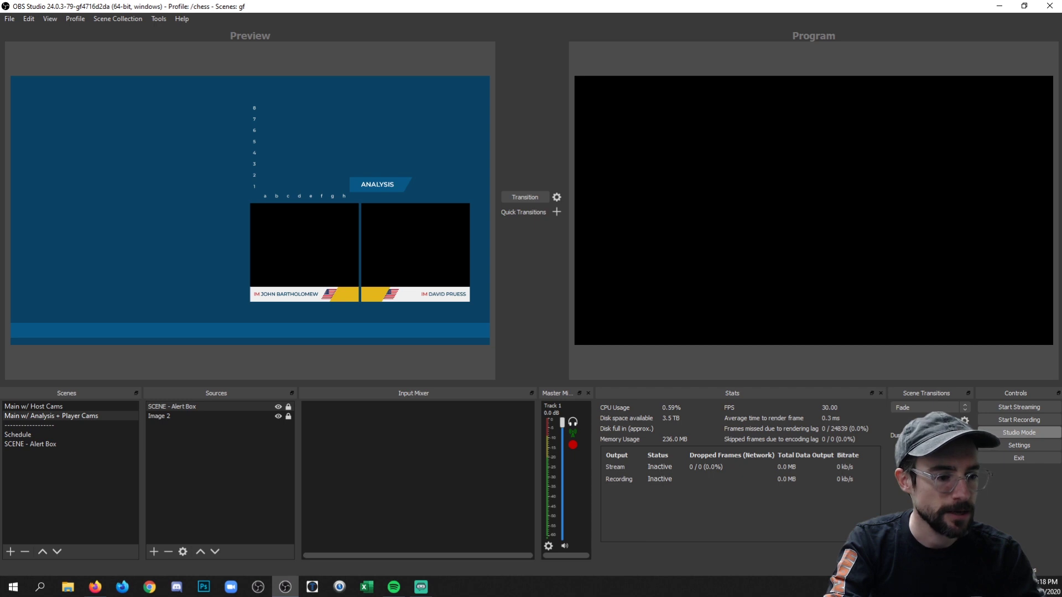
{"action": "key", "text": "alt+Tab"}
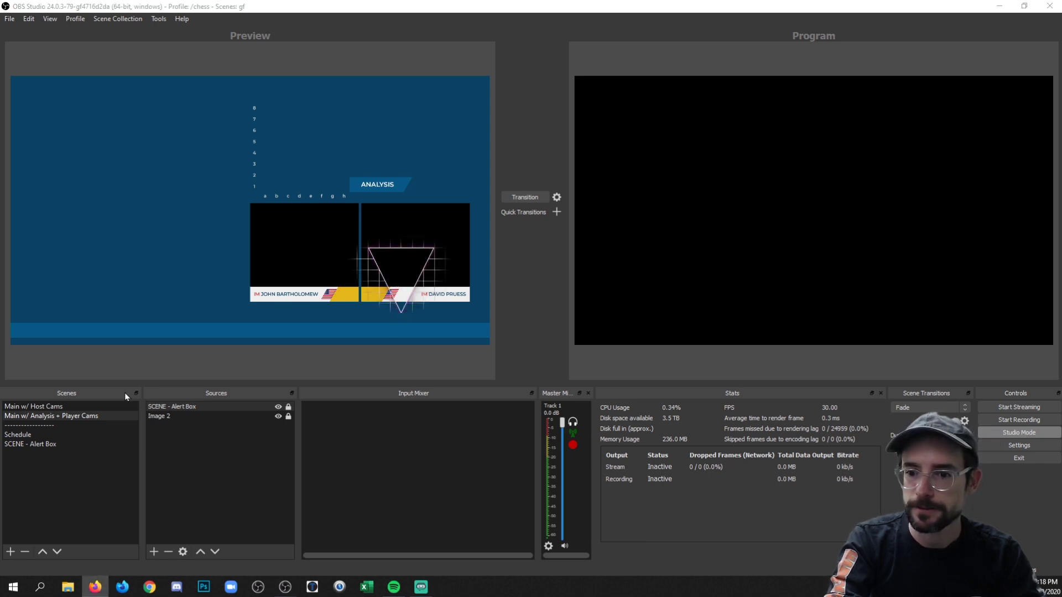
Step: Compare the host and analysis scenes, then add SCC2019-Hosts.png as a guide image in SCENE - Alert Box
{"action": "left_click", "coordinate": [85, 407]}
{"action": "left_click", "coordinate": [89, 415]}
{"action": "left_click", "coordinate": [84, 406]}
{"action": "left_click", "coordinate": [94, 419]}
{"action": "left_click", "coordinate": [93, 445]}
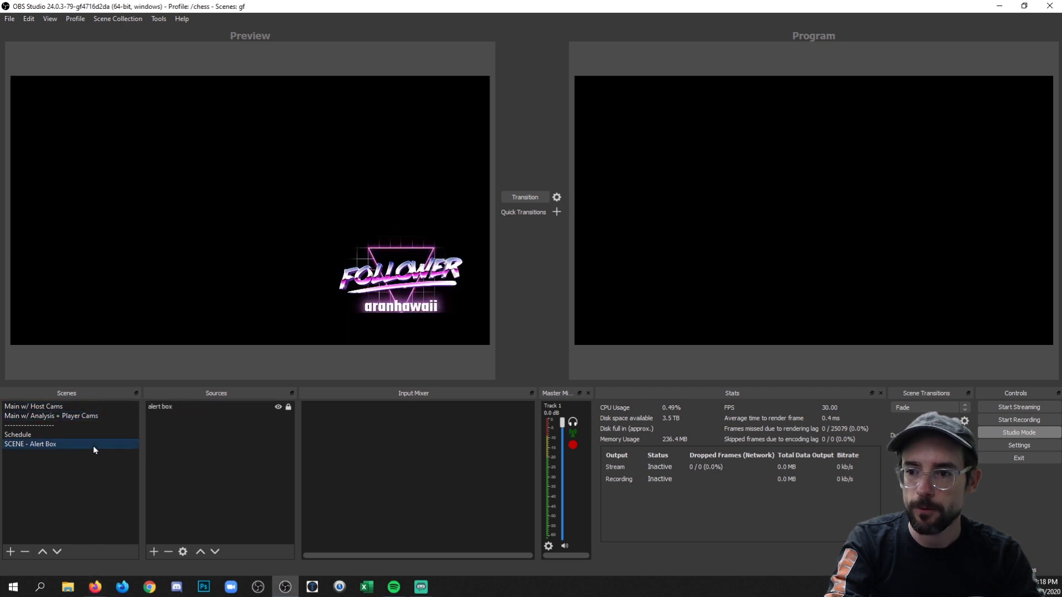
{"action": "left_click", "coordinate": [154, 551]}
{"action": "left_click", "coordinate": [227, 422]}
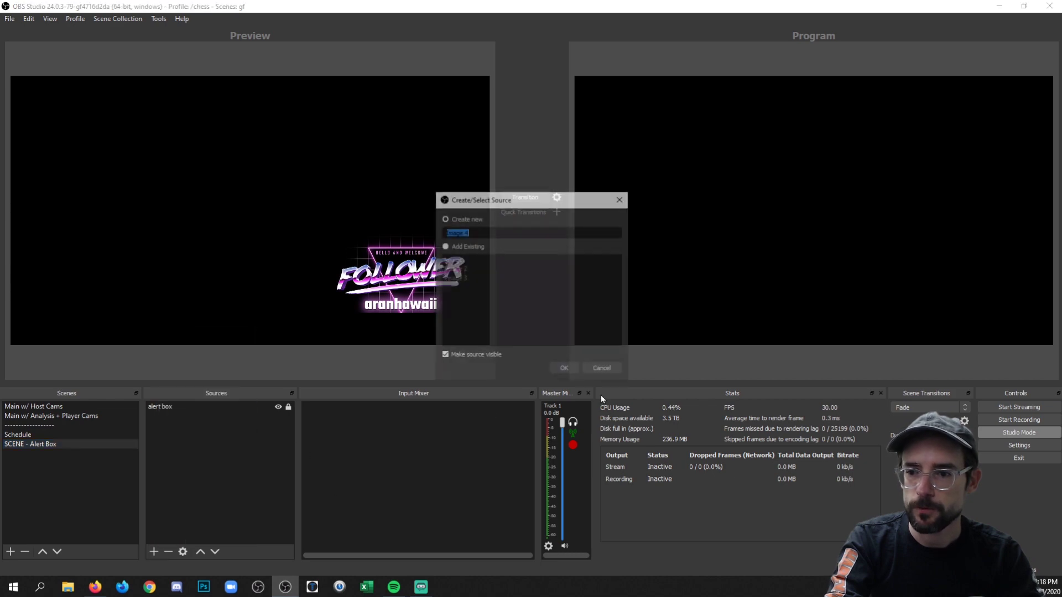
{"action": "left_click", "coordinate": [575, 367]}
{"action": "left_click", "coordinate": [870, 435]}
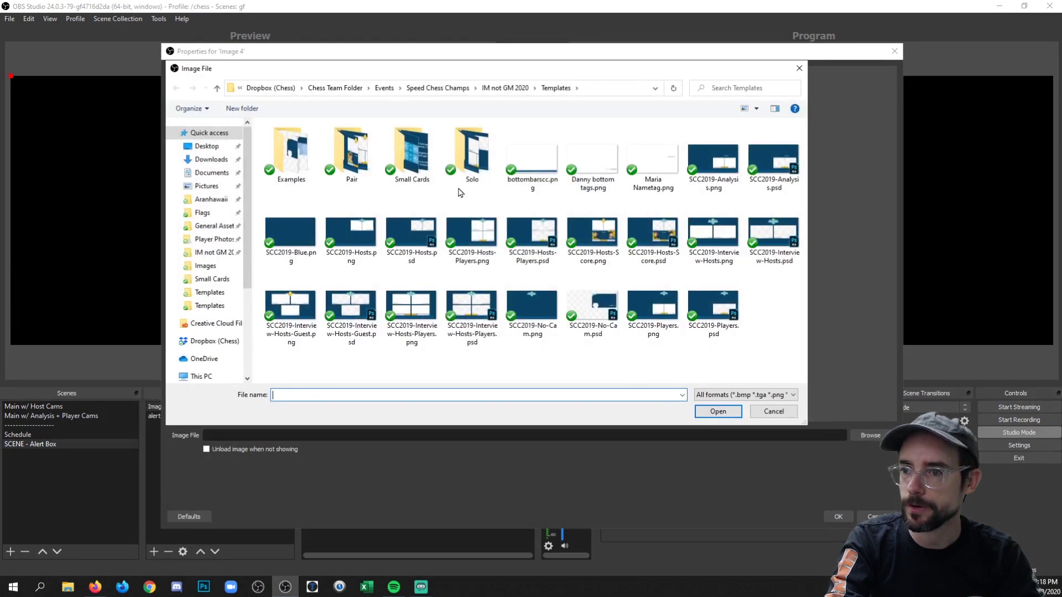
{"action": "double_click", "coordinate": [356, 235]}
{"action": "left_click", "coordinate": [838, 517]}
Step: Lock the guide below the alert box, then shift the alert box about 150 px left and relock it
{"action": "left_click_drag", "start_coordinate": [204, 415], "coordinate": [201, 408]}
{"action": "left_click", "coordinate": [288, 416]}
{"action": "left_click", "coordinate": [288, 407]}
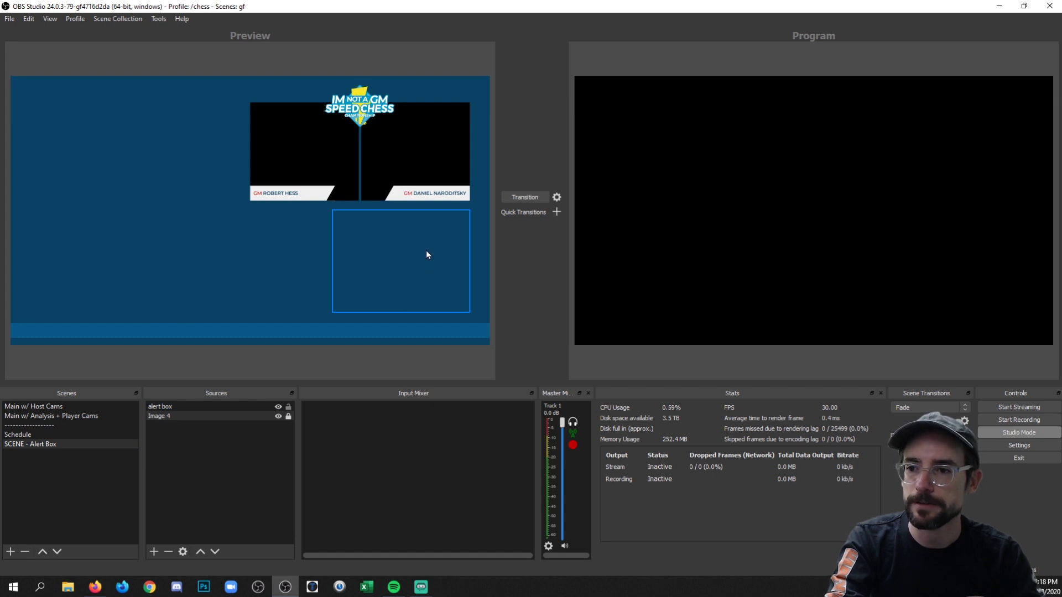
{"action": "left_click", "coordinate": [432, 271]}
{"action": "left_click_drag", "start_coordinate": [445, 265], "coordinate": [361, 263]}
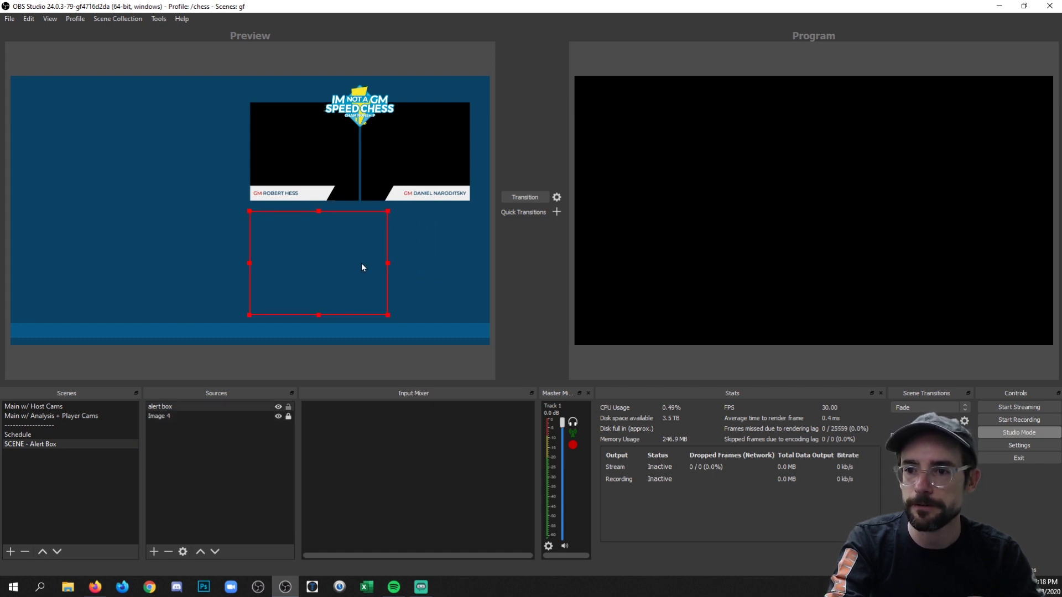
{"action": "left_click", "coordinate": [425, 261]}
{"action": "left_click", "coordinate": [288, 409]}
Step: Delete the SCC2019-Hosts.png reference image from SCENE - Alert Box
{"action": "left_click", "coordinate": [262, 416]}
{"action": "key", "text": "Delete"}
{"action": "left_click", "coordinate": [566, 310]}
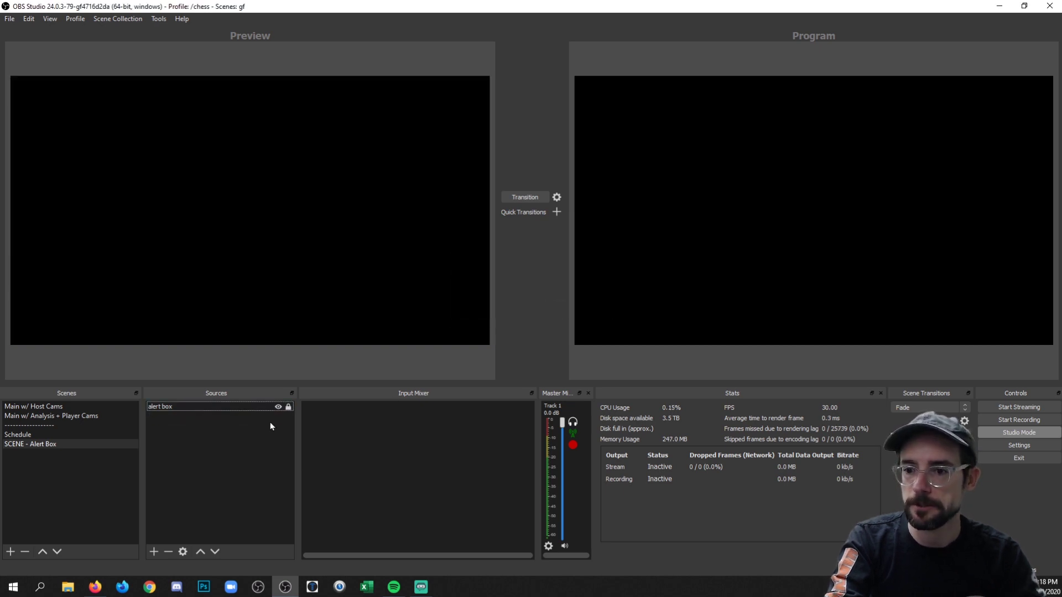
{"action": "left_click", "coordinate": [97, 443]}
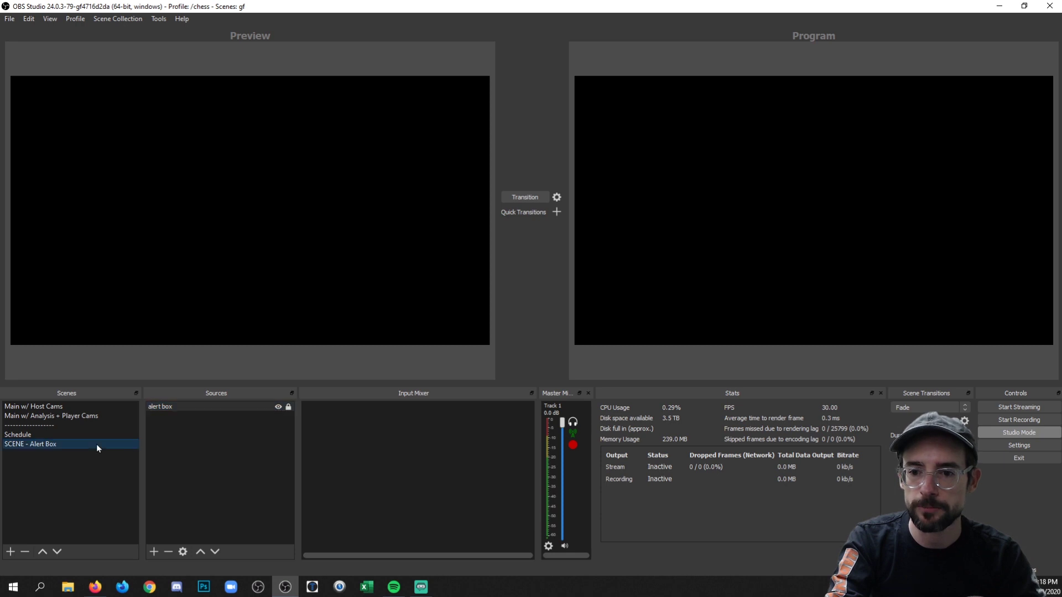
Step: Flip between Main w/ Host Cams and Main w/ Analysis + Player Cams to compare the nested alert
{"action": "left_click", "coordinate": [61, 406]}
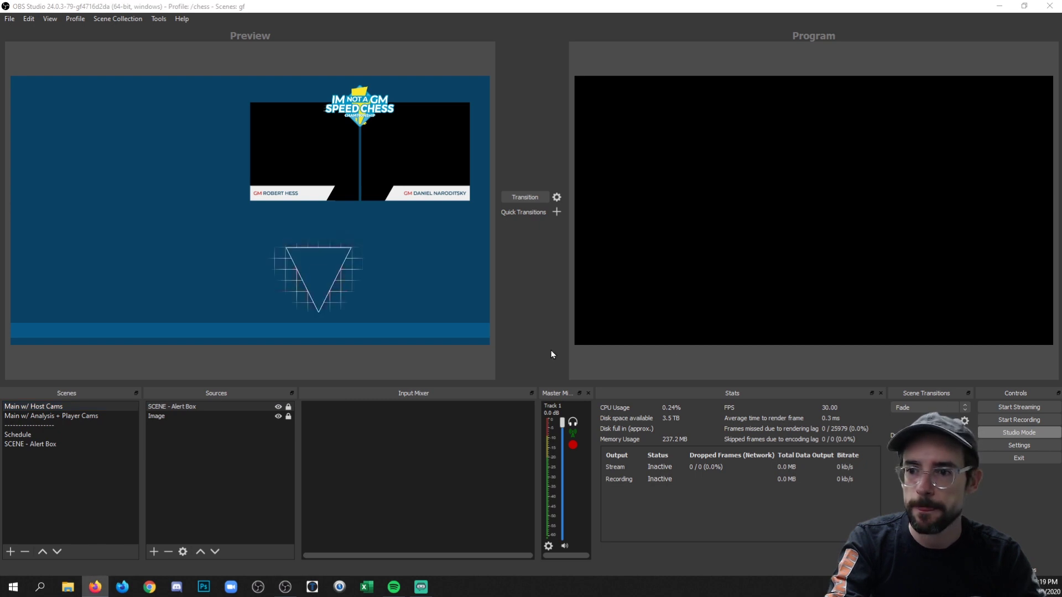
{"action": "left_click", "coordinate": [92, 420]}
{"action": "left_click", "coordinate": [91, 410]}
{"action": "left_click", "coordinate": [91, 416]}
{"action": "left_click", "coordinate": [91, 408]}
{"action": "left_click", "coordinate": [91, 414]}
{"action": "left_click", "coordinate": [90, 407]}
{"action": "left_click", "coordinate": [90, 414]}
{"action": "left_click", "coordinate": [91, 407]}
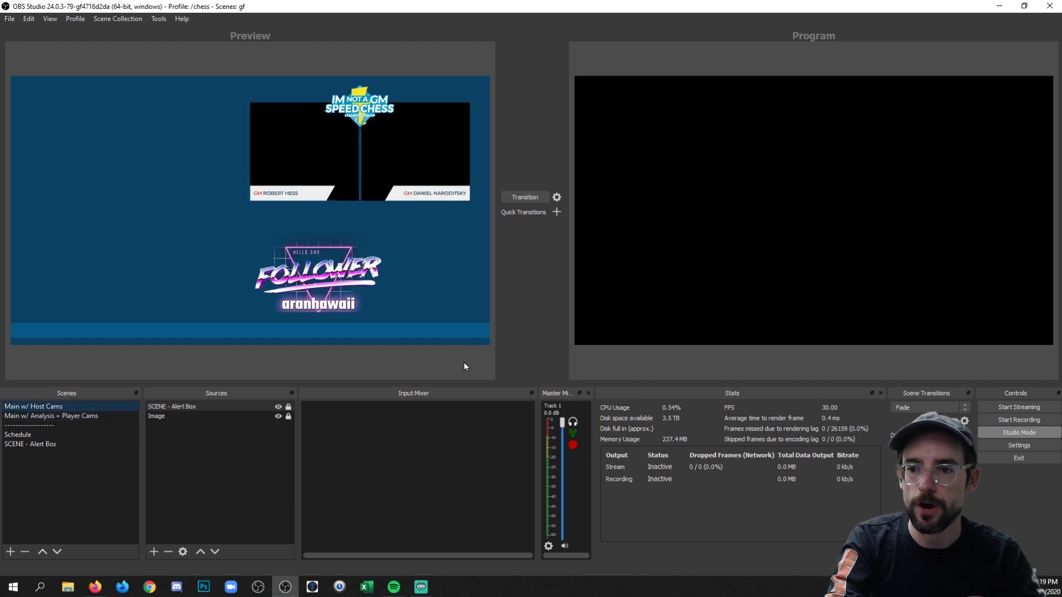
Step: Glance at SCENE - Alert Box, then settle back on Main w/ Host Cams
{"action": "key", "text": "alt+Tab"}
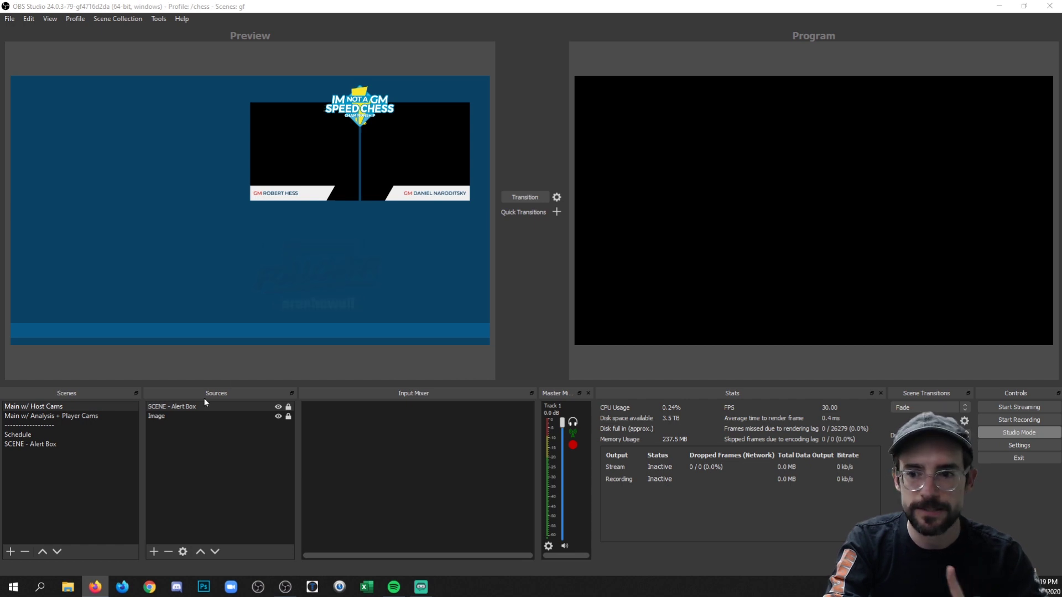
{"action": "left_click", "coordinate": [220, 406]}
{"action": "left_click", "coordinate": [58, 443]}
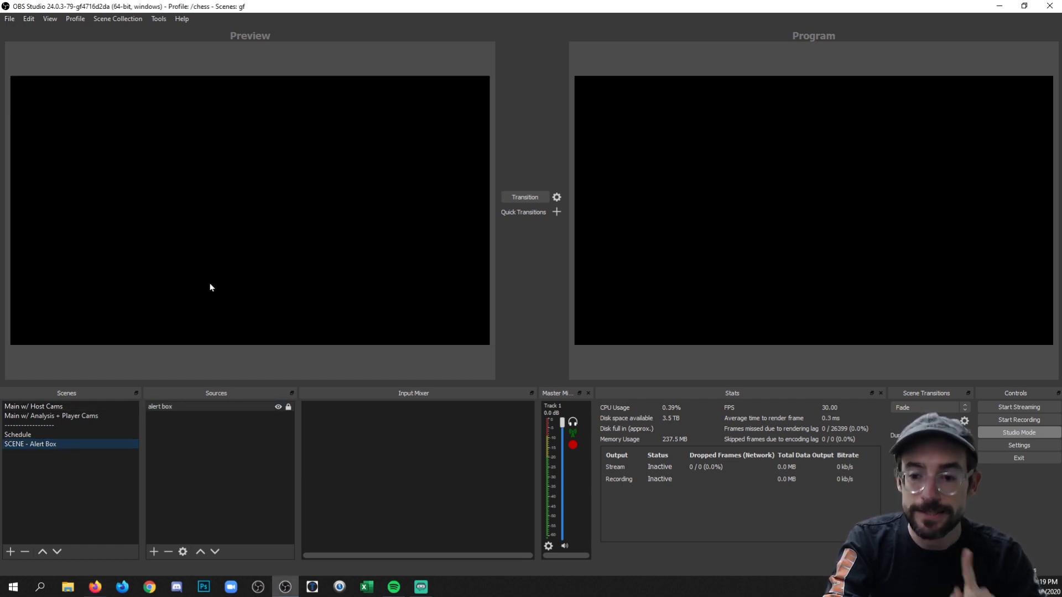
{"action": "key", "text": "alt+Tab"}
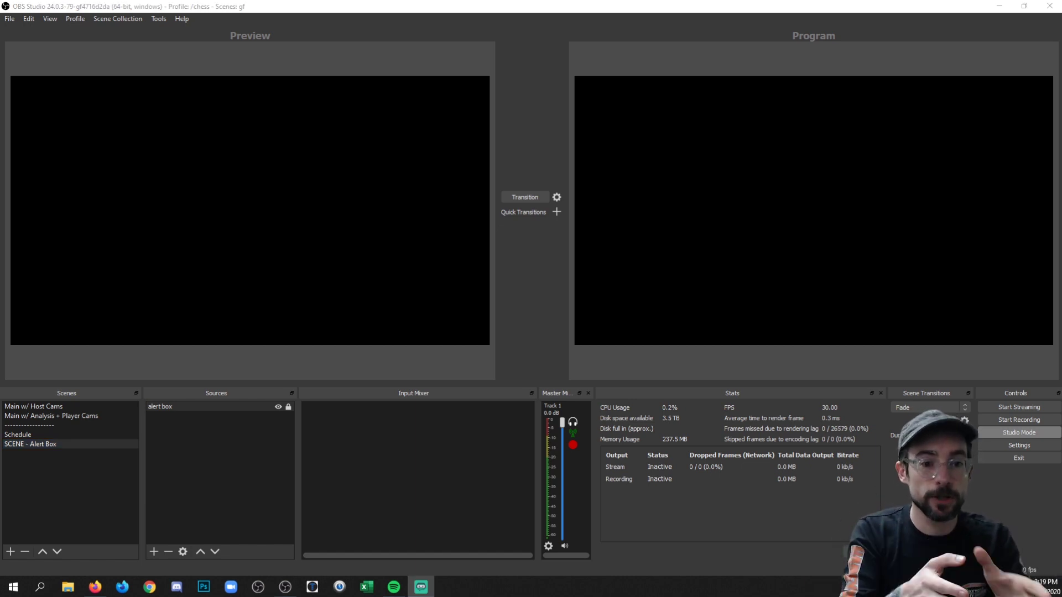
{"action": "left_click", "coordinate": [36, 408]}
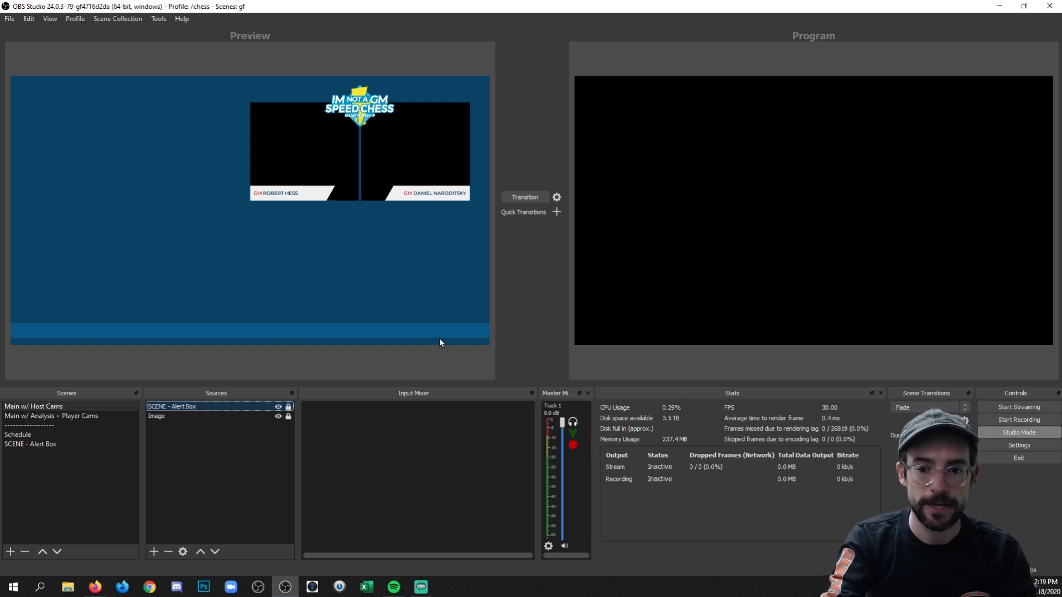
Step: Add a Text (GDI+) test source reading 'hjrjkrjk' to SCENE - Alert Box, moved off the corner
{"action": "left_click", "coordinate": [83, 445]}
{"action": "right_click", "coordinate": [179, 425]}
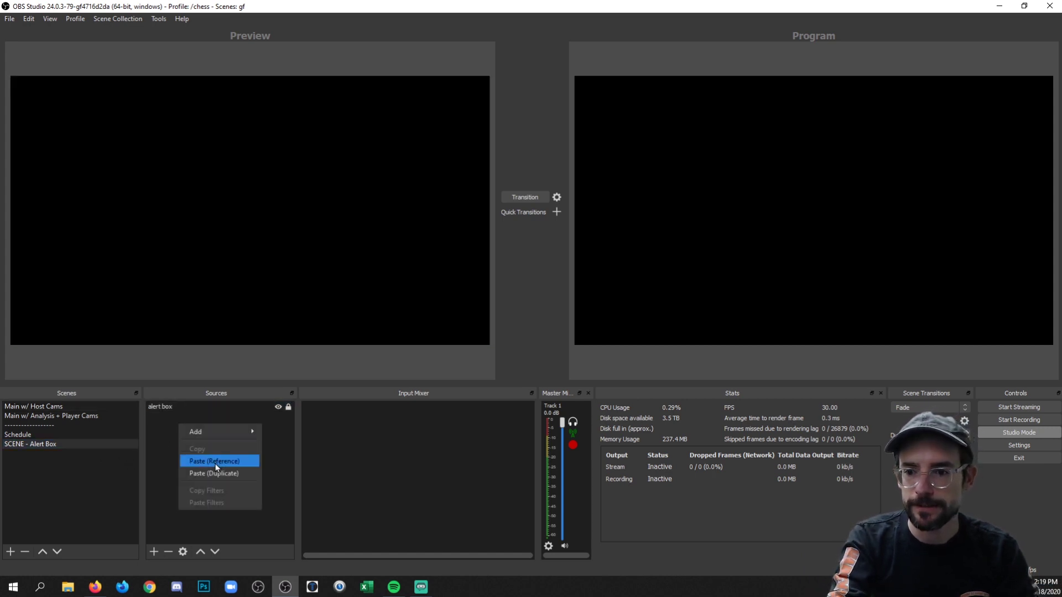
{"action": "mouse_move", "coordinate": [243, 431]}
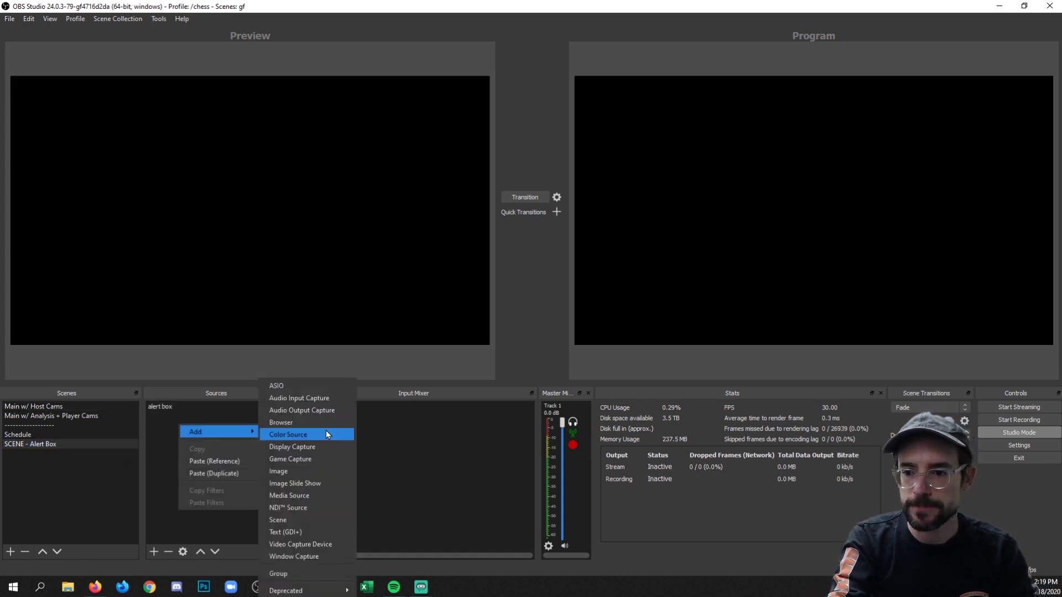
{"action": "left_click", "coordinate": [301, 529]}
{"action": "left_click", "coordinate": [575, 368]}
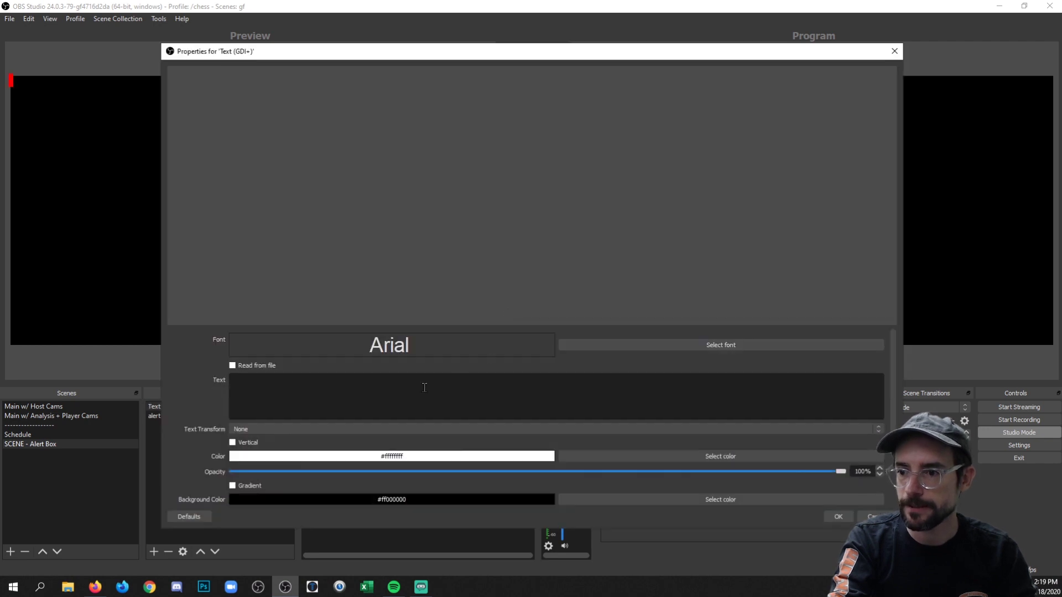
{"action": "left_click", "coordinate": [510, 392]}
{"action": "type", "text": "hjrjkrjk"}
{"action": "left_click", "coordinate": [836, 517]}
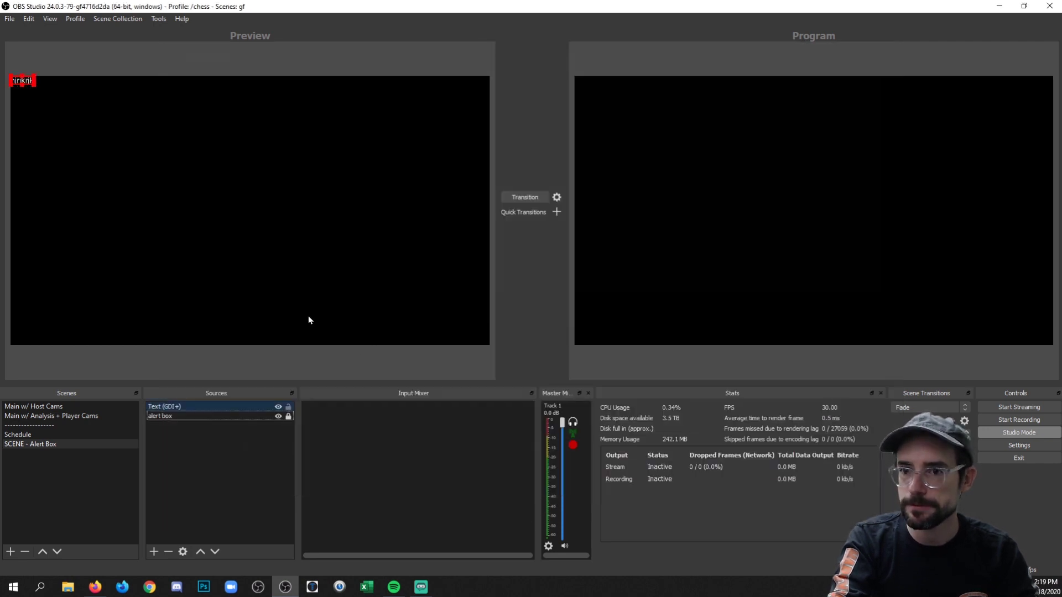
{"action": "left_click_drag", "start_coordinate": [39, 100], "coordinate": [118, 174]}
{"action": "left_click", "coordinate": [247, 225]}
Step: Check the text in the analysis scene, then reposition and lock the nested alert in Main w/ Host Cams
{"action": "left_click", "coordinate": [43, 415]}
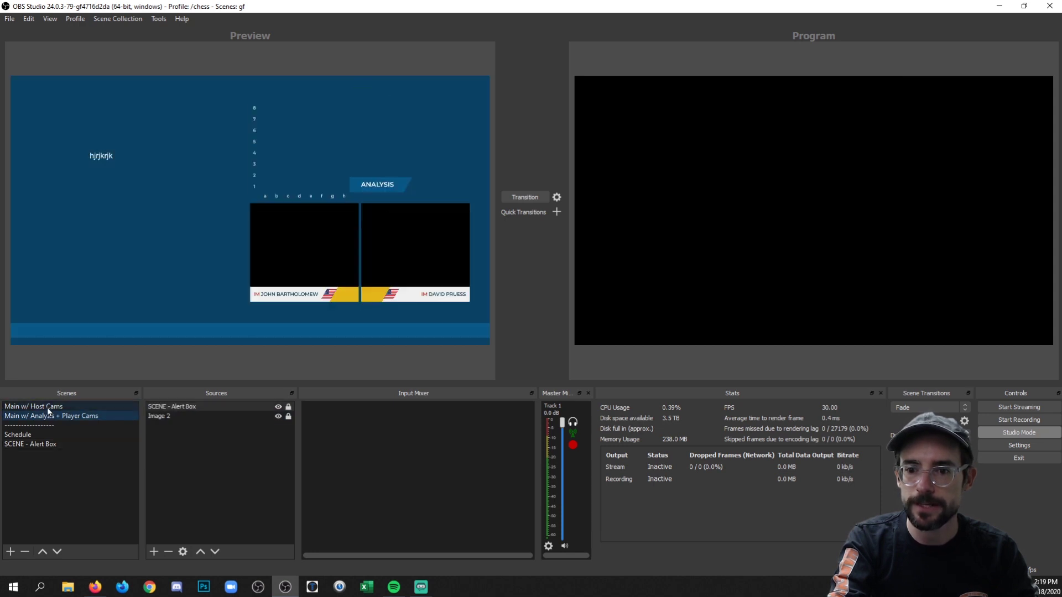
{"action": "key", "text": "Up"}
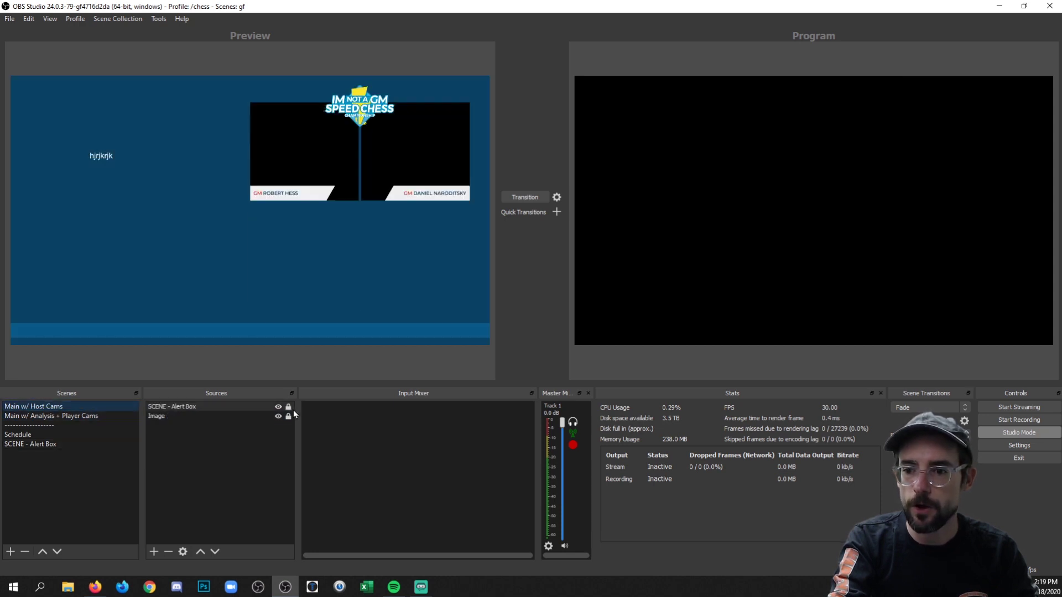
{"action": "left_click", "coordinate": [280, 238]}
{"action": "mouse_move", "coordinate": [280, 237]}
{"action": "left_mouse_down"}
{"action": "mouse_move", "coordinate": [271, 253]}
{"action": "mouse_move", "coordinate": [274, 196]}
{"action": "mouse_move", "coordinate": [333, 236]}
{"action": "mouse_move", "coordinate": [280, 238]}
{"action": "left_mouse_up"}
{"action": "left_click", "coordinate": [289, 408]}
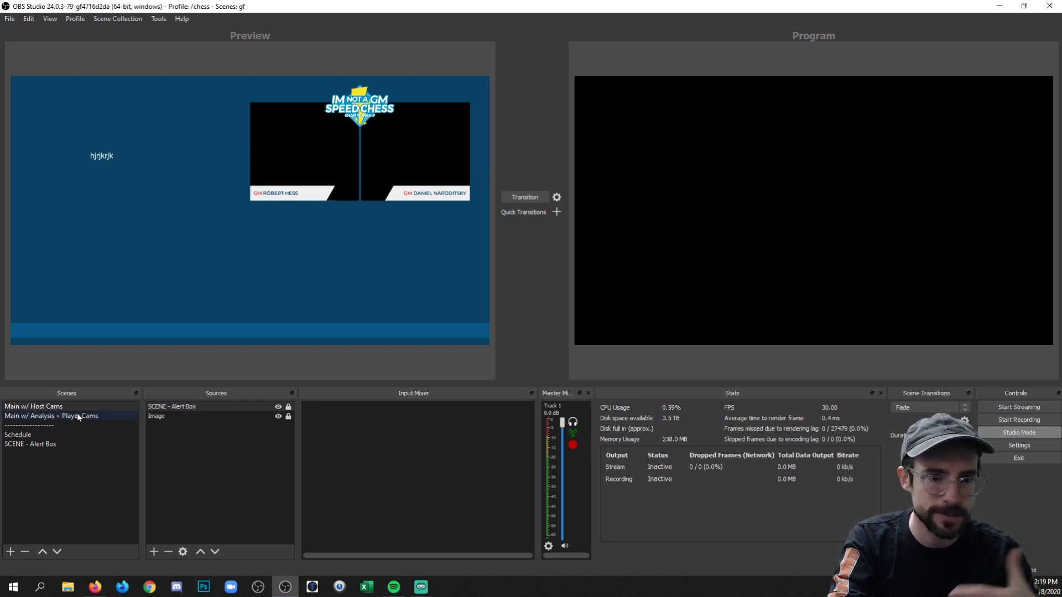
Step: Move the test text, verify it in the host cams scene, then delete the text source
{"action": "left_click", "coordinate": [47, 449]}
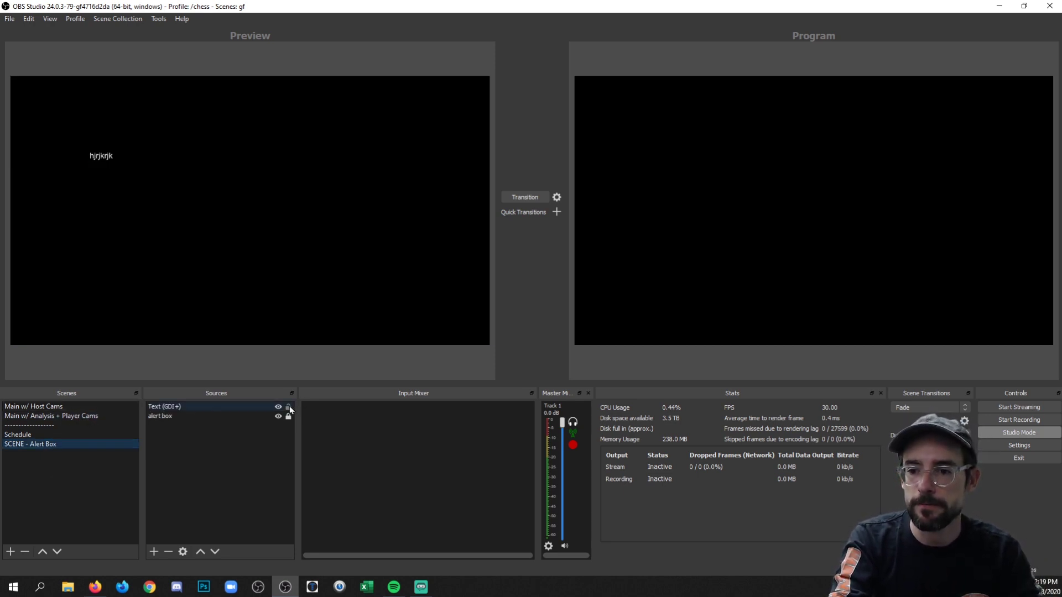
{"action": "left_click", "coordinate": [114, 160]}
{"action": "left_click_drag", "start_coordinate": [108, 158], "coordinate": [180, 234]}
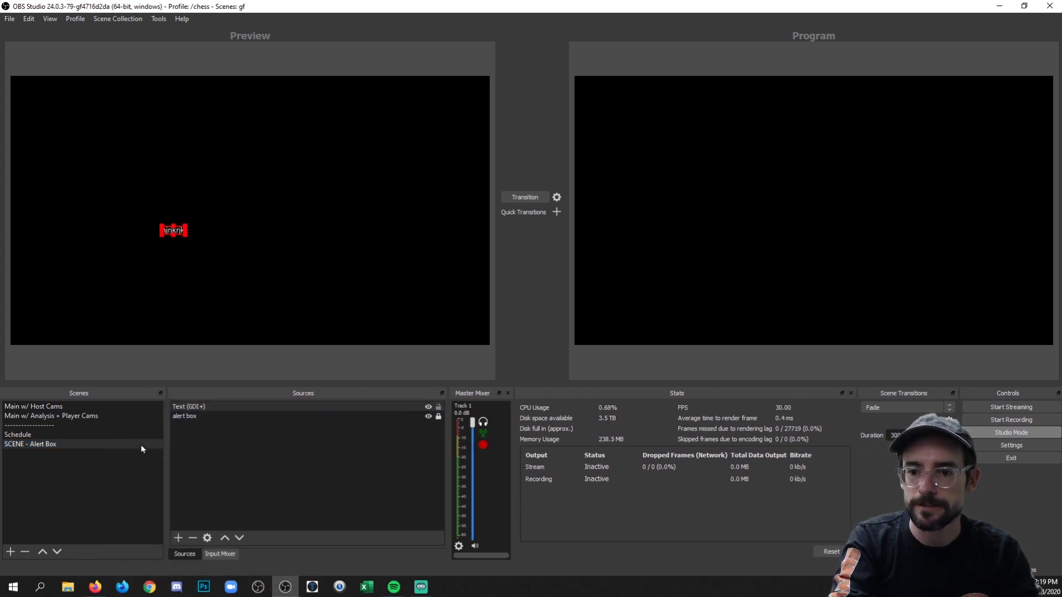
{"action": "left_click", "coordinate": [67, 407]}
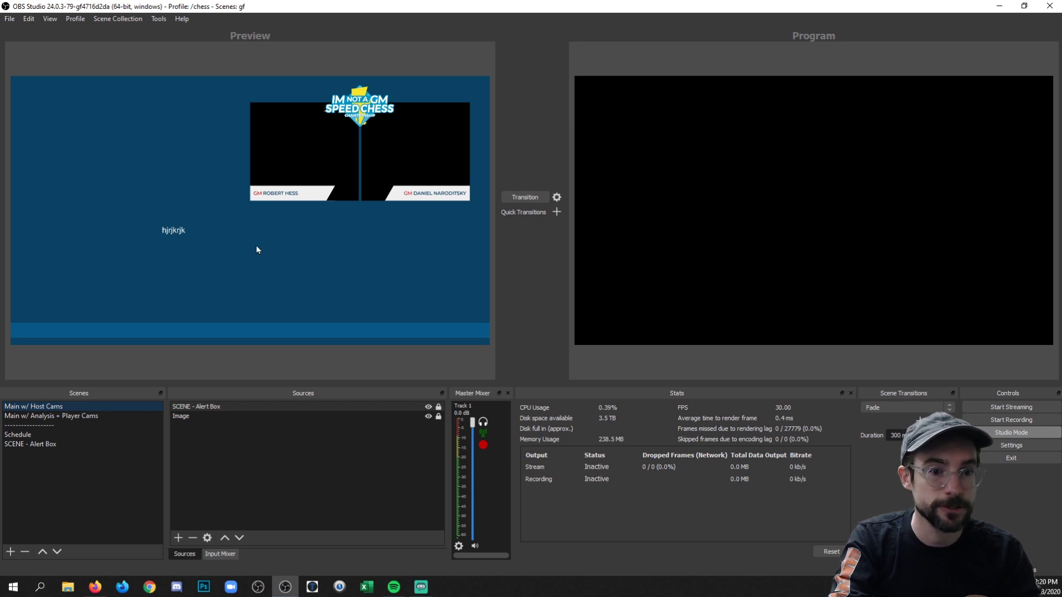
{"action": "left_click", "coordinate": [111, 444]}
{"action": "left_click", "coordinate": [263, 407]}
{"action": "key", "text": "Delete"}
{"action": "left_click", "coordinate": [563, 307]}
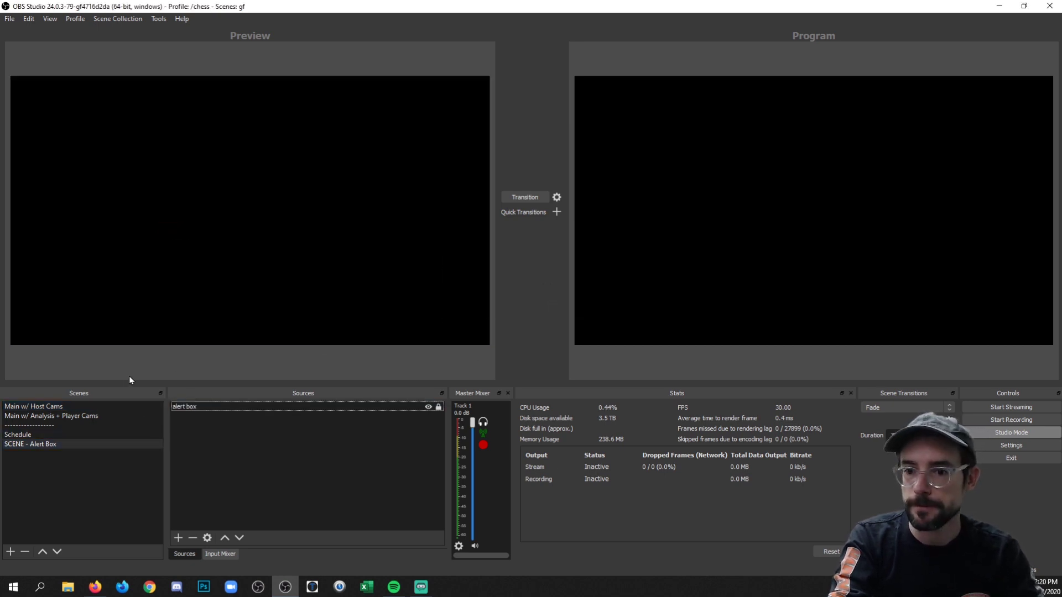
Step: Select Main w/ Host Cams in the Scenes dock to show it in the preview
{"action": "left_click", "coordinate": [83, 407]}
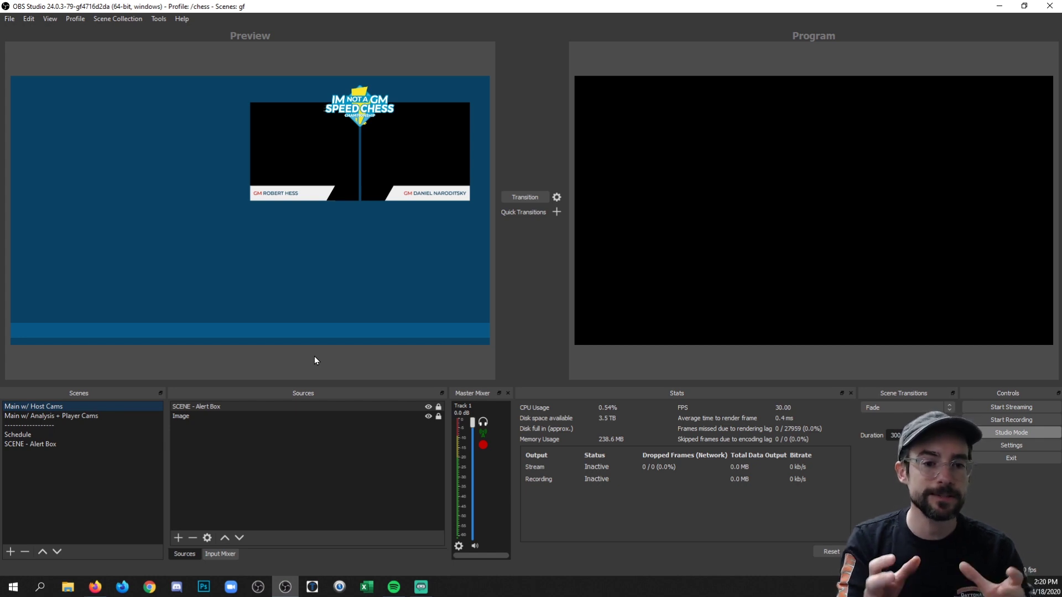